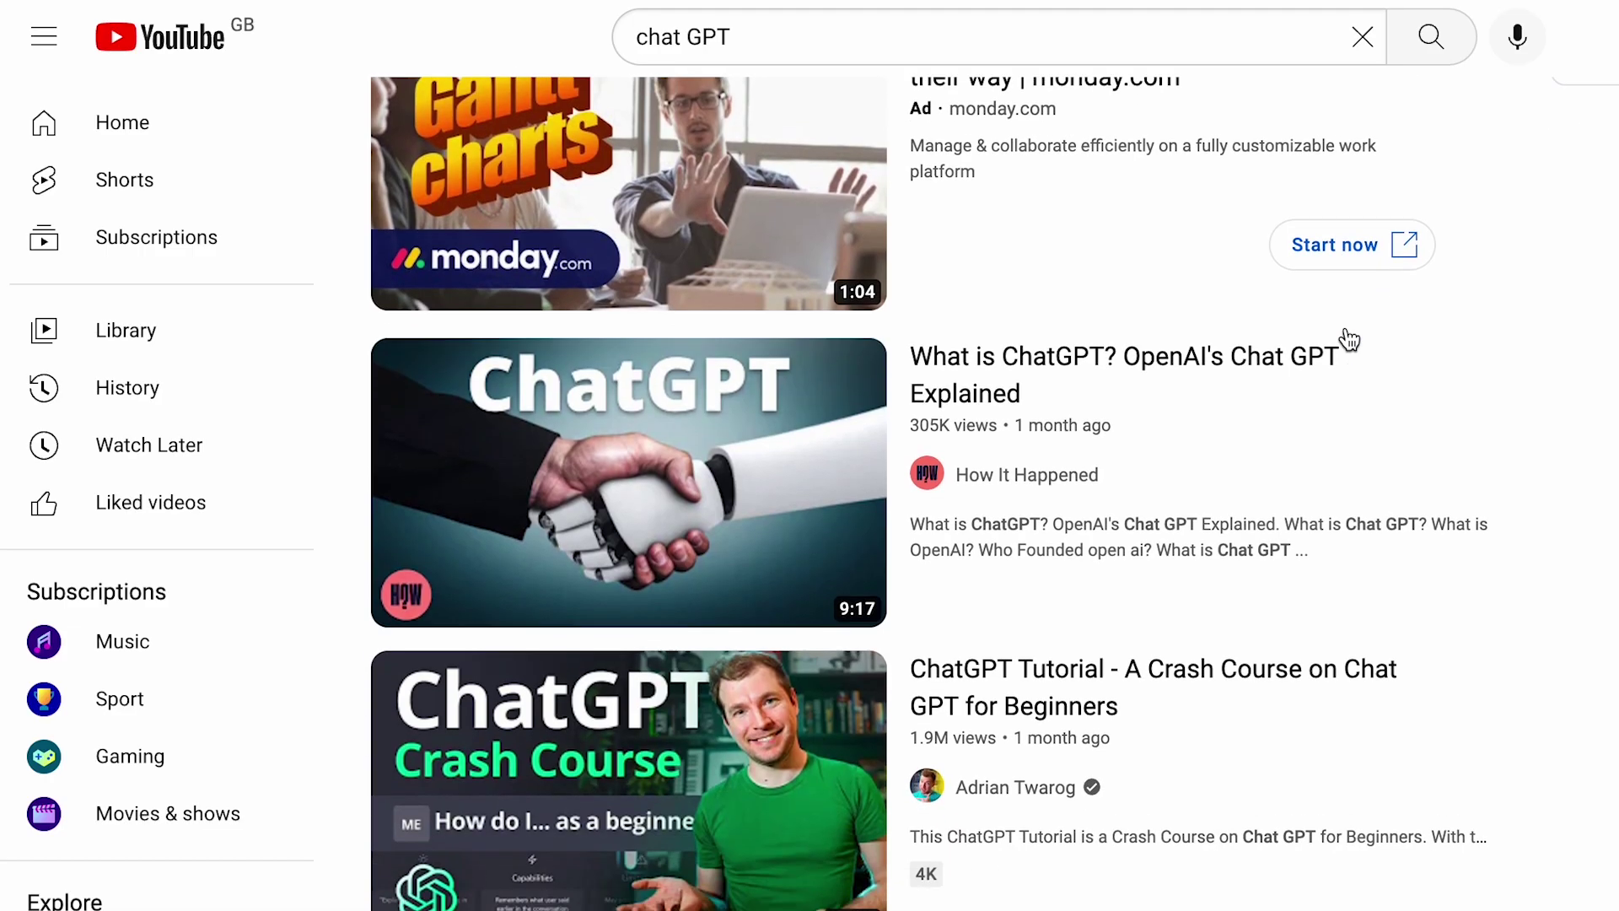
# Ask ChatGPT to 'create me a name for a pet treats business' and get ten name ideas.
pyautogui.scroll(-4, 1343, 337)
pyautogui.scroll(-2, 1350, 339)
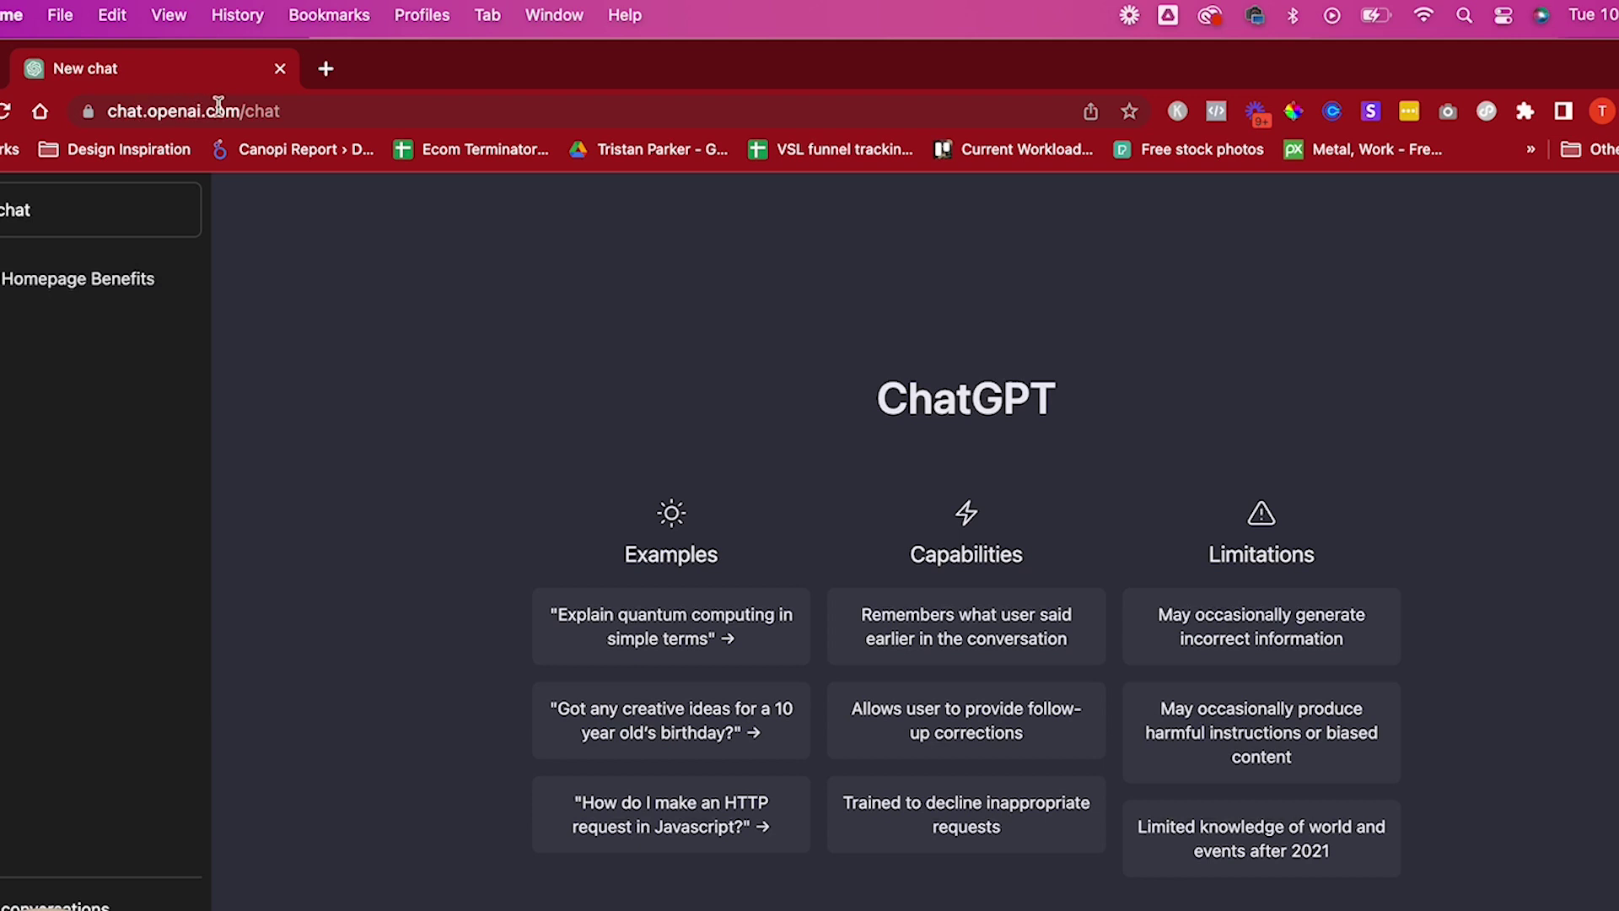
pyautogui.click(299, 109)
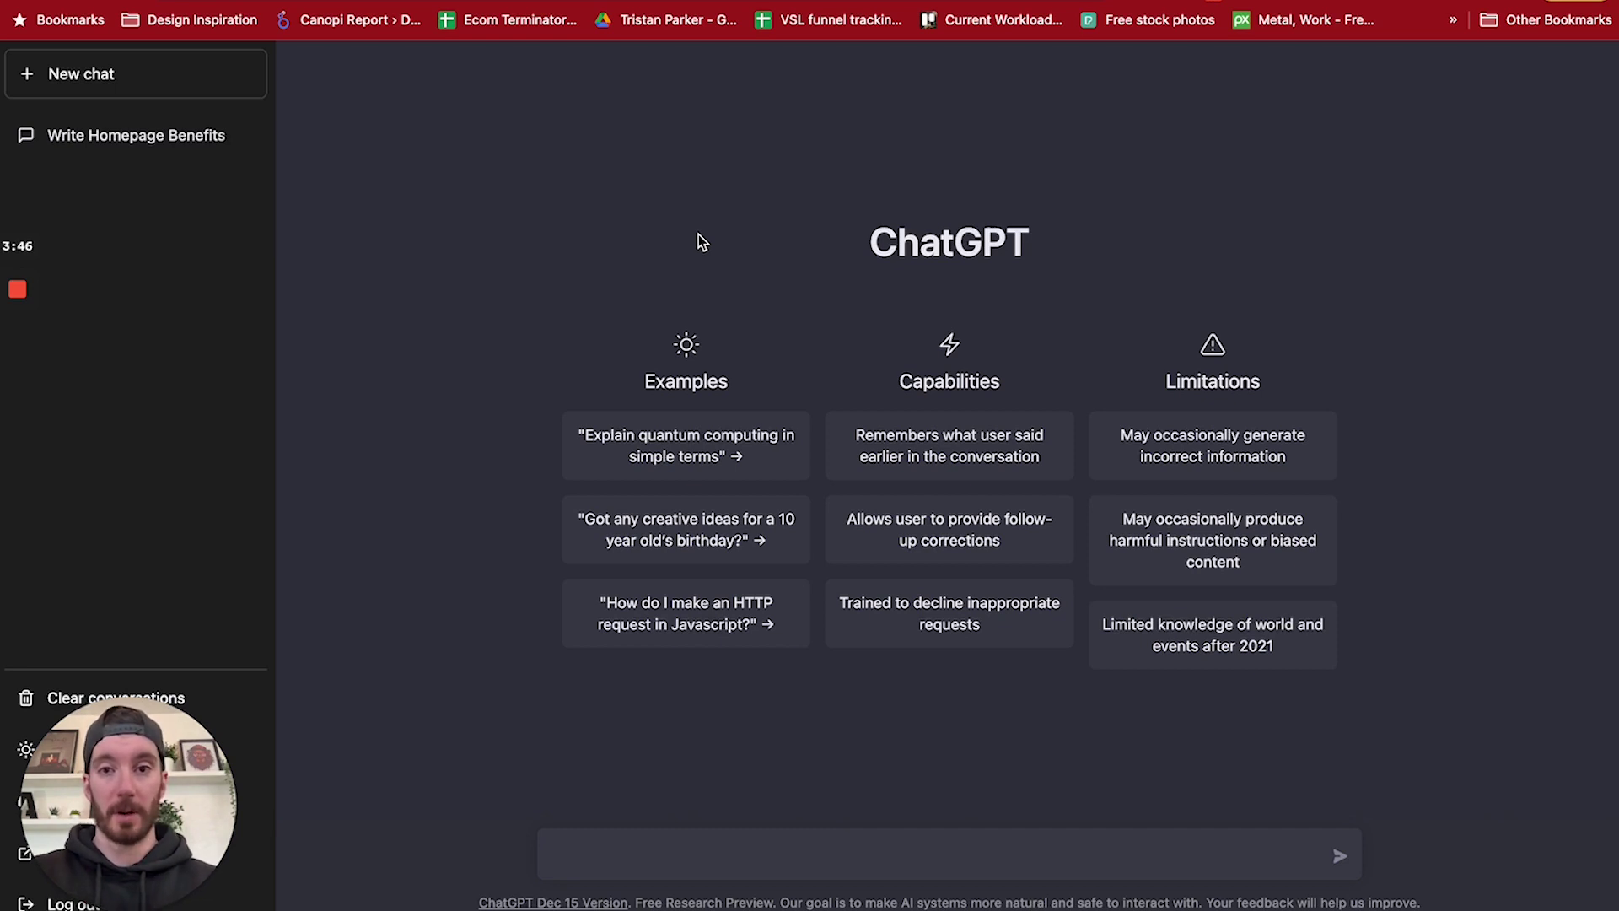
pyautogui.click(616, 844)
pyautogui.write('give ')
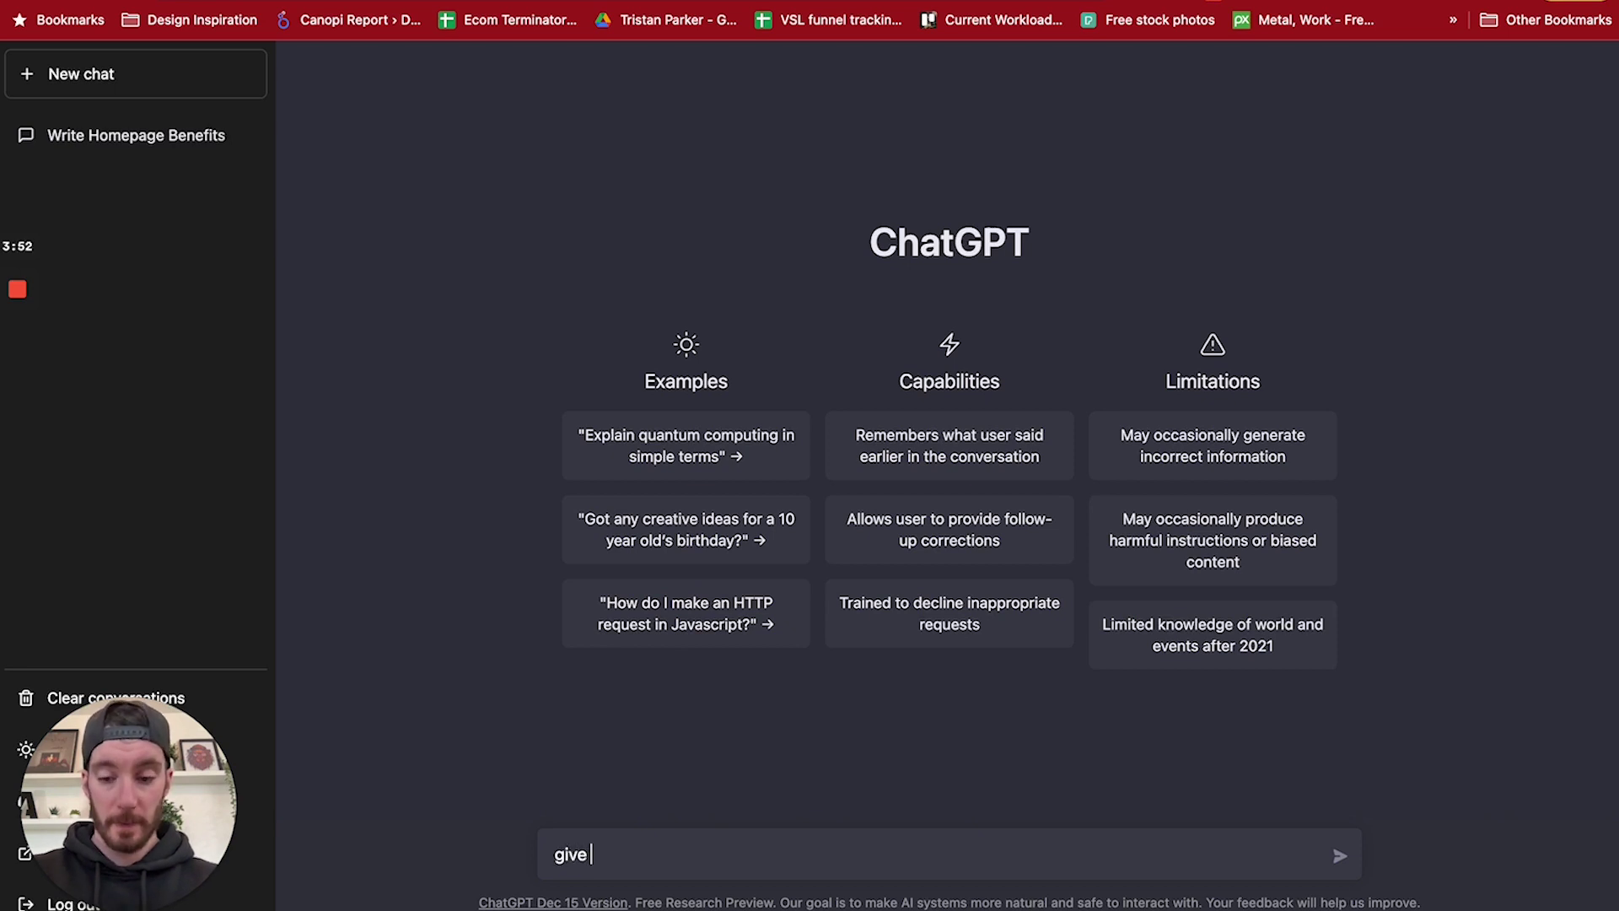
pyautogui.write('me an outline to a pet tre')
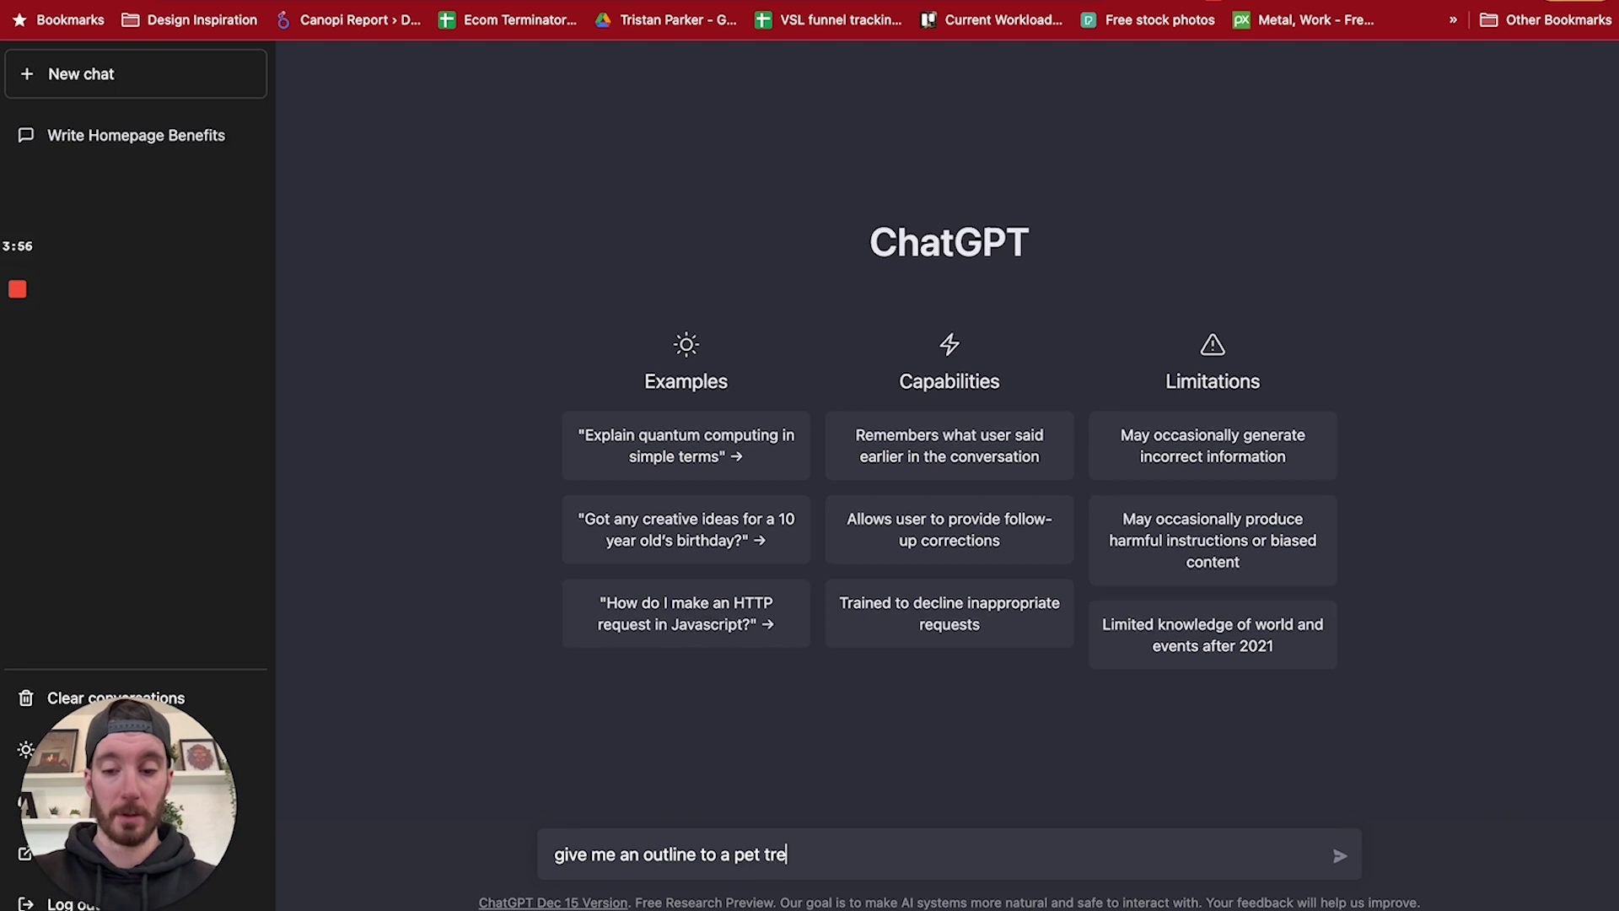
pyautogui.write('ats website')
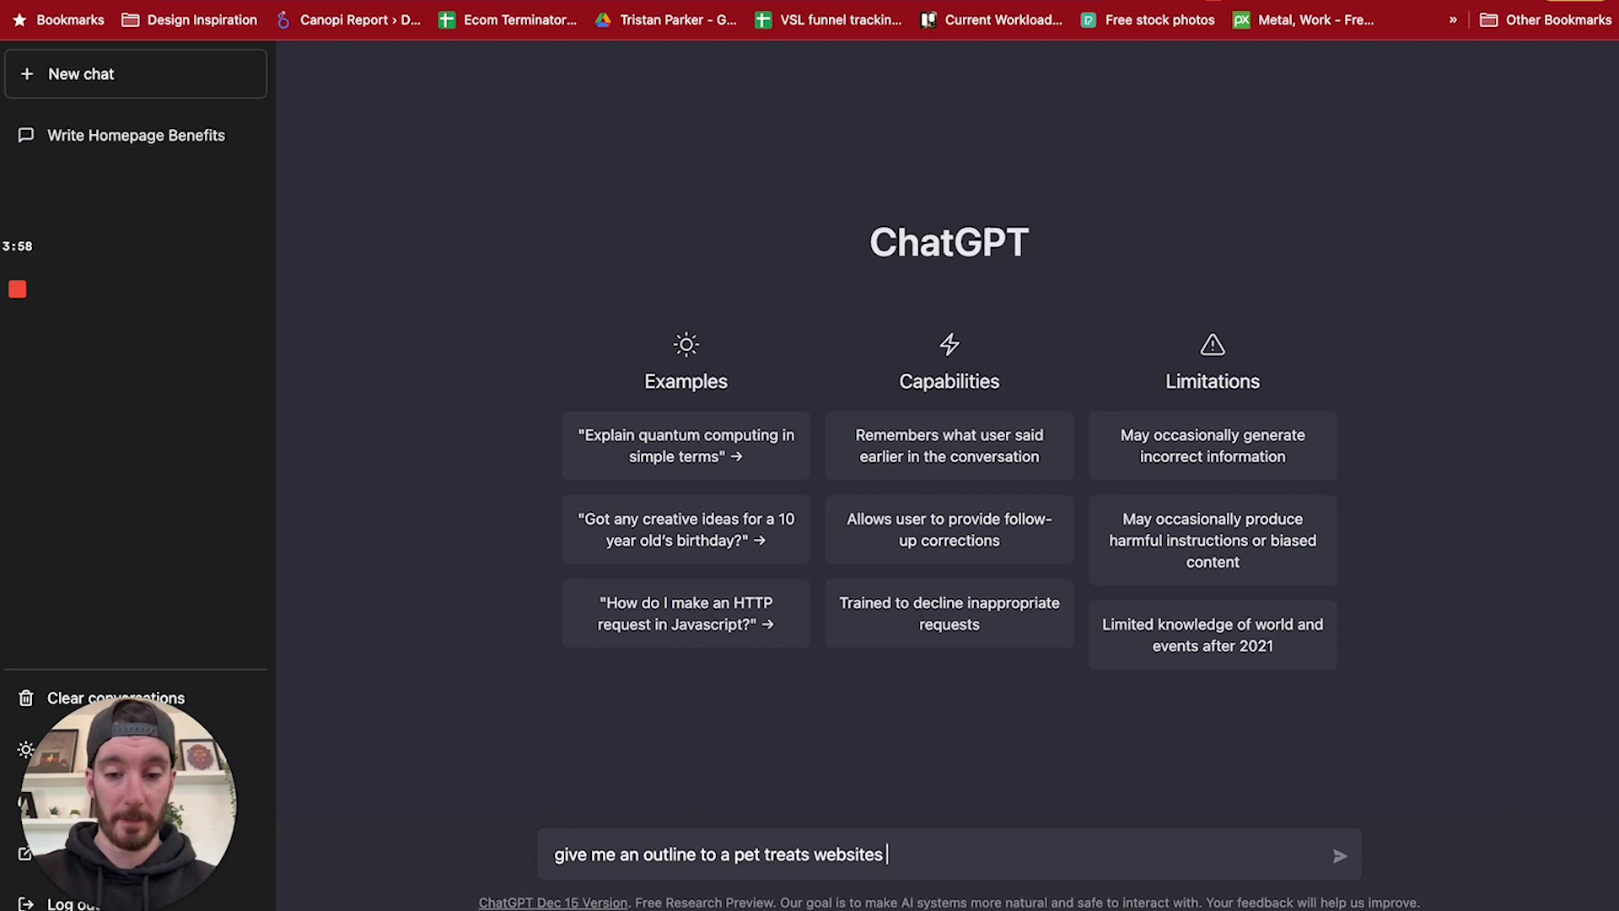
pyautogui.write('s')
pyautogui.press('super+a')
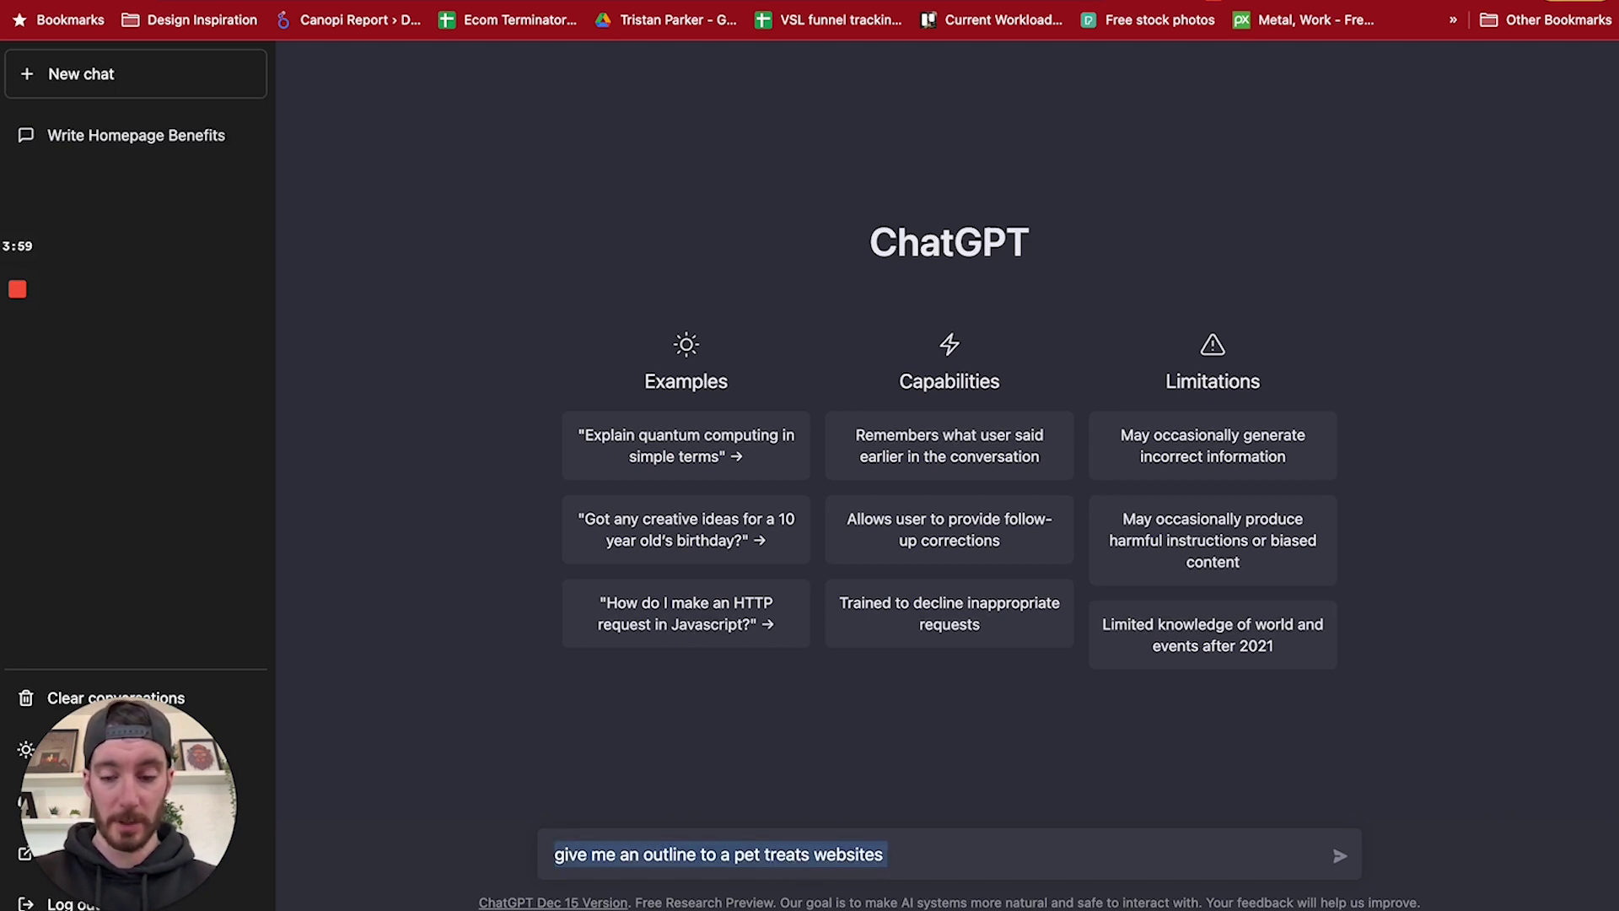
pyautogui.press('BackSpace')
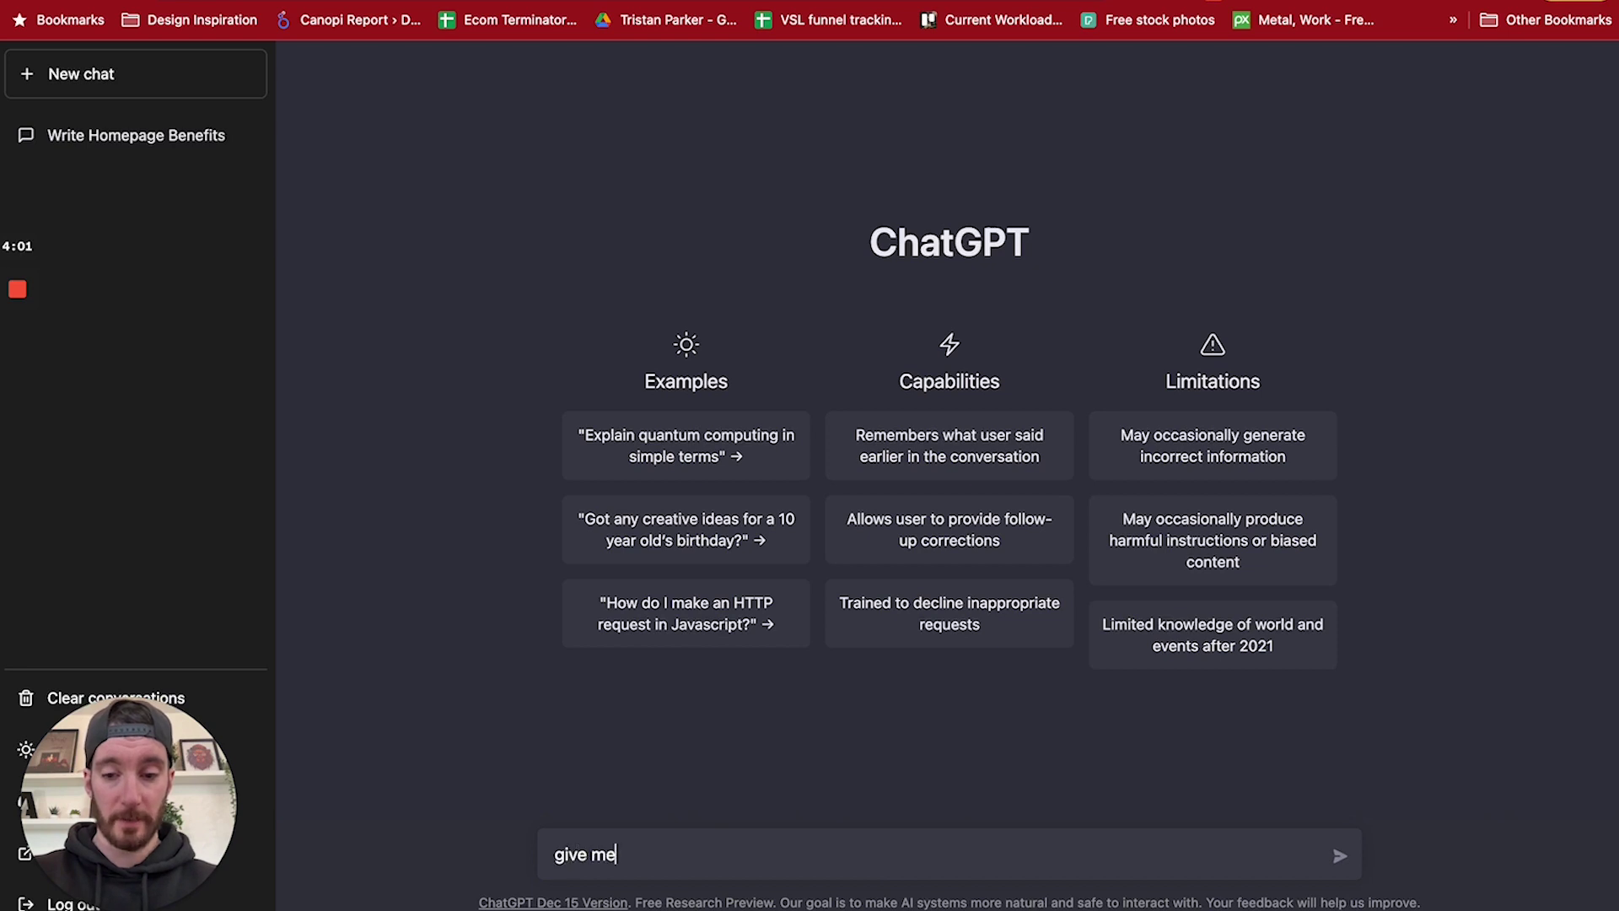
pyautogui.write('give me a name for a pet trea')
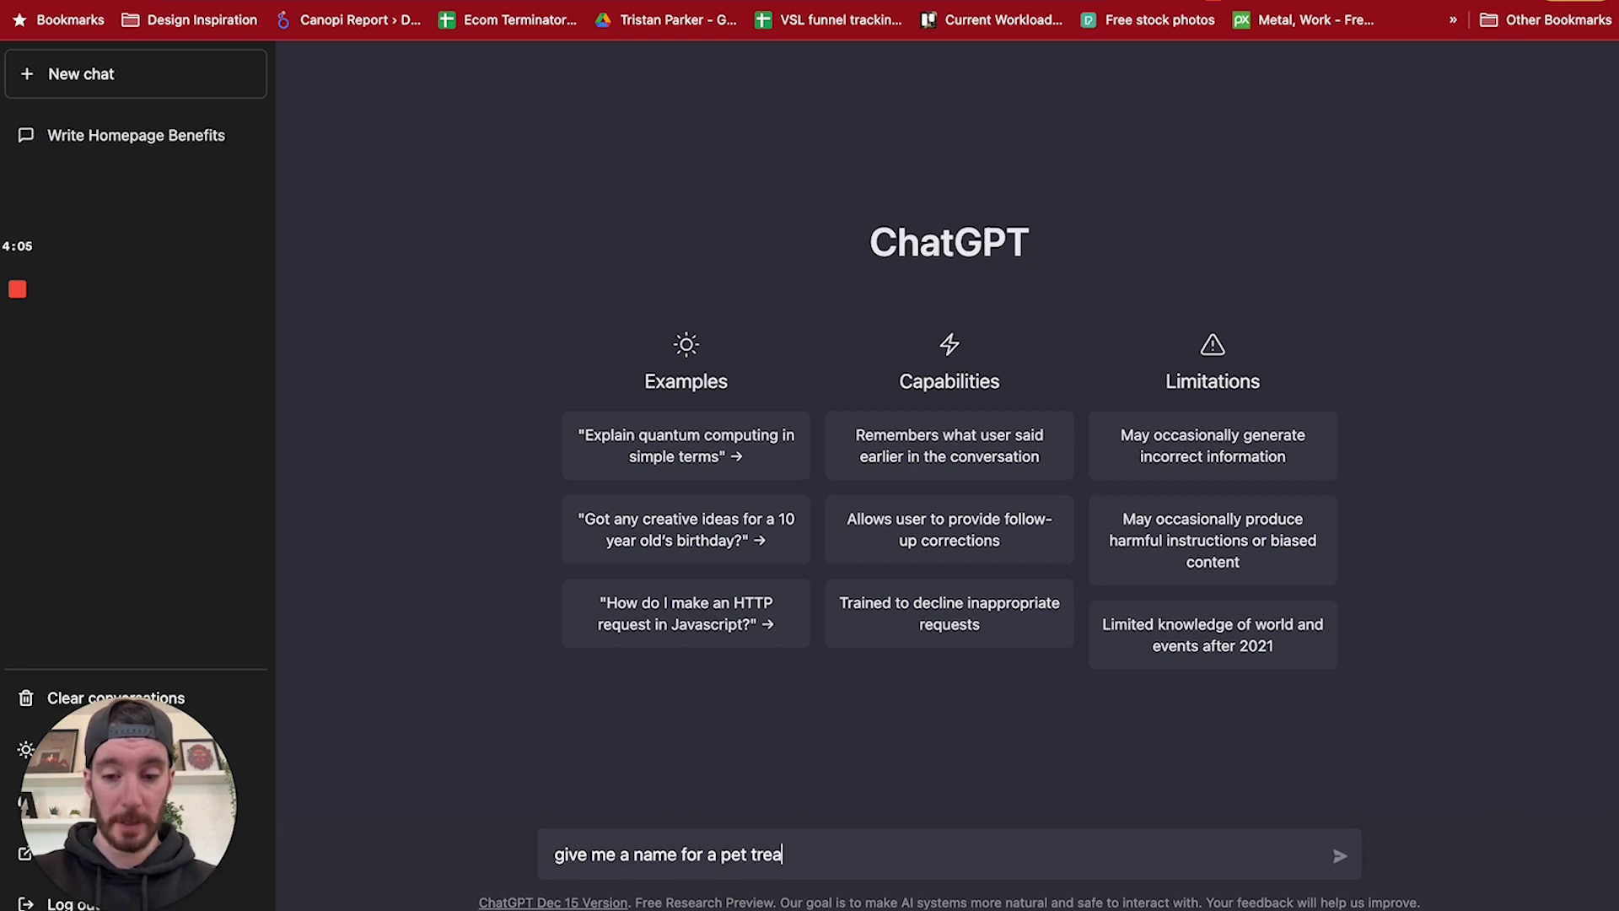
pyautogui.write('business')
pyautogui.doubleClick(569, 854)
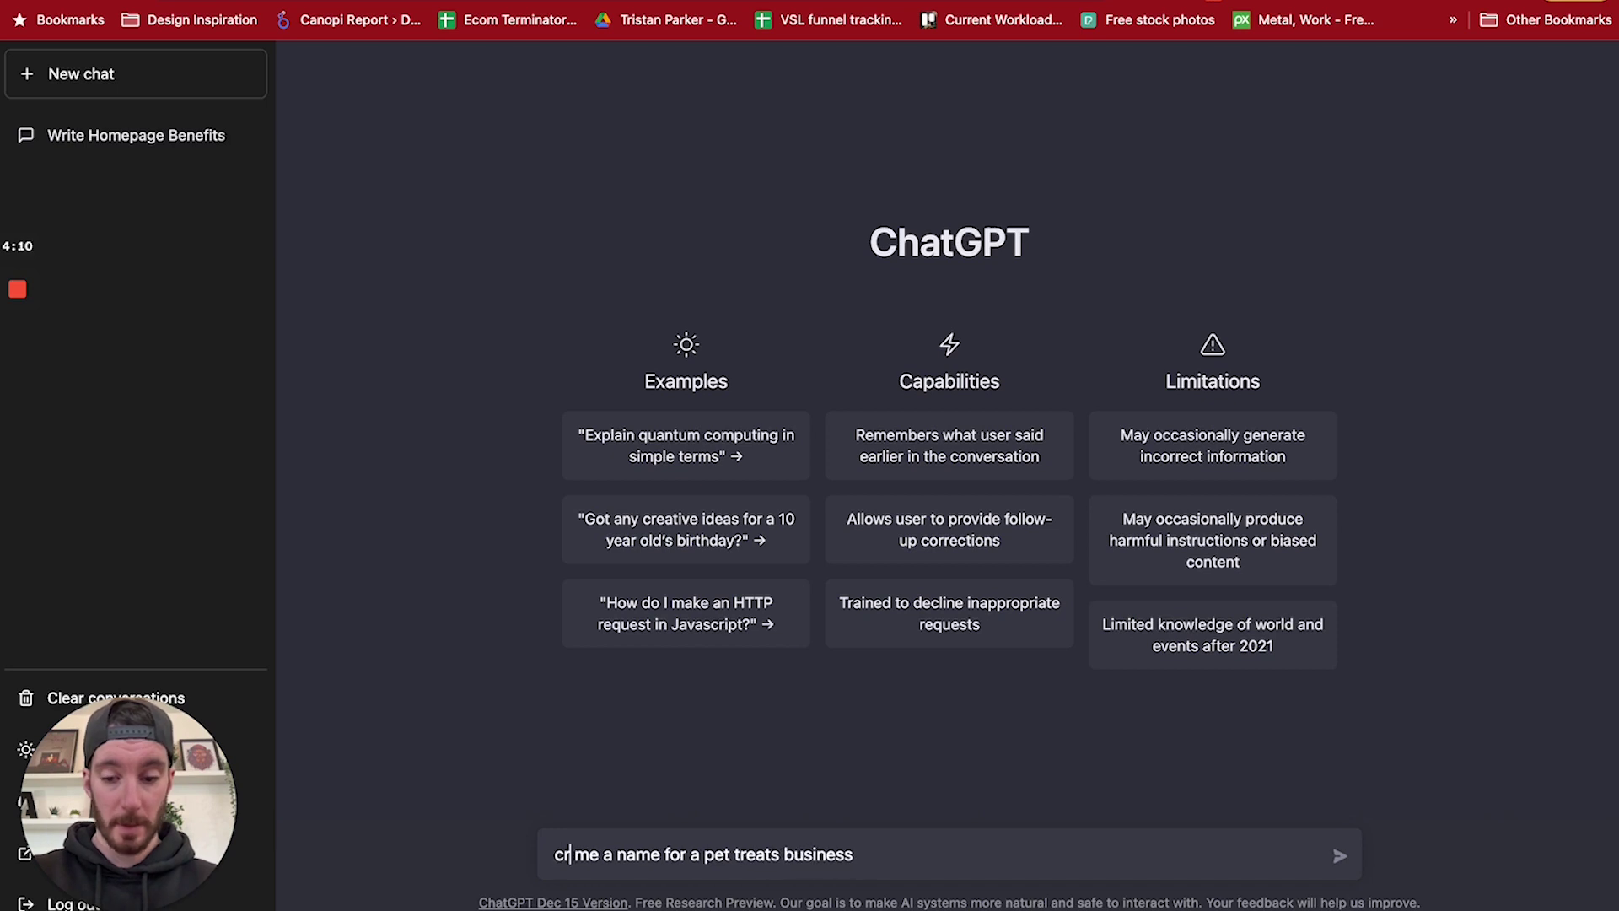
pyautogui.write('create')
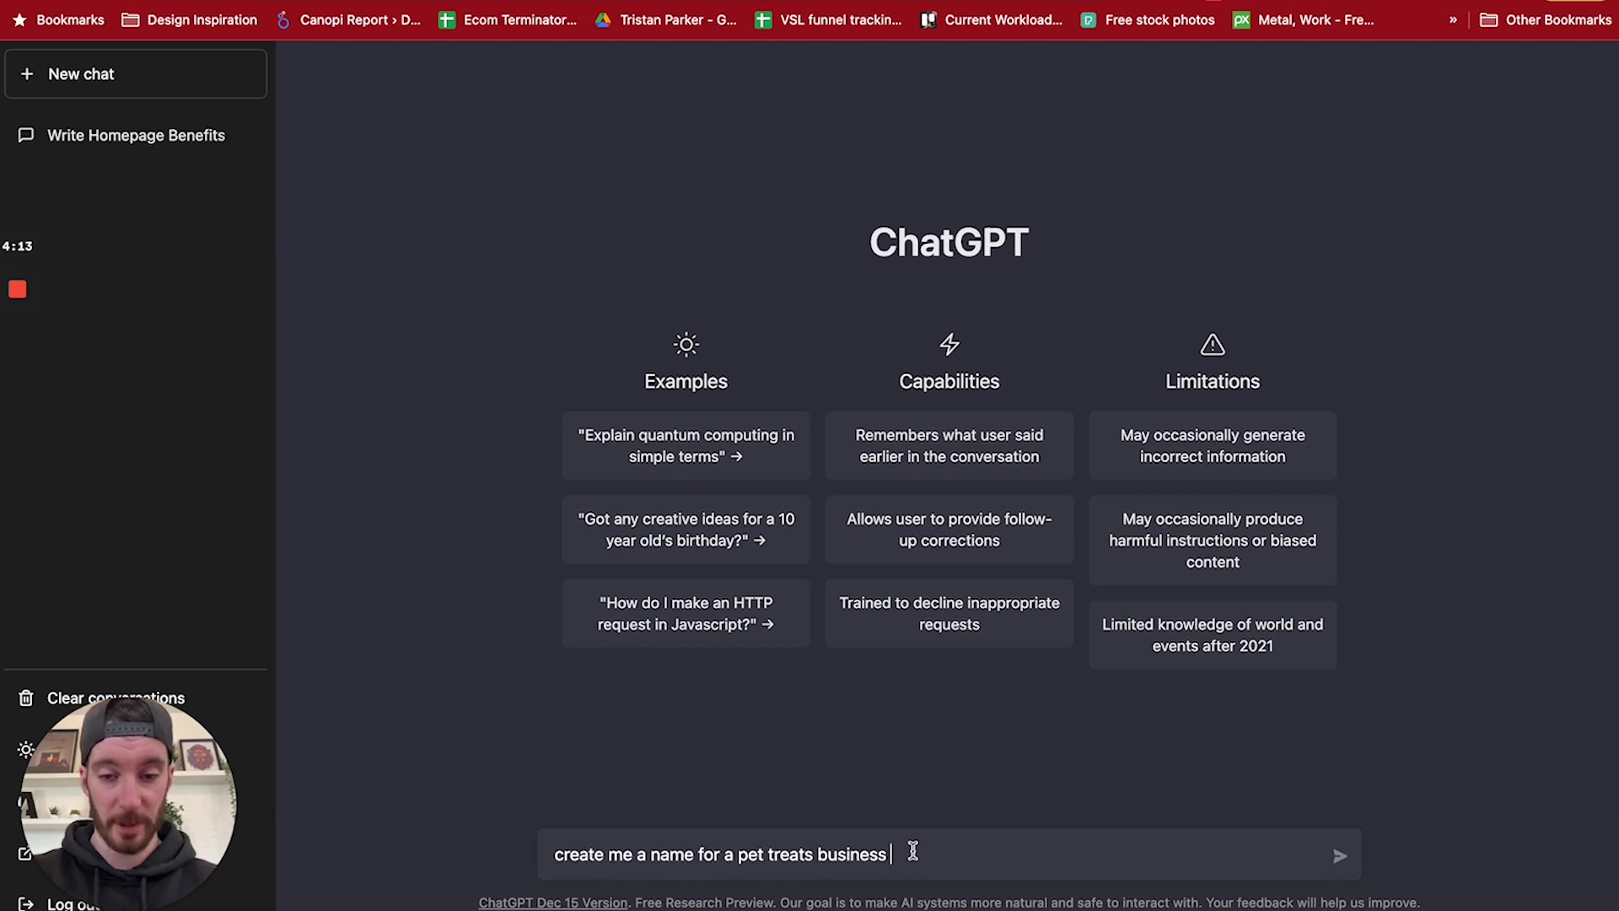
pyautogui.press('Return')
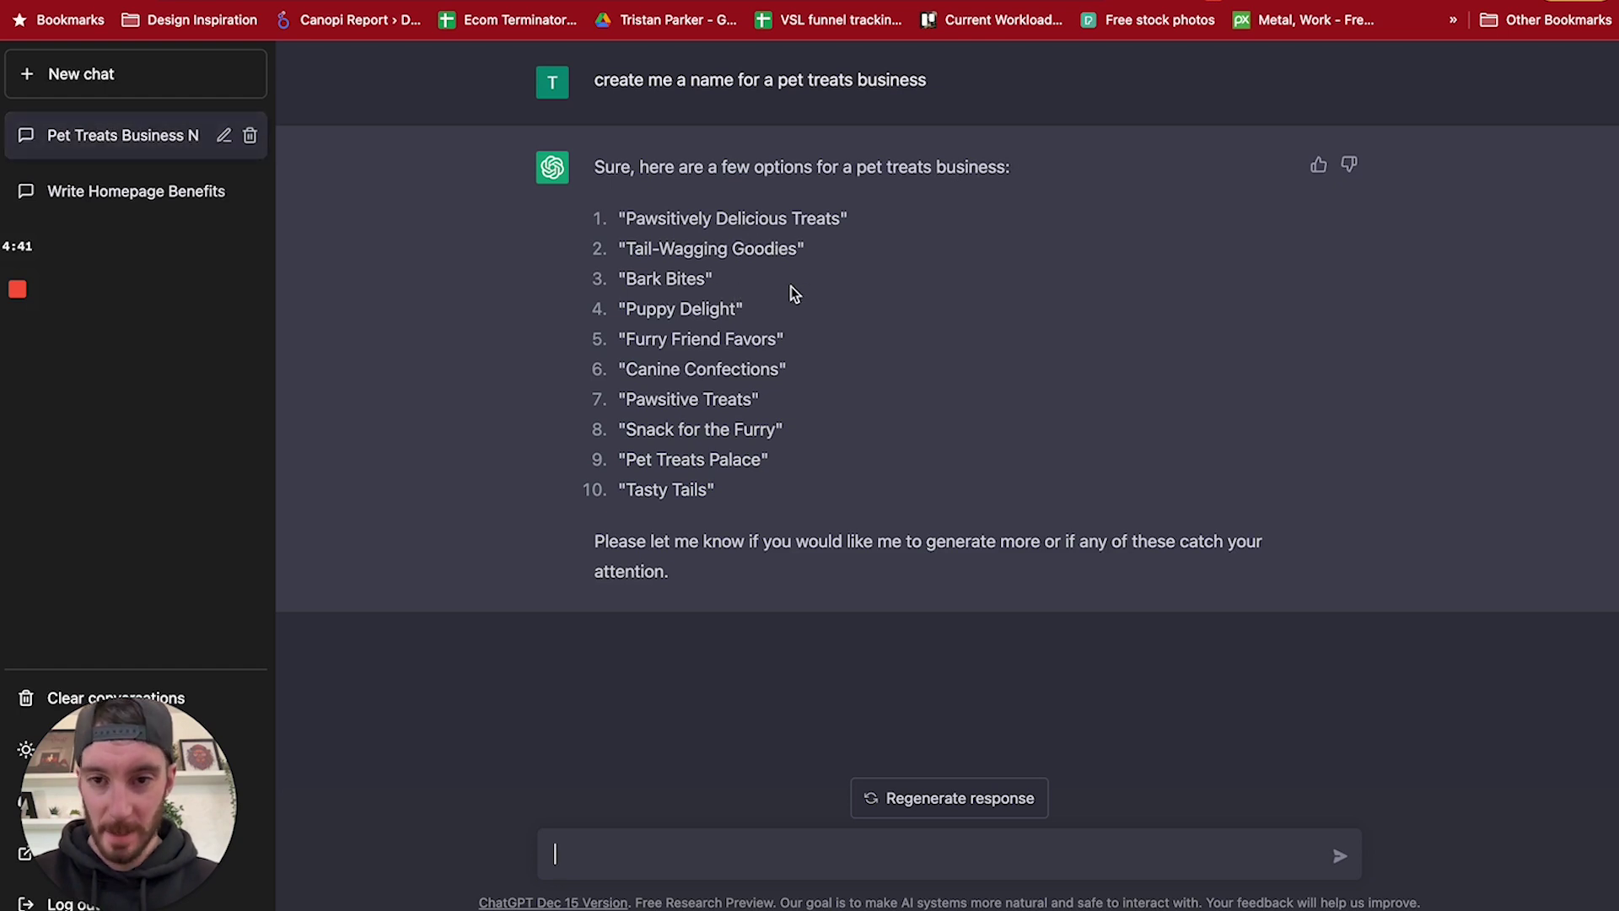
# Request a website outline for the business called Bark Bites.
pyautogui.moveTo(715, 278); pyautogui.dragTo(639, 279)
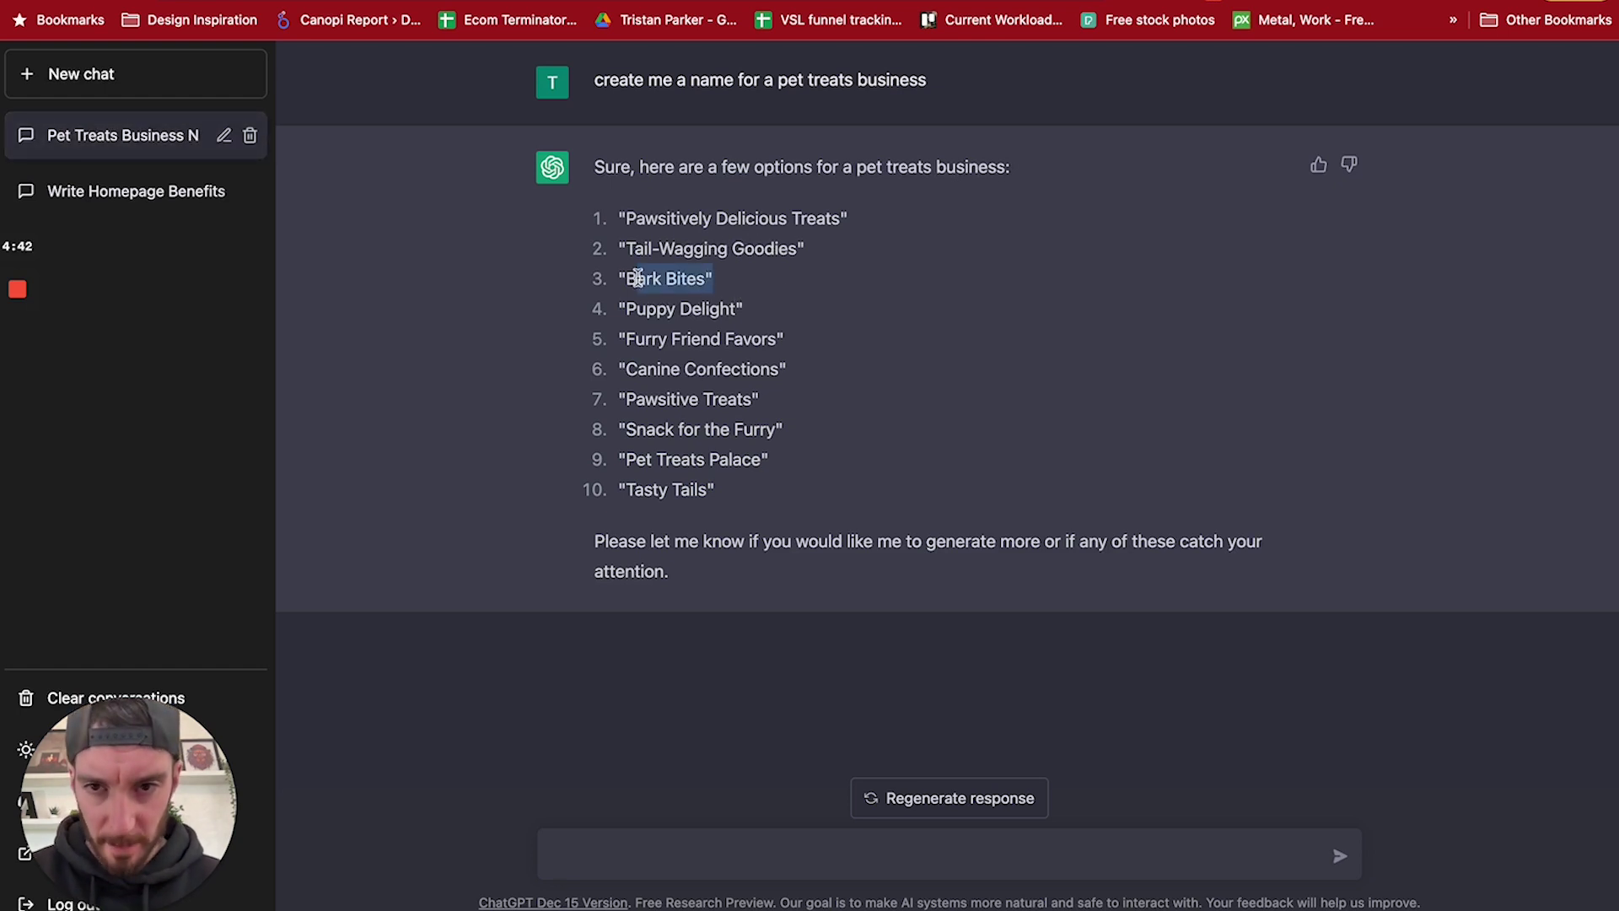
pyautogui.click(596, 854)
pyautogui.write('give me a websit')
pyautogui.write('e outline for our pet tres')
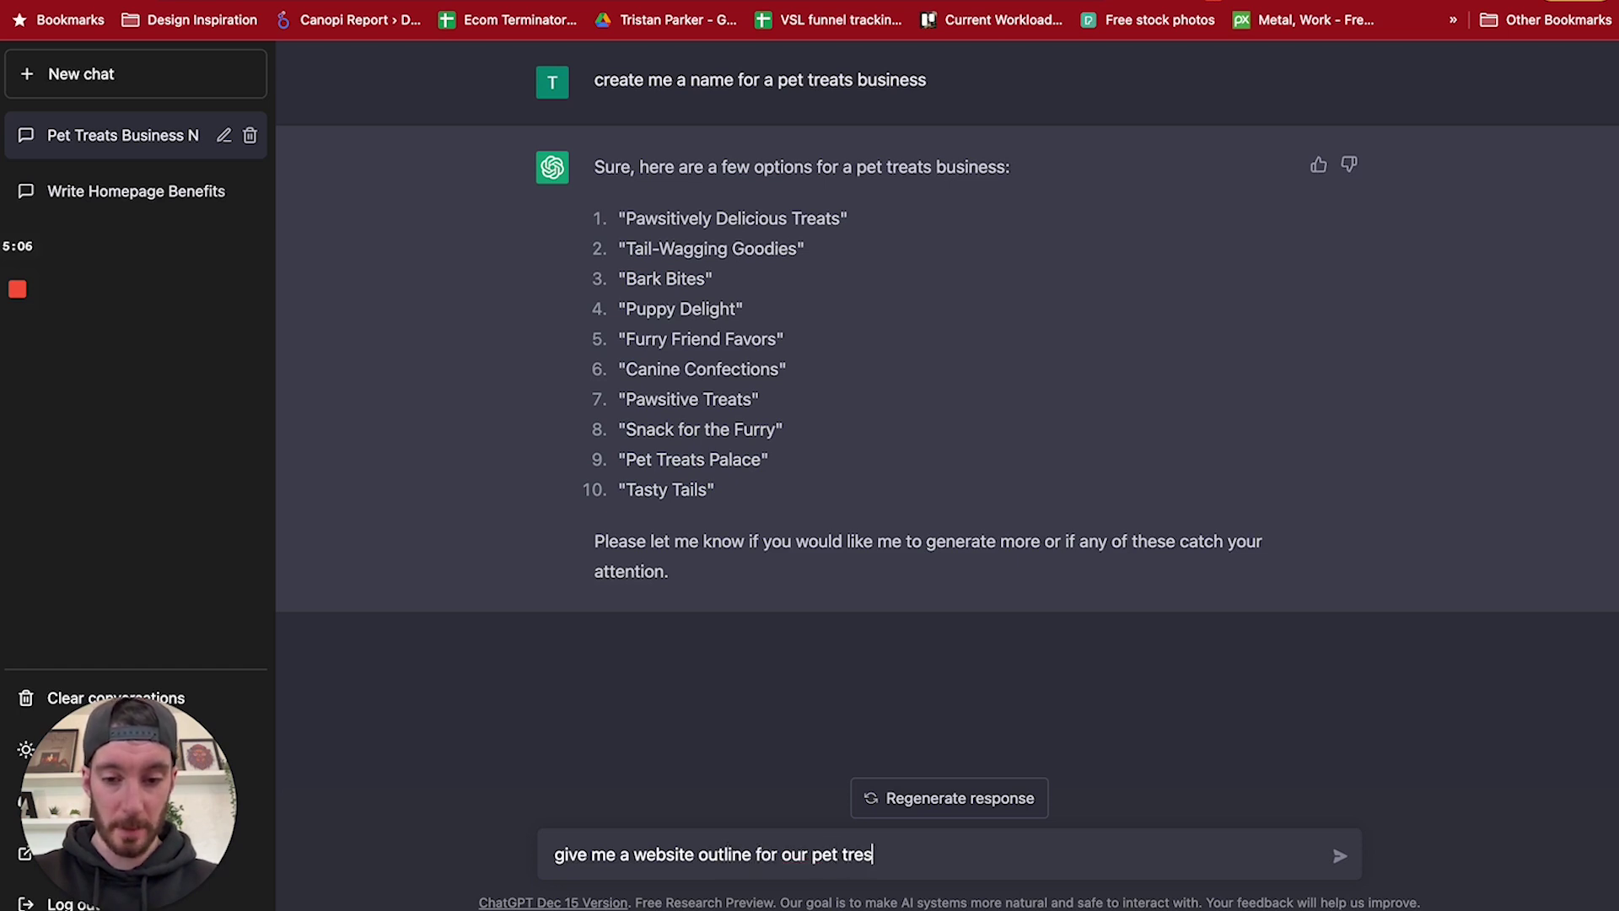
pyautogui.write('s c')
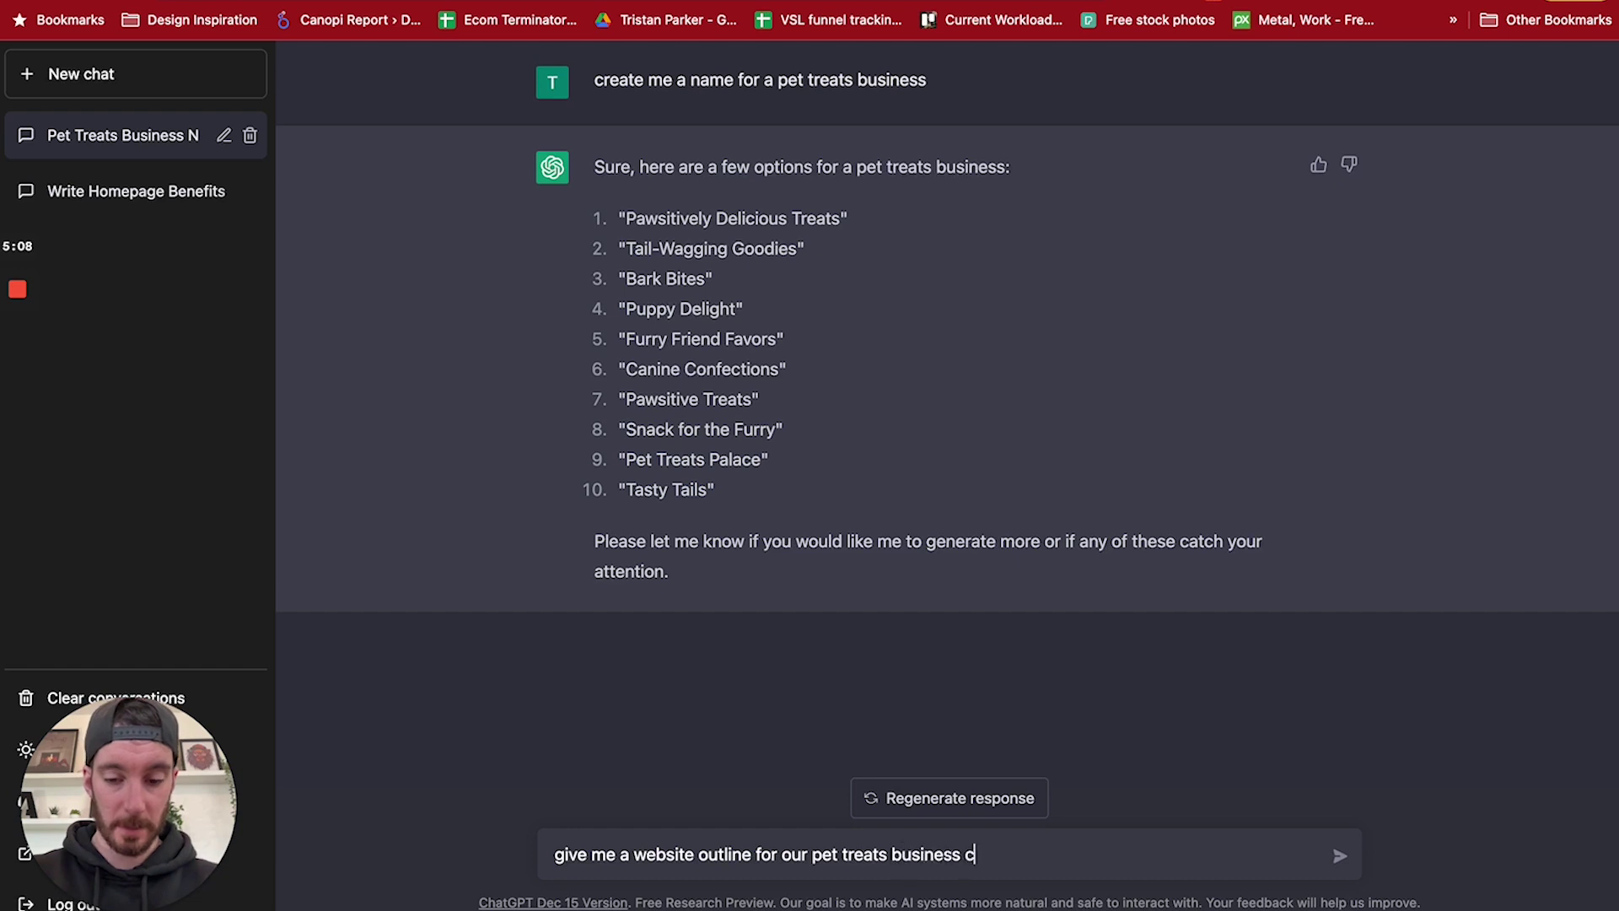
pyautogui.write('alledd Bark')
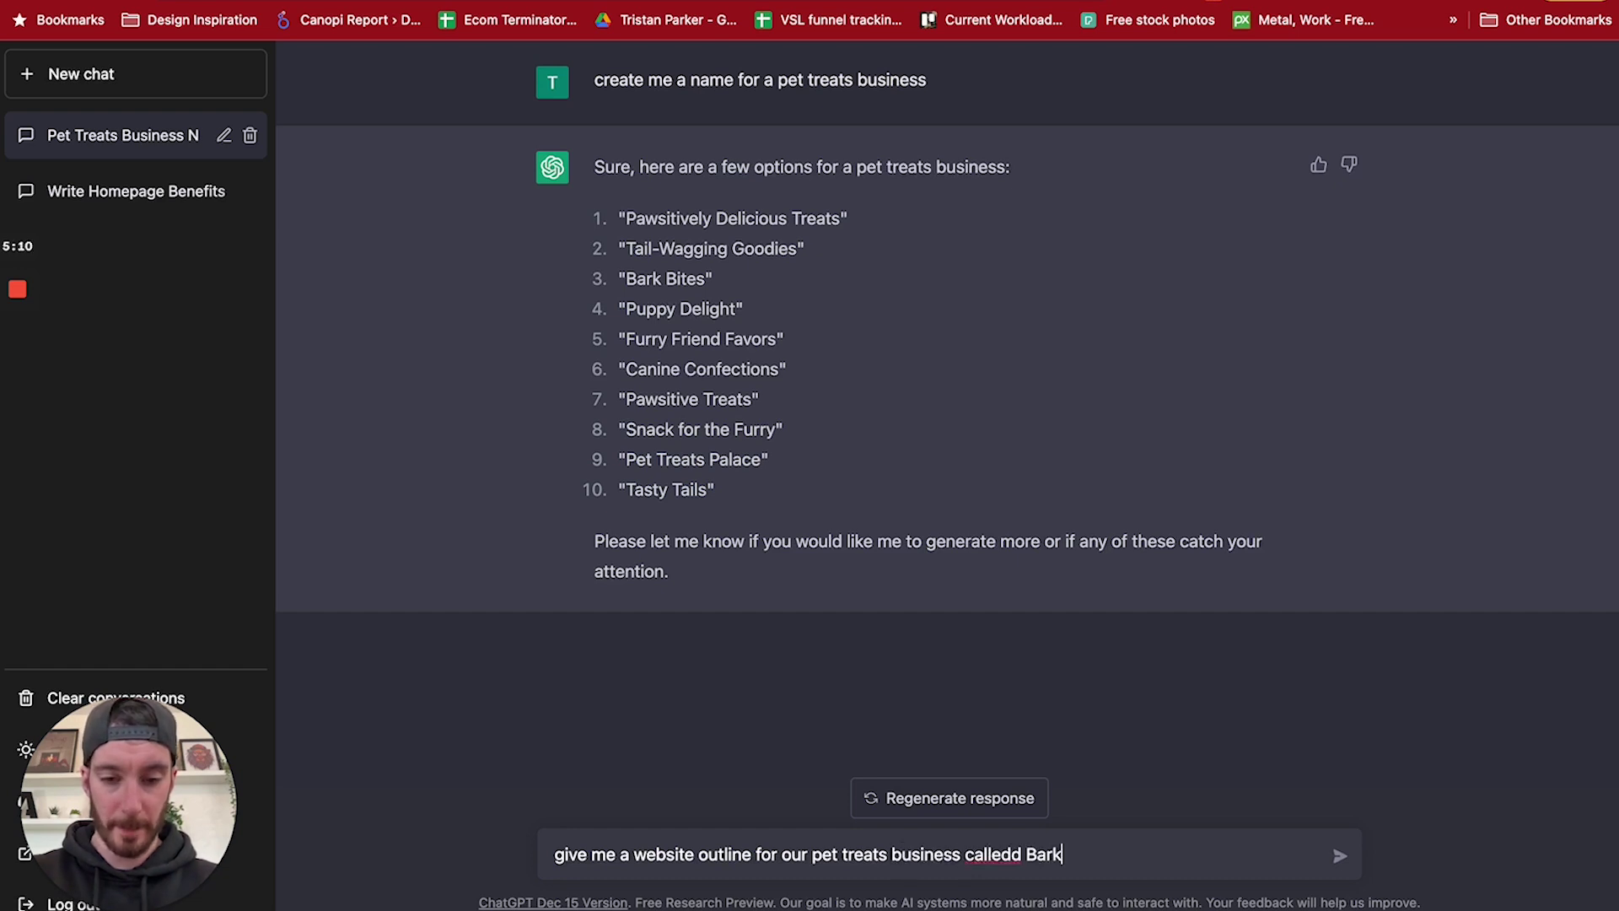
pyautogui.write(' Bilkes')
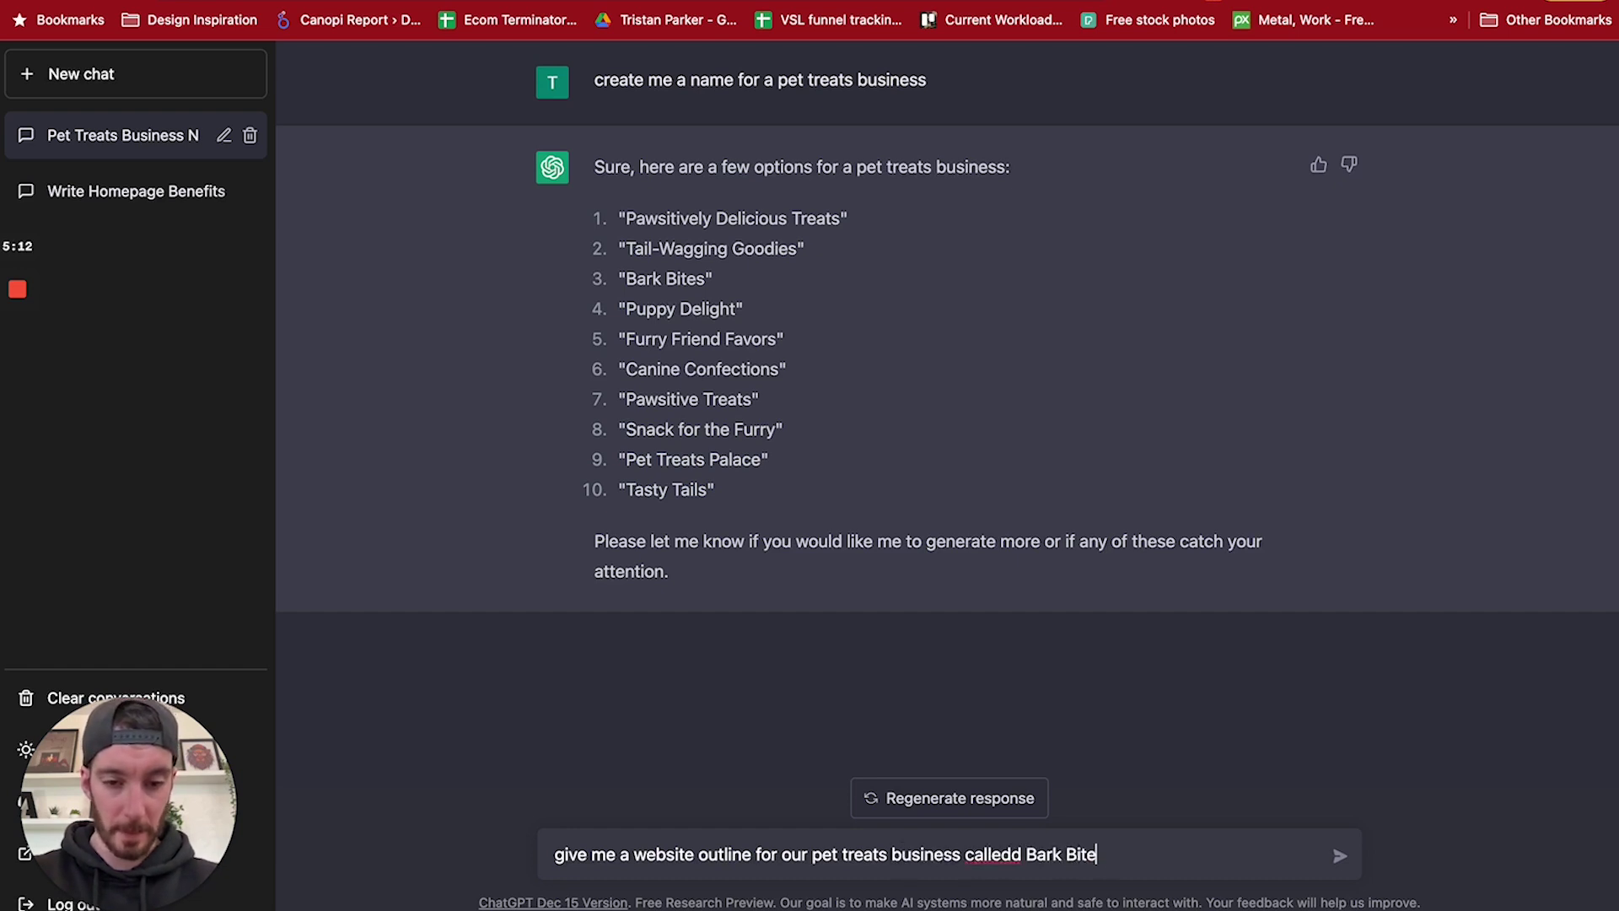
pyautogui.press('BackSpace')
pyautogui.press('Return')
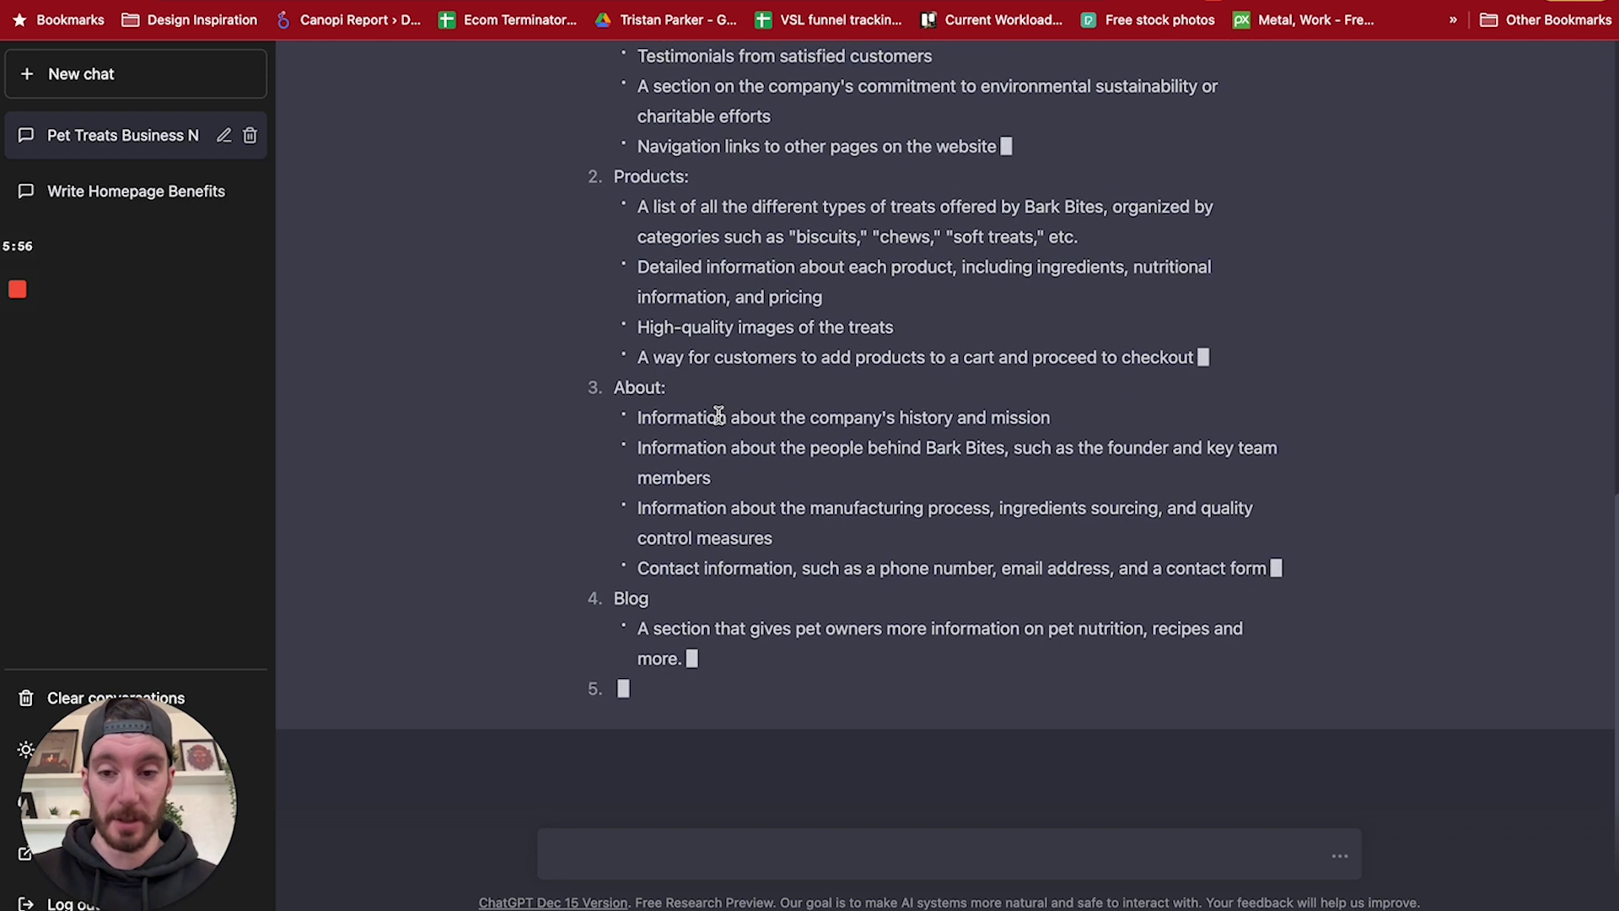
# Scroll through the Bark Bites outline from Homepage down to Contact, Shop and My Account.
pyautogui.scroll(3, 718, 414)
pyautogui.scroll(-2, 684, 377)
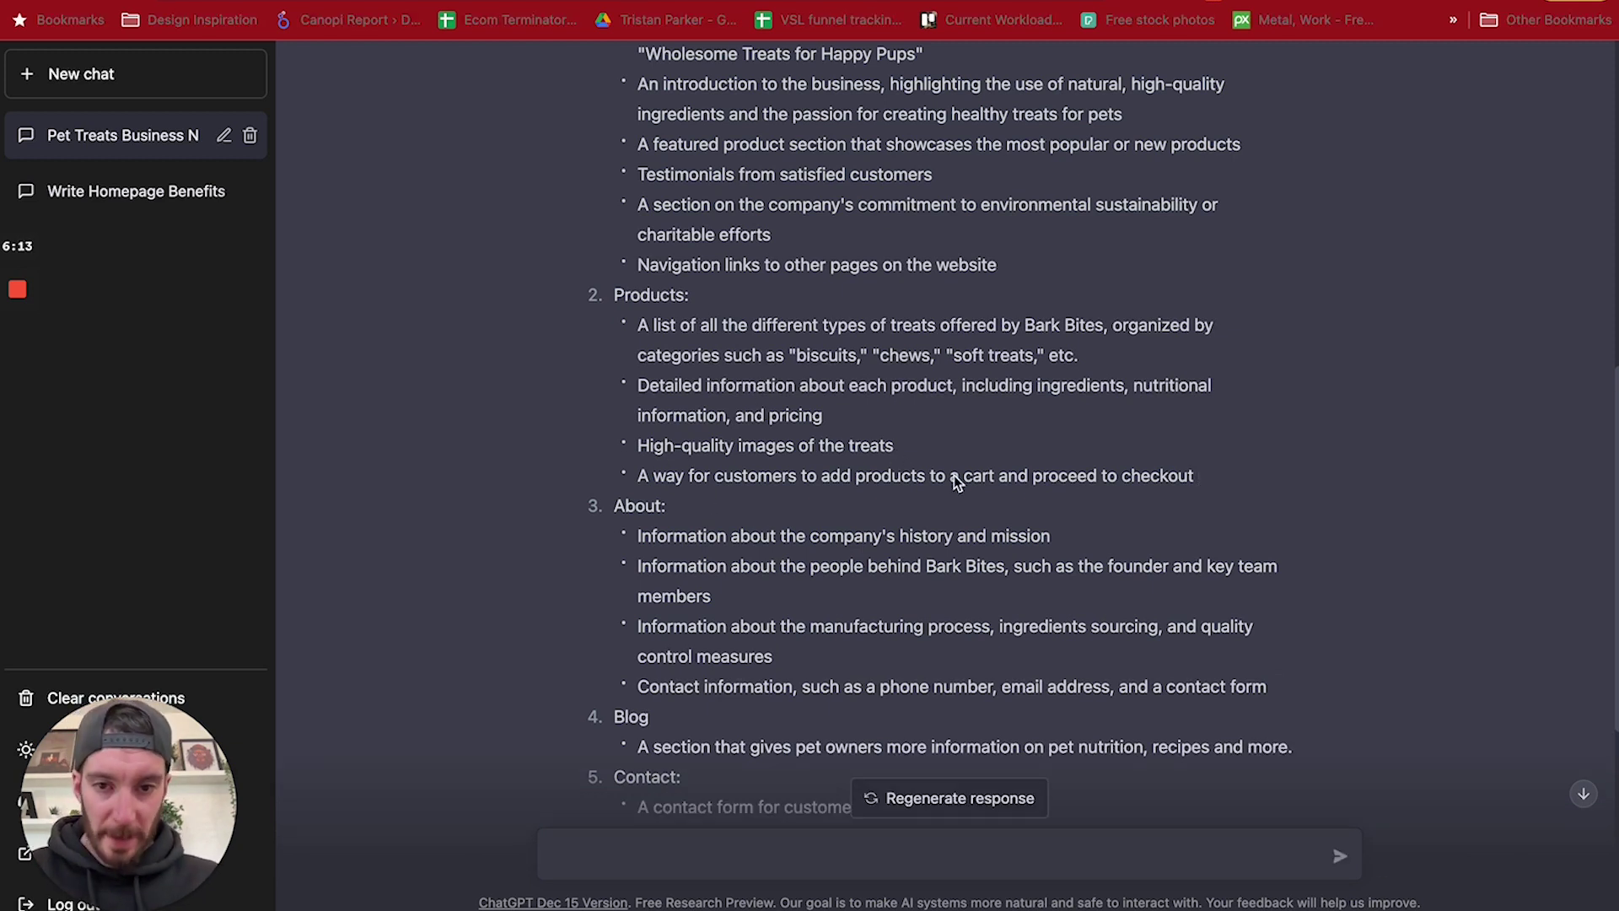
pyautogui.scroll(3, 900, 422)
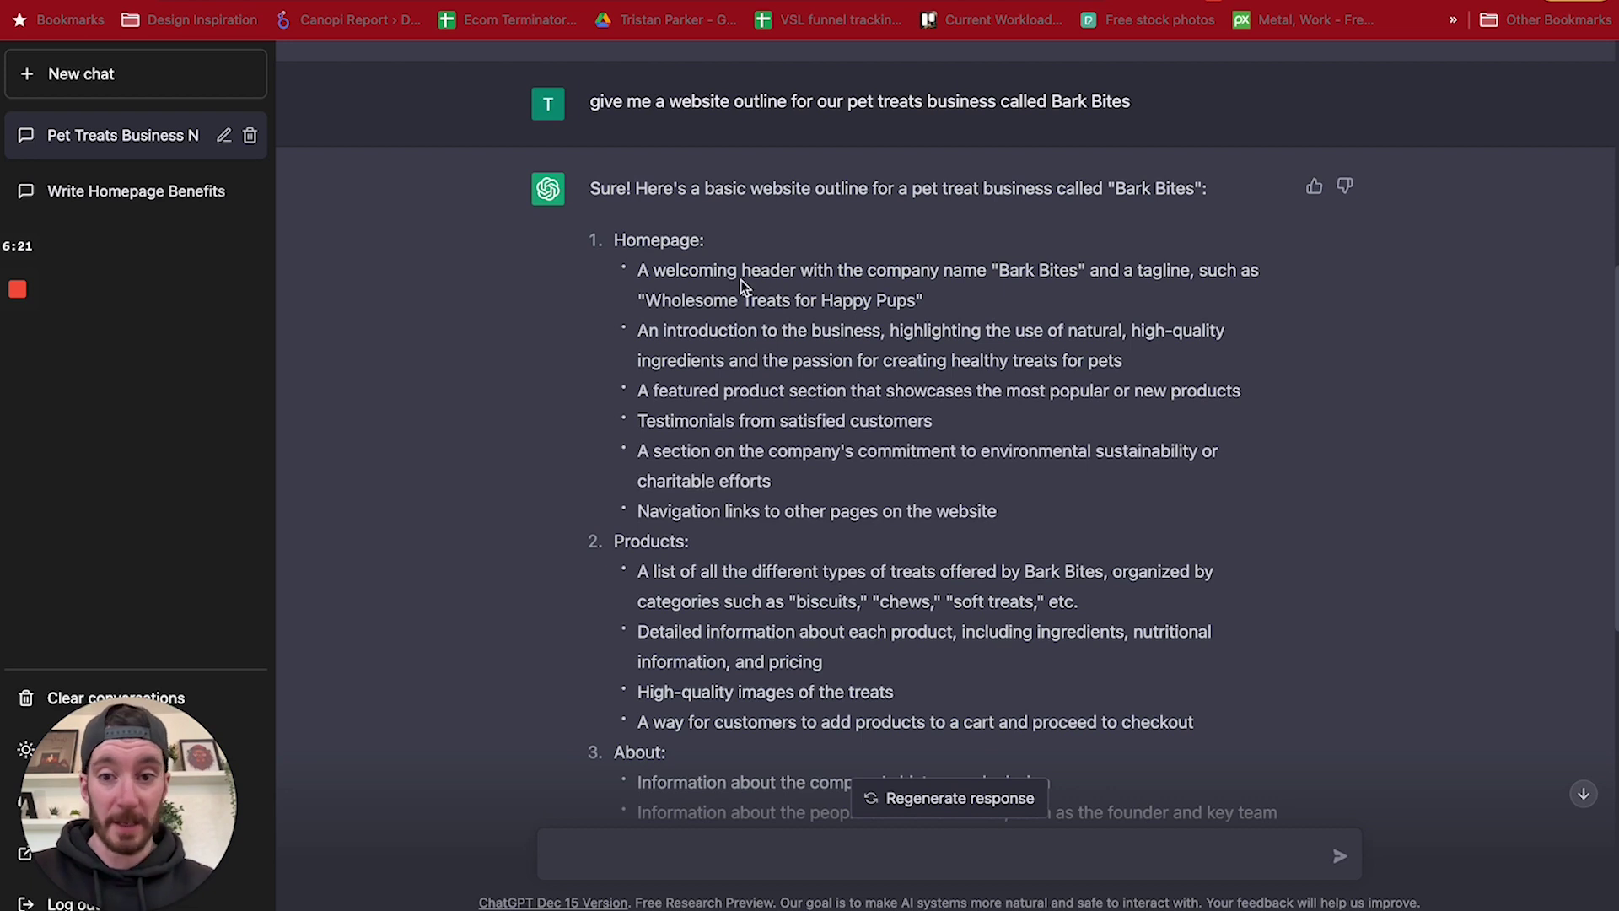
pyautogui.scroll(-1, 666, 280)
pyautogui.scroll(-3, 666, 280)
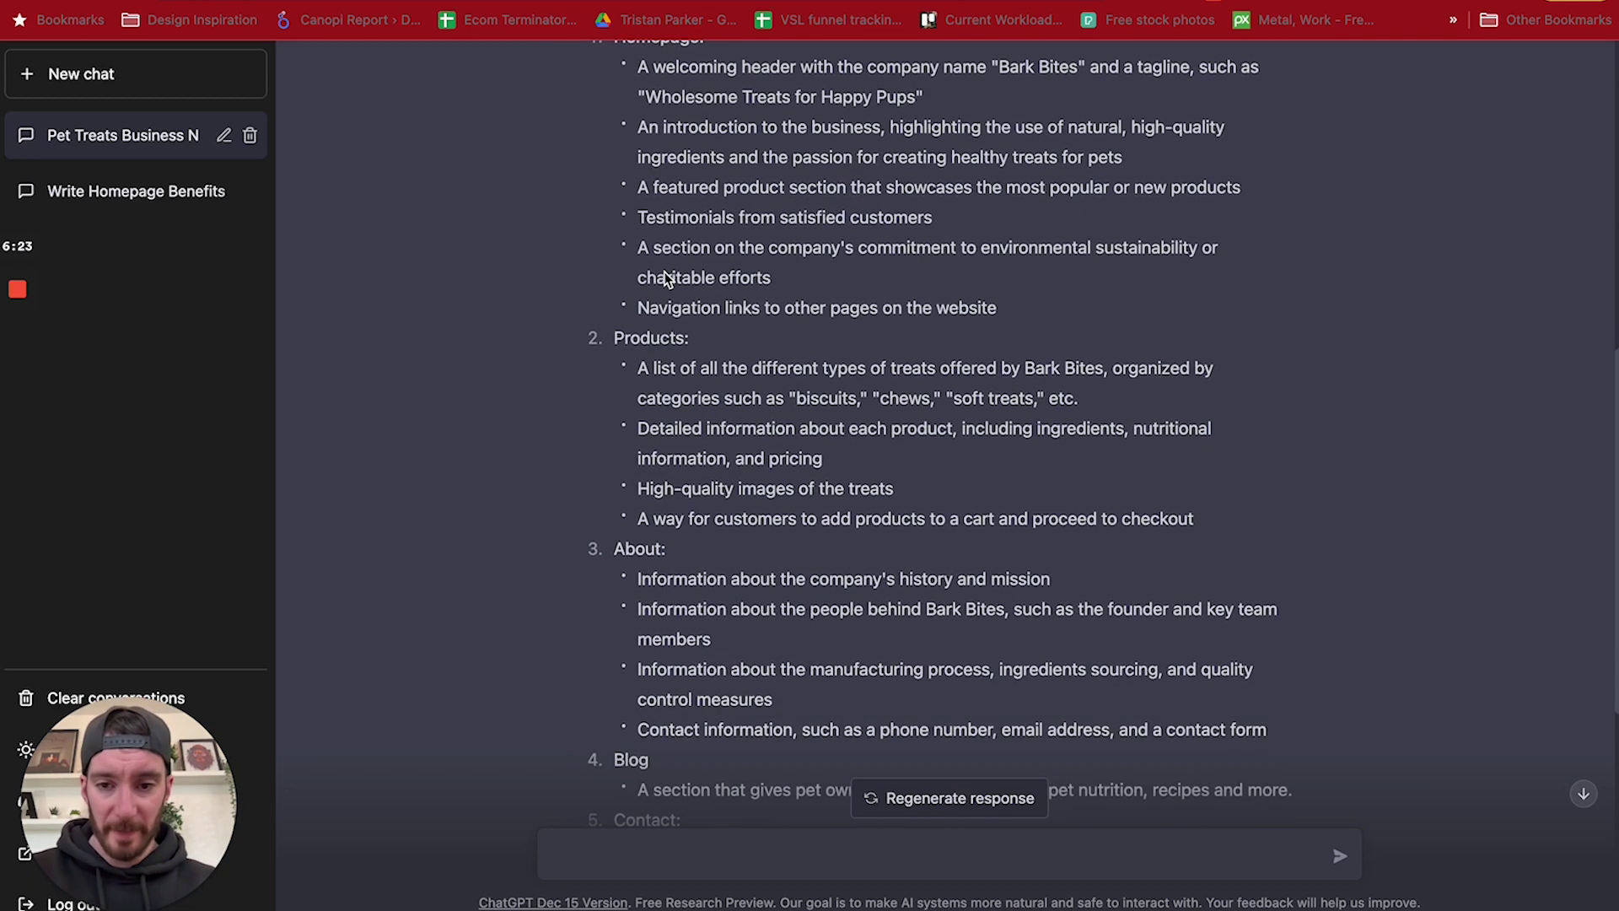
pyautogui.scroll(2, 685, 118)
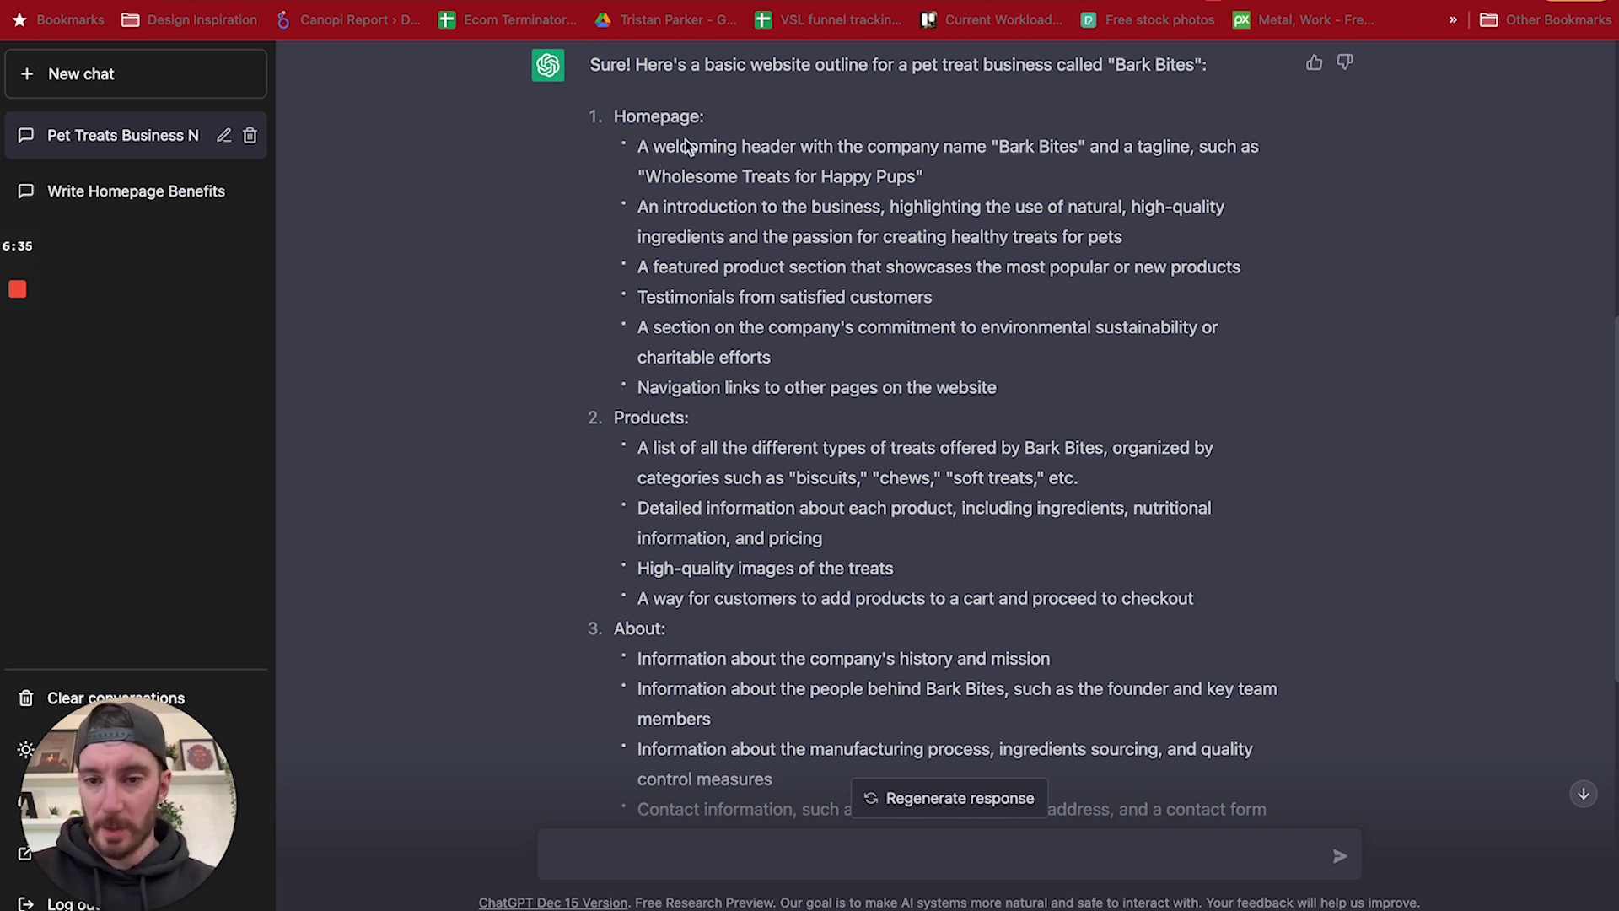
pyautogui.scroll(-4, 649, 422)
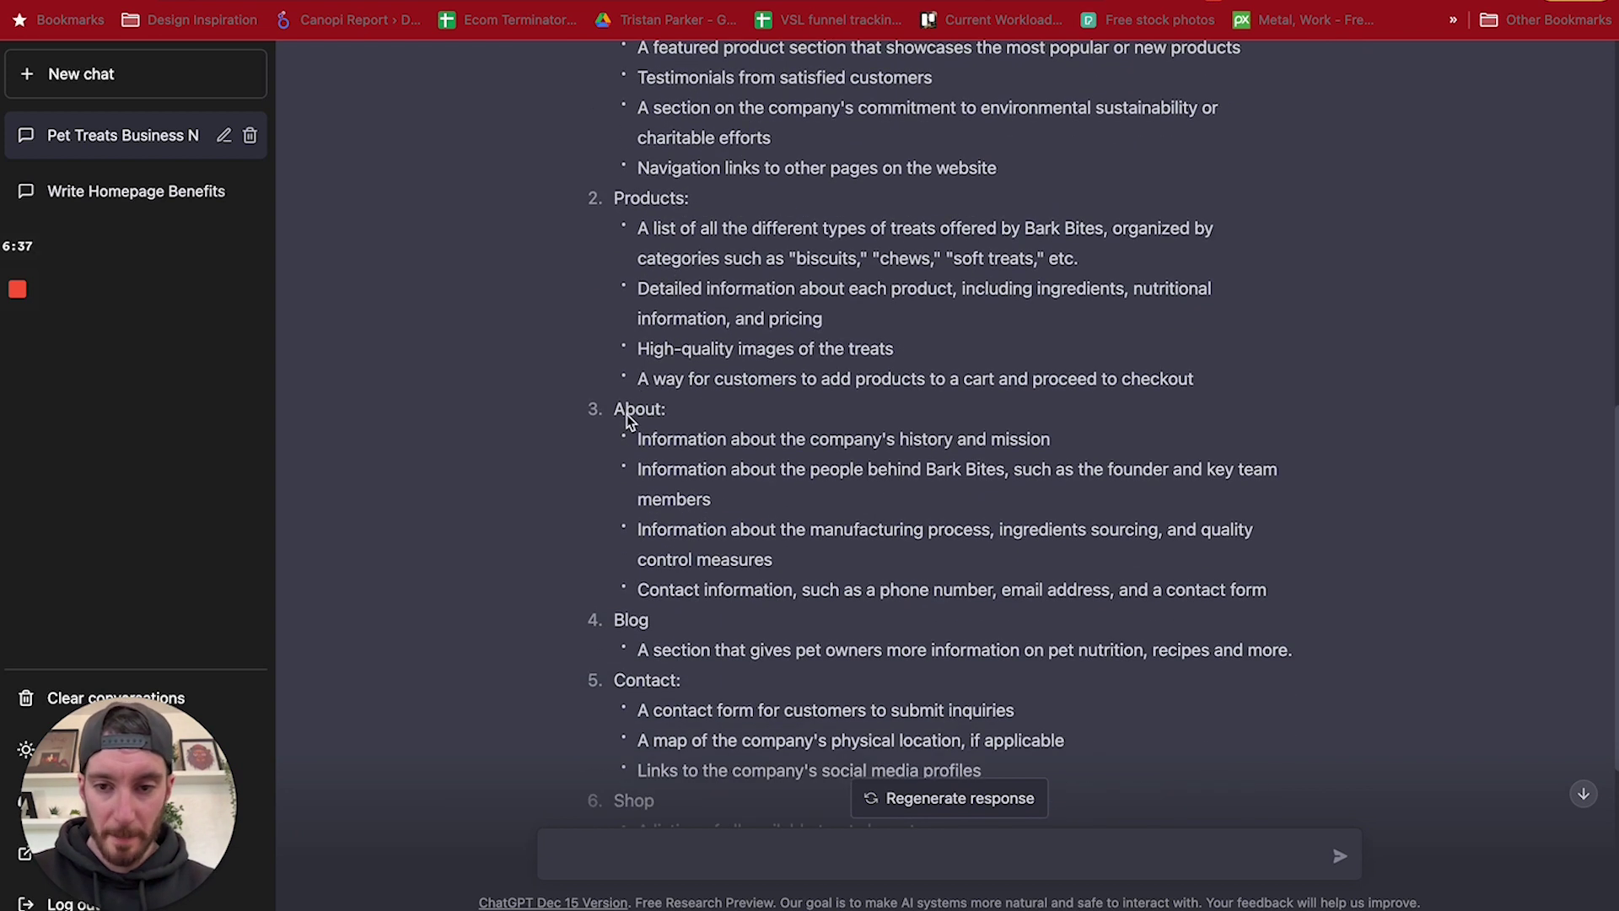
pyautogui.scroll(-2, 625, 413)
pyautogui.scroll(-2, 629, 558)
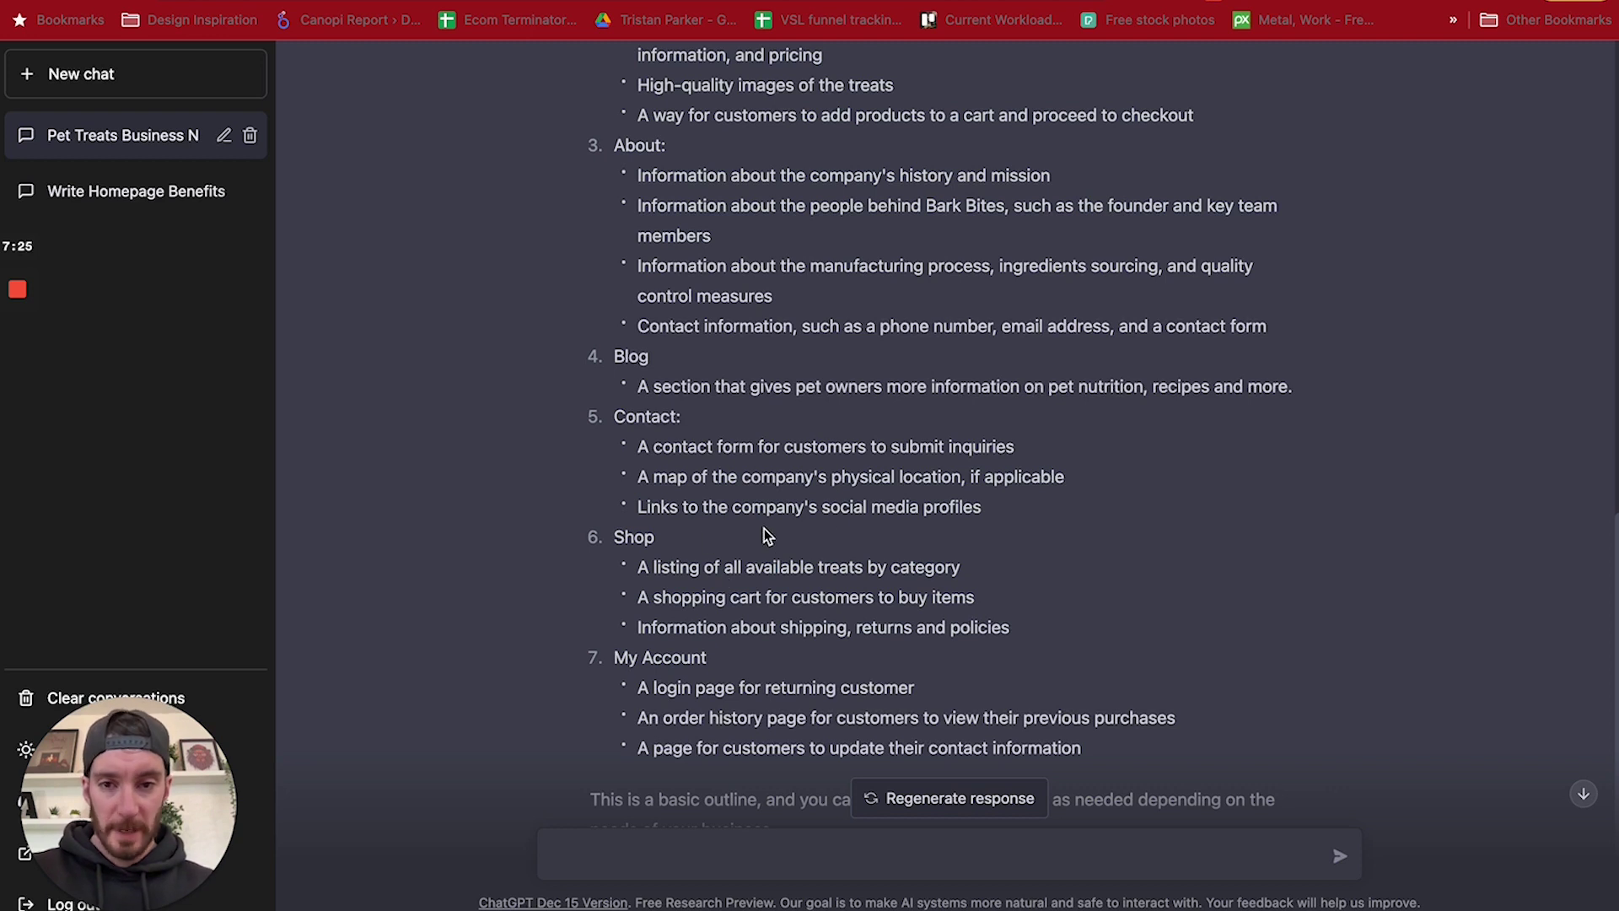
pyautogui.scroll(-2, 764, 529)
pyautogui.scroll(12, 764, 529)
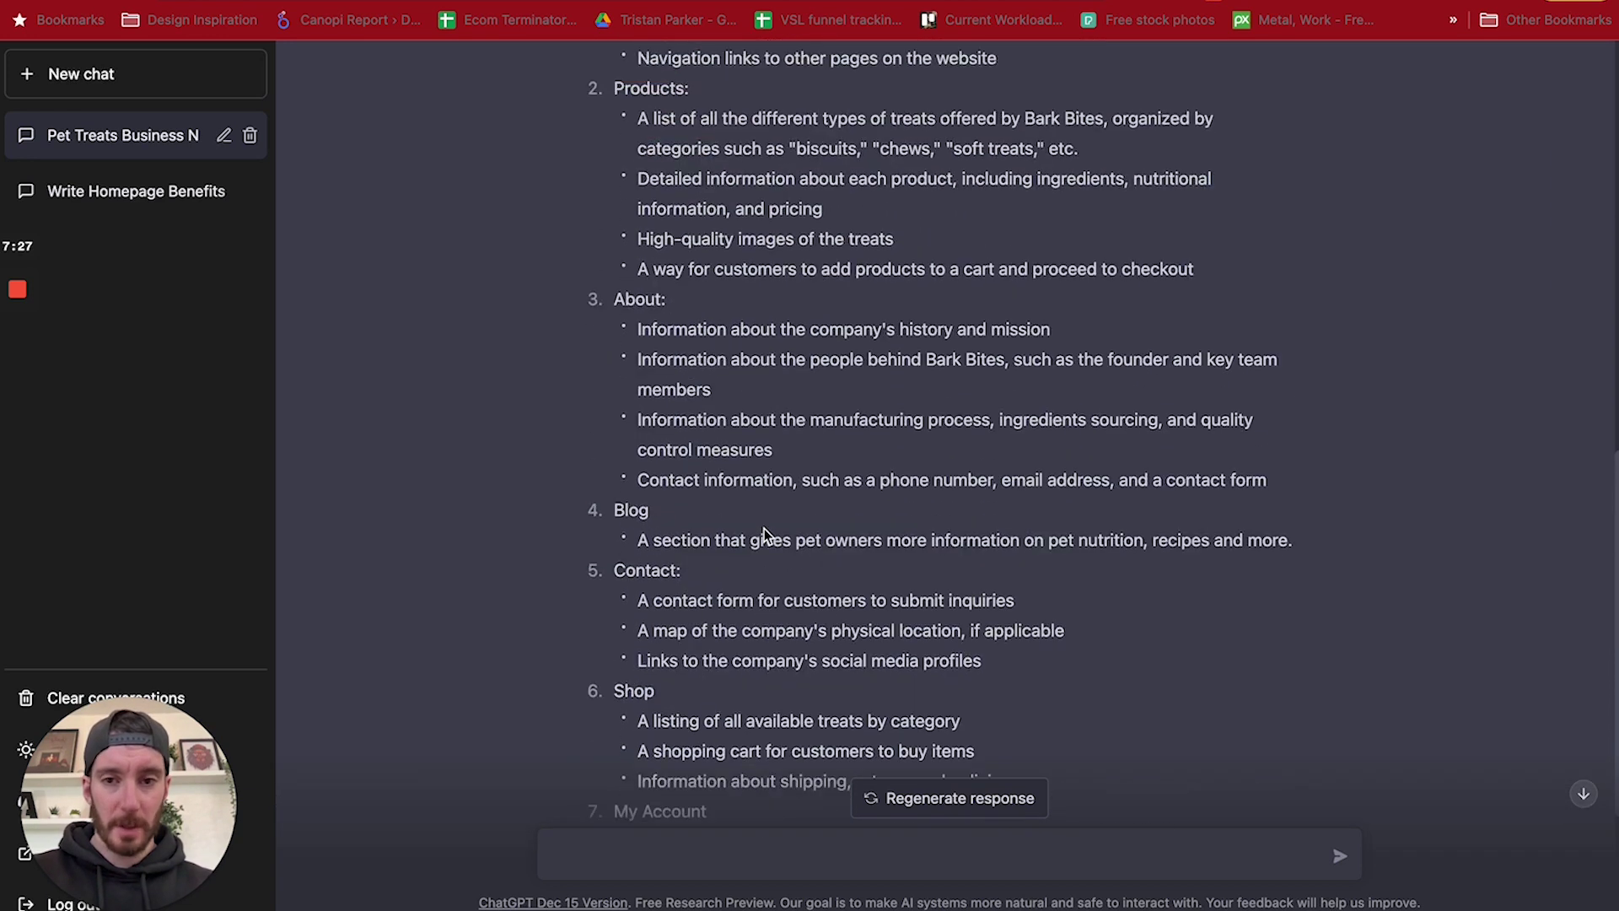
pyautogui.scroll(1, 764, 529)
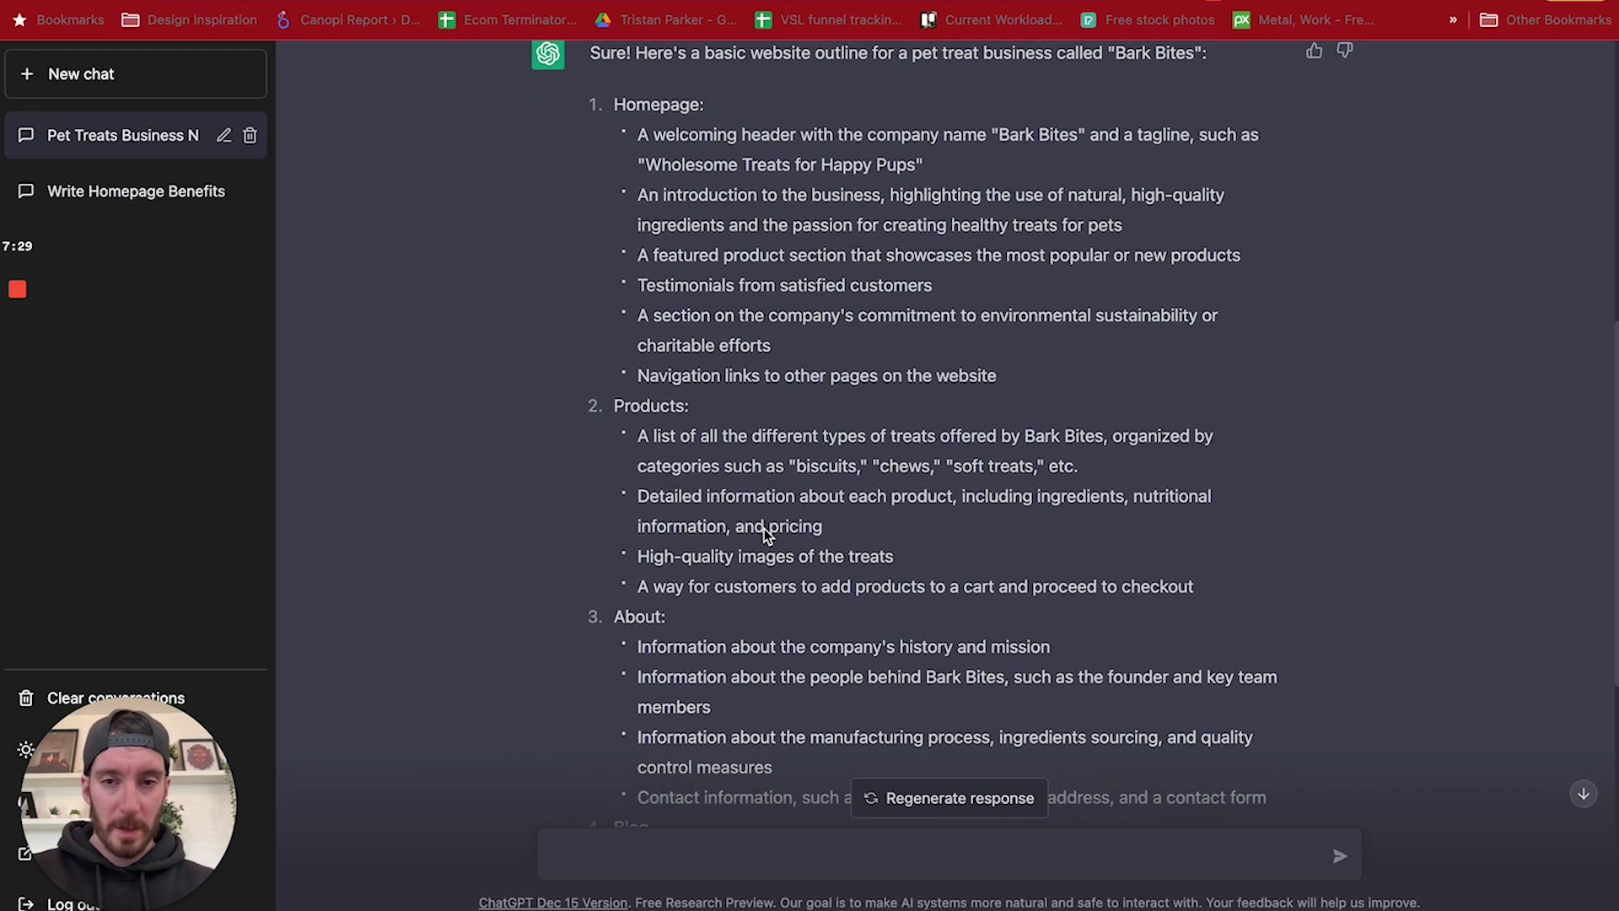
pyautogui.scroll(-9, 763, 528)
# Ask for more content to put on the homepage and get eight extra sections, from Featured Products to Follow Us.
pyautogui.write('give')
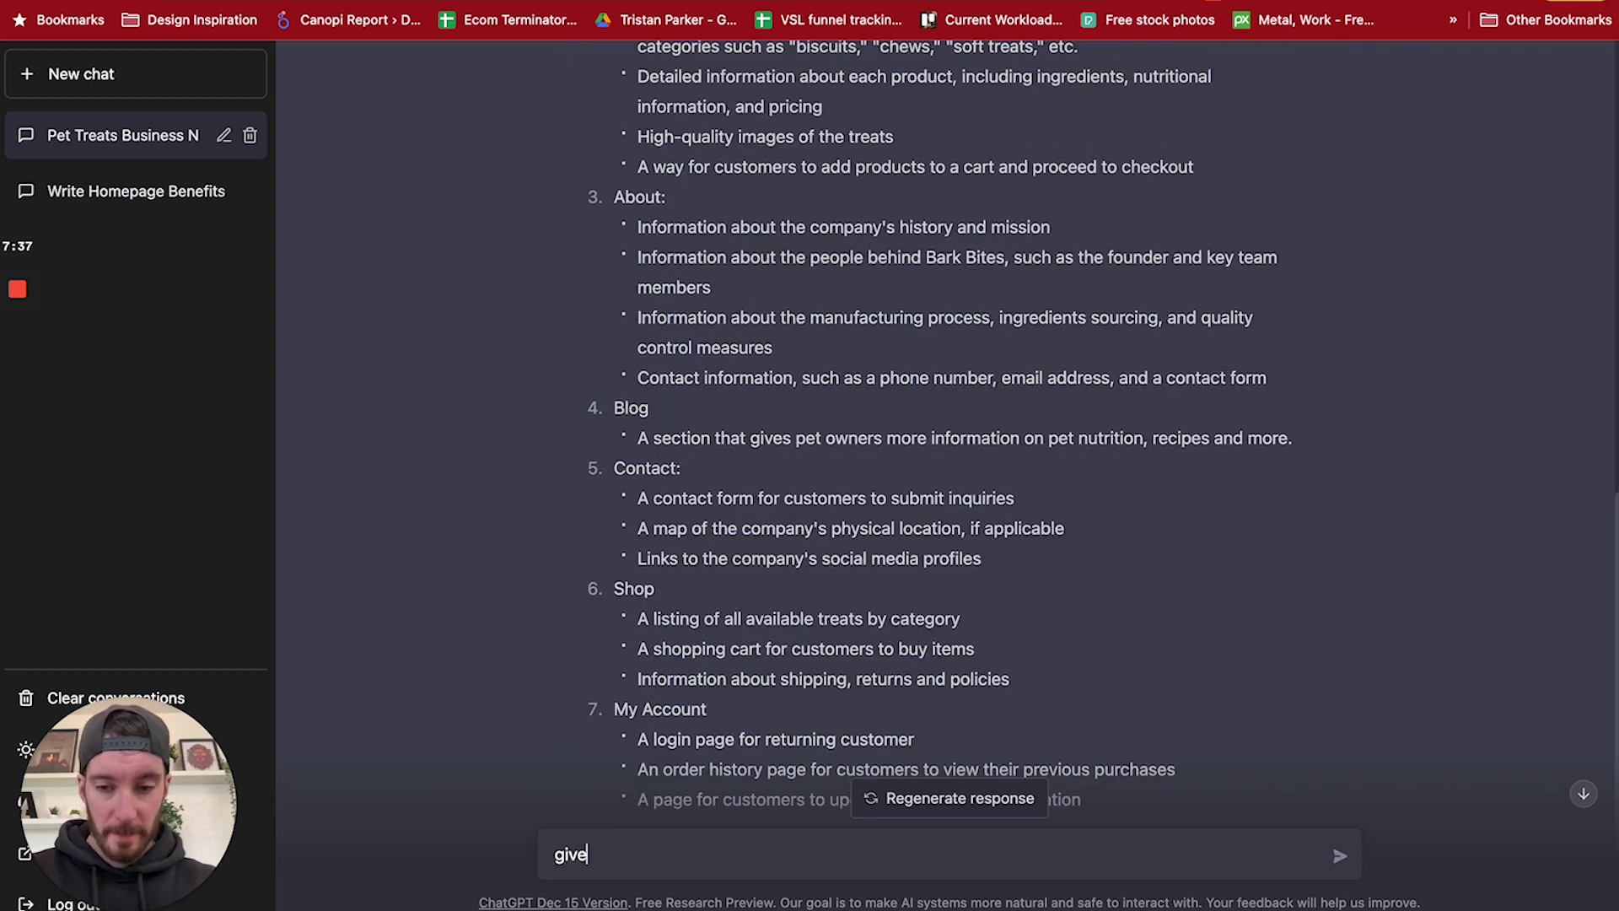
pyautogui.write(' me more content to put o')
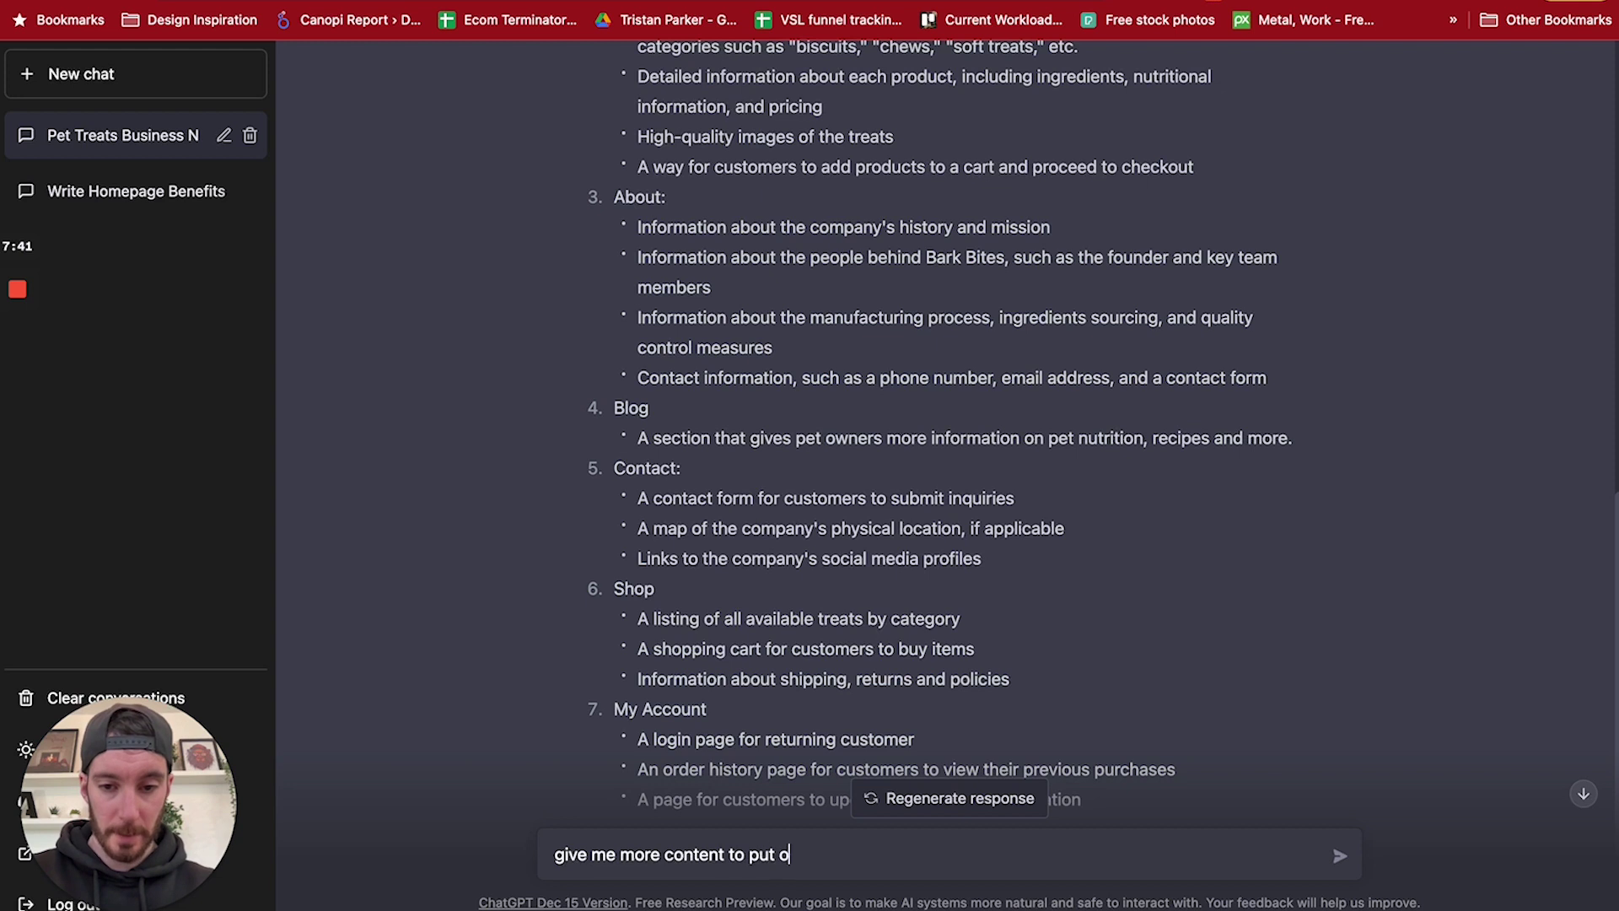
pyautogui.write('n the home')
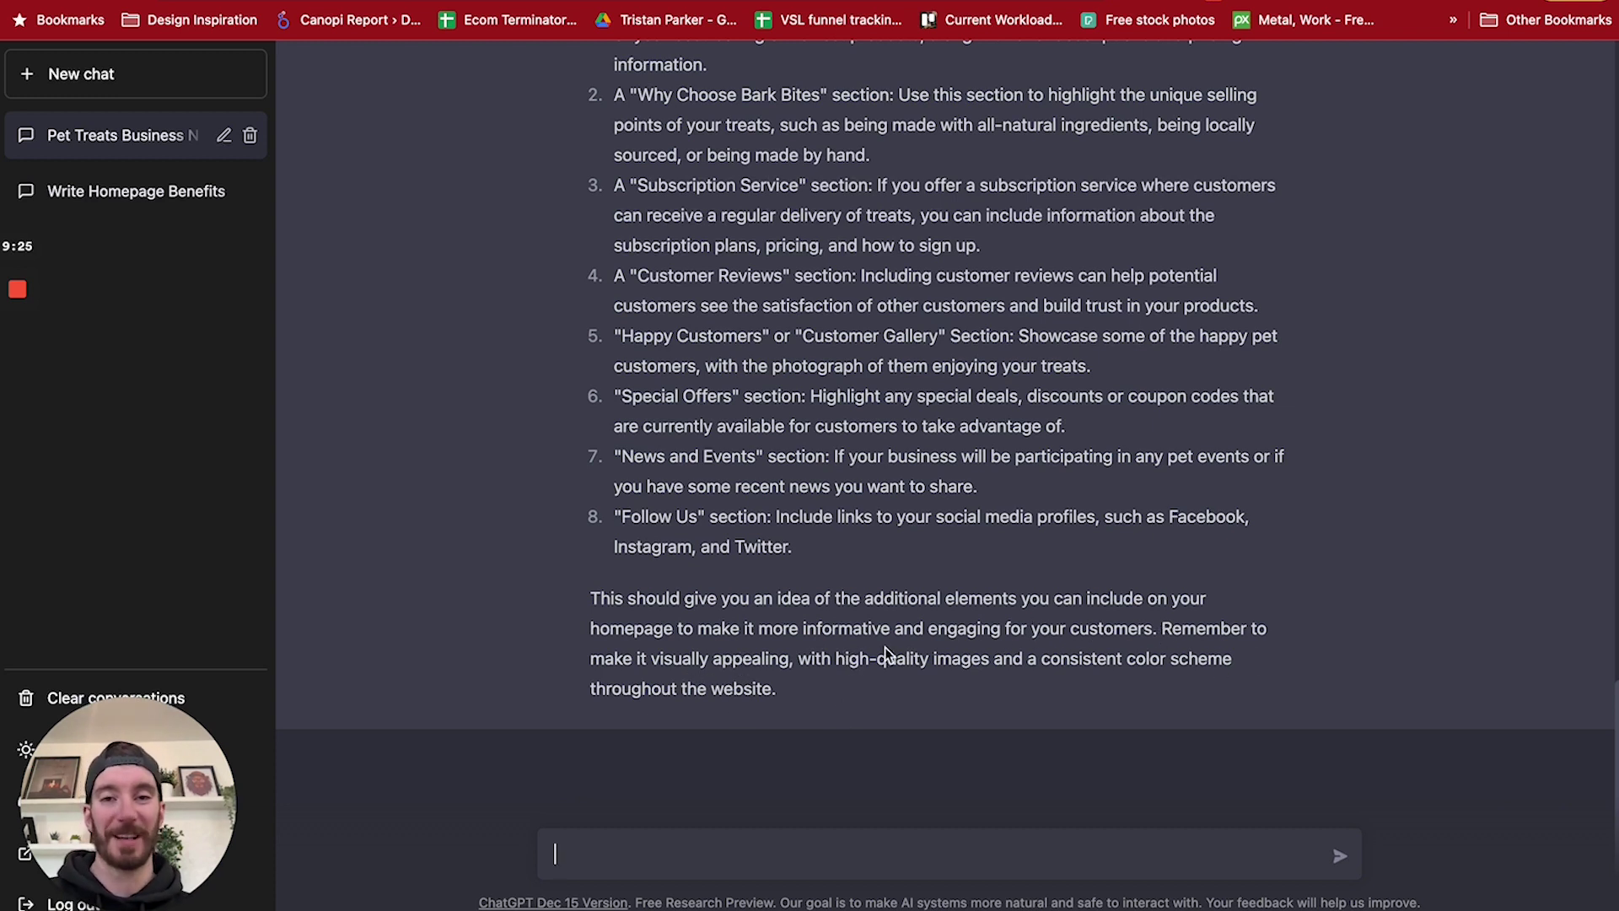
pyautogui.scroll(5, 884, 646)
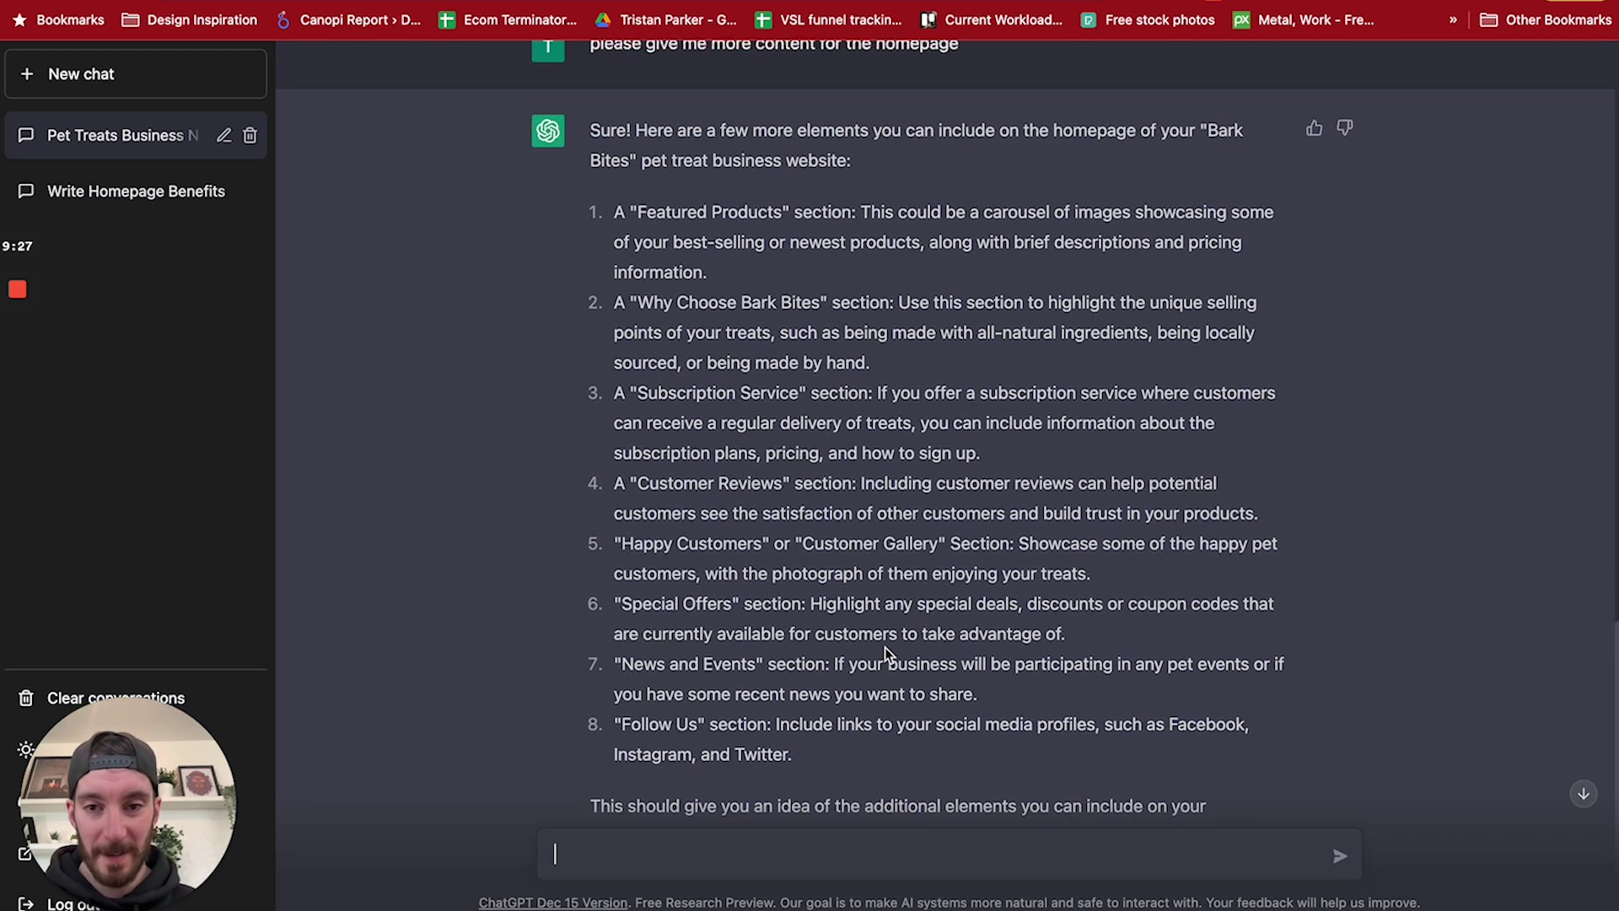
# Begin a message asking ChatGPT to write content for the Featured Products section.
pyautogui.scroll(-1, 884, 646)
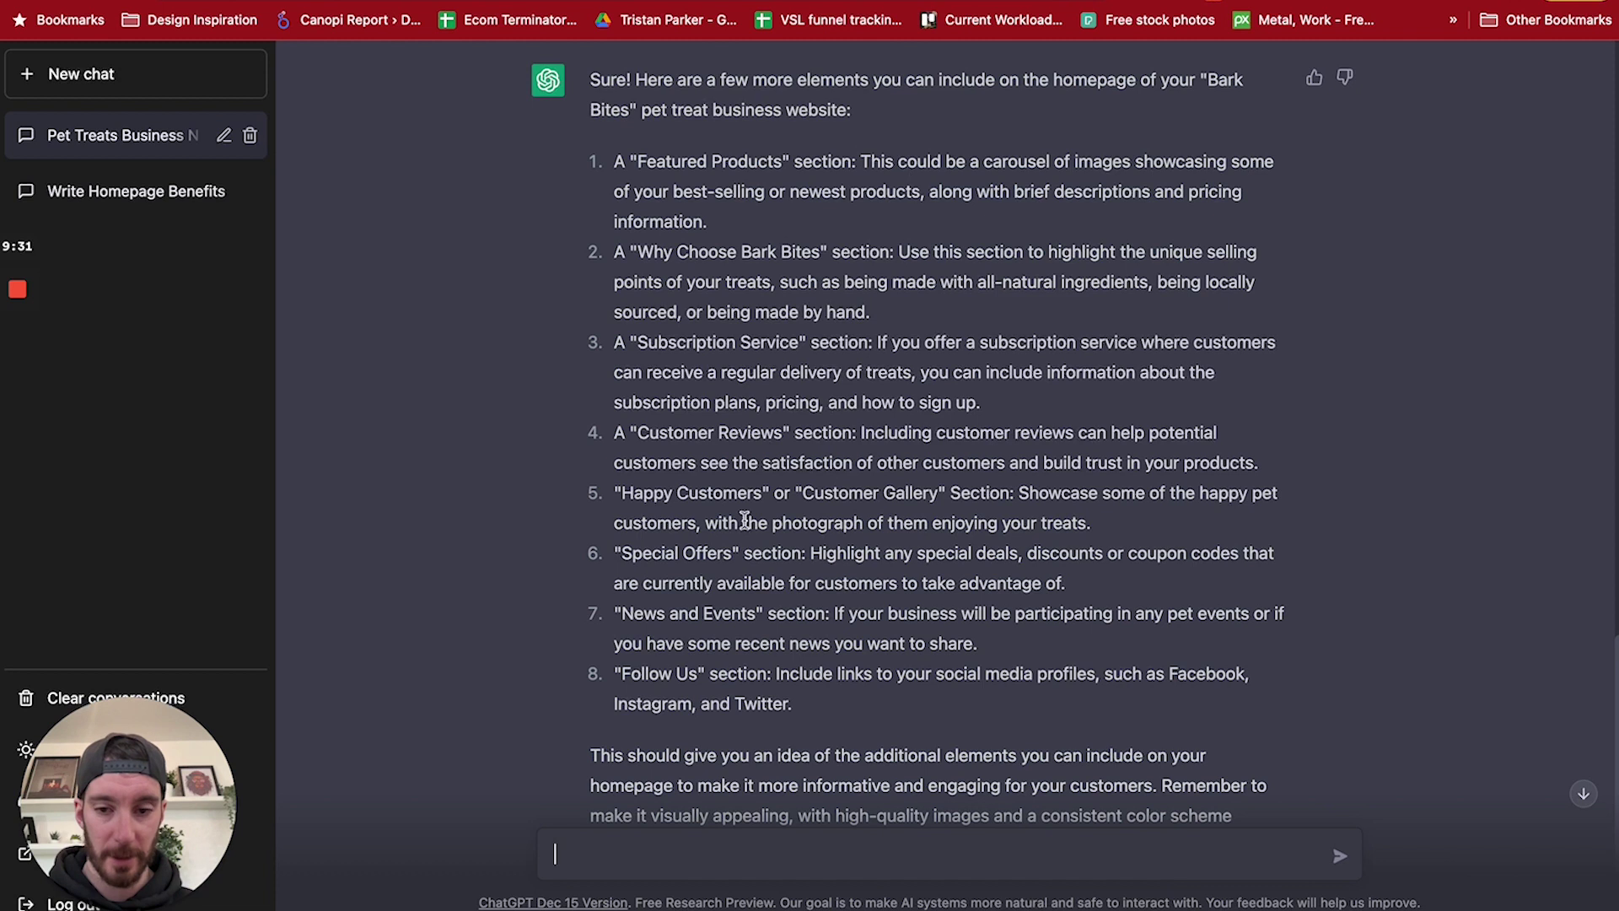
pyautogui.moveTo(595, 849)
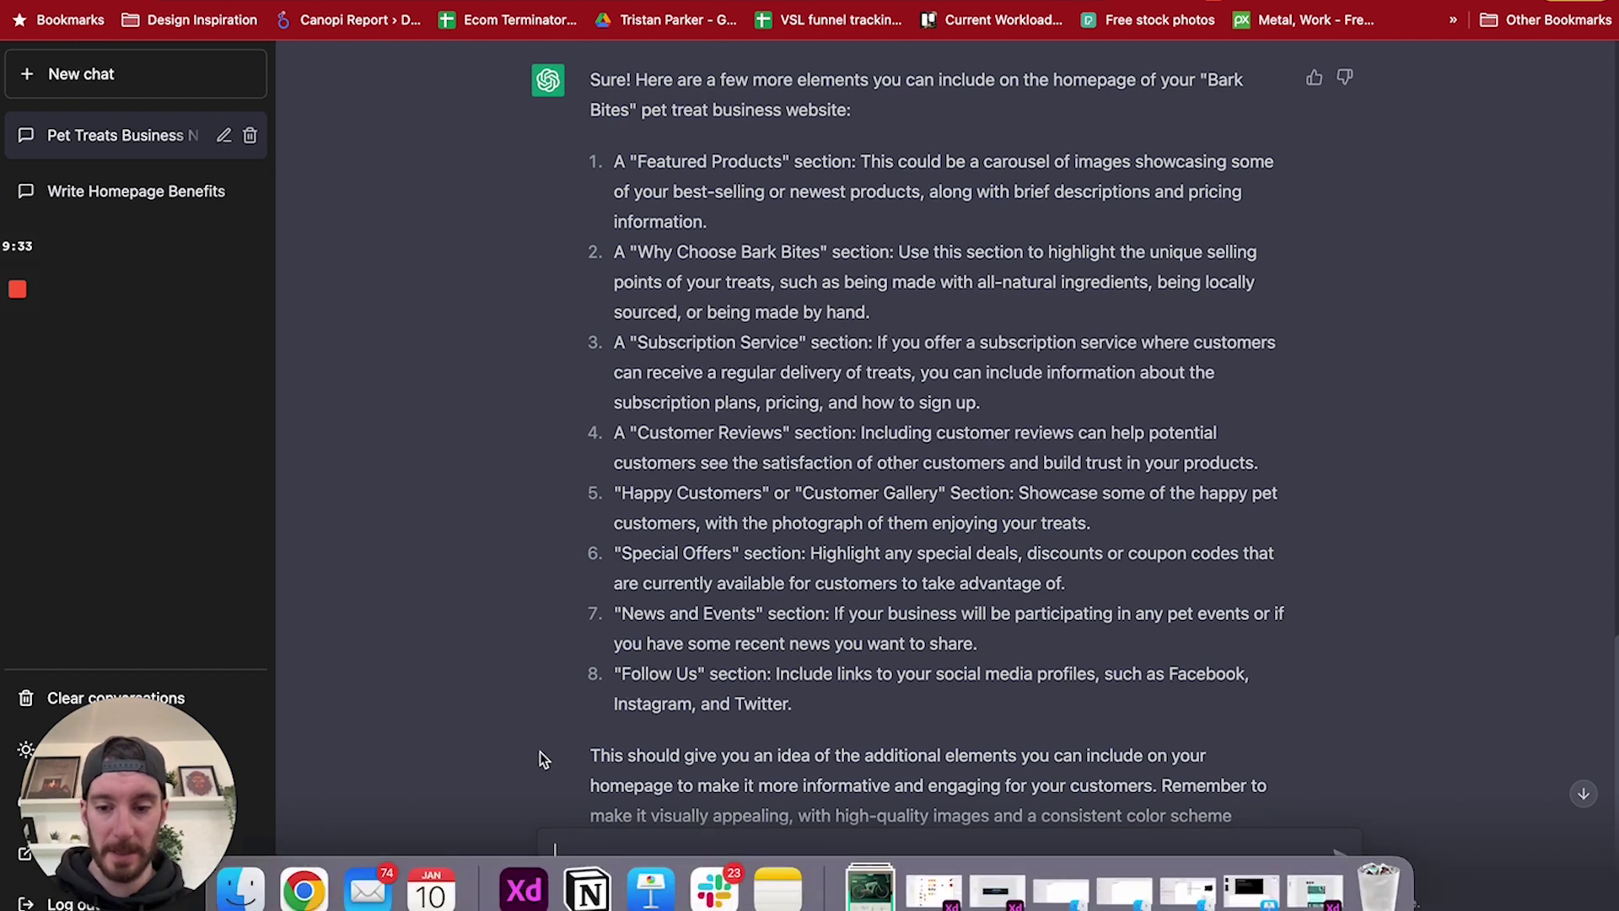
pyautogui.write('can ')
pyautogui.write('you write us')
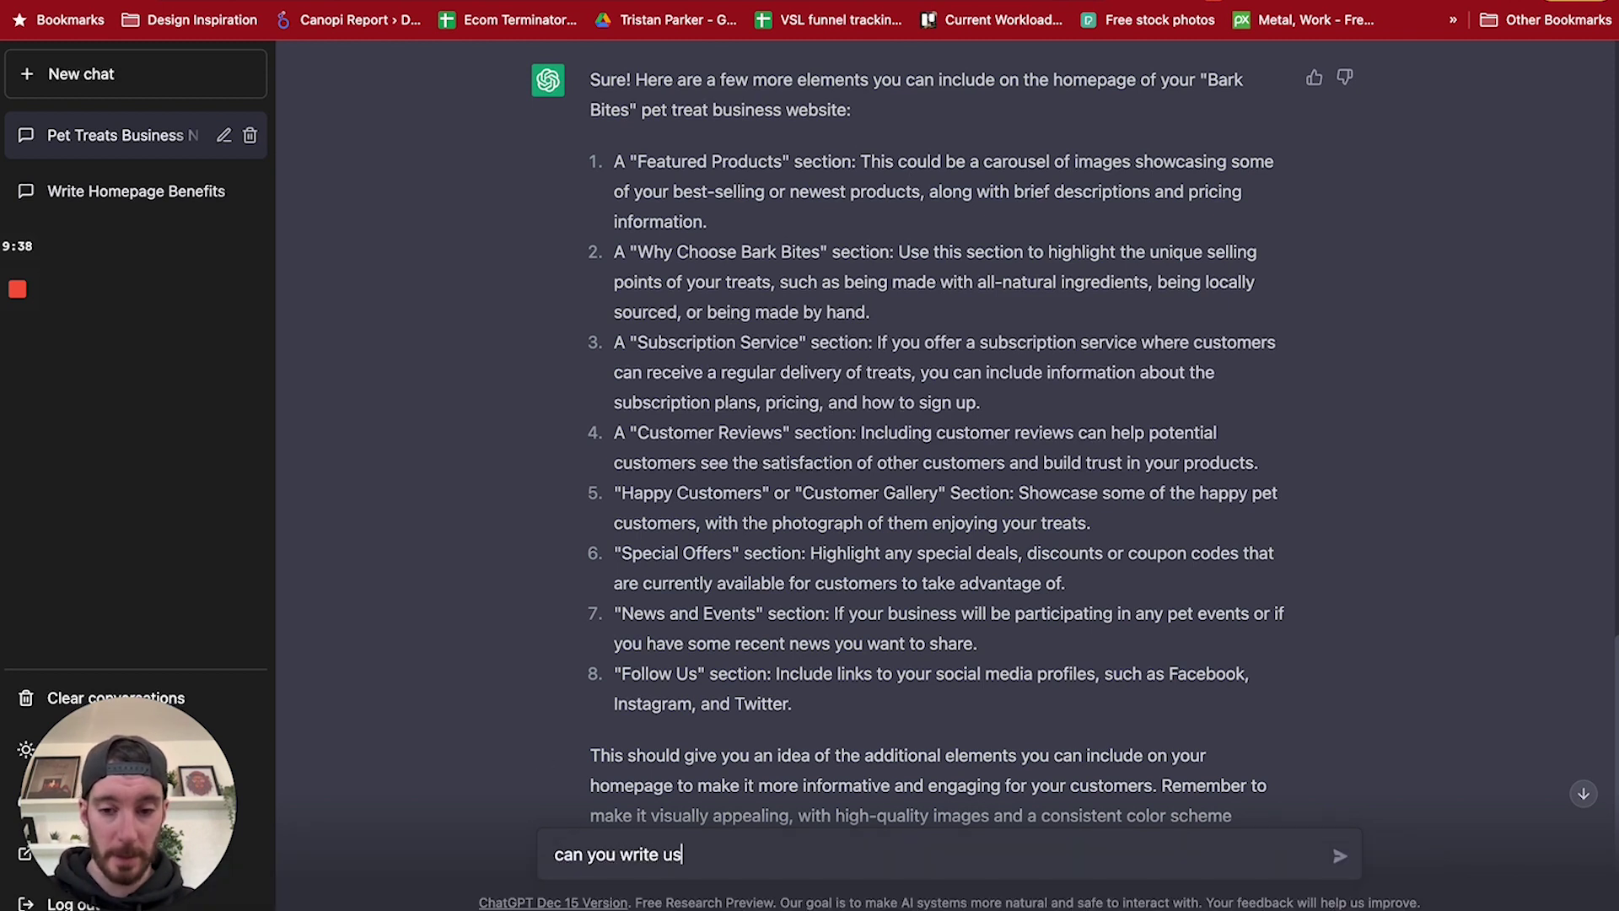
pyautogui.write(' some content ')
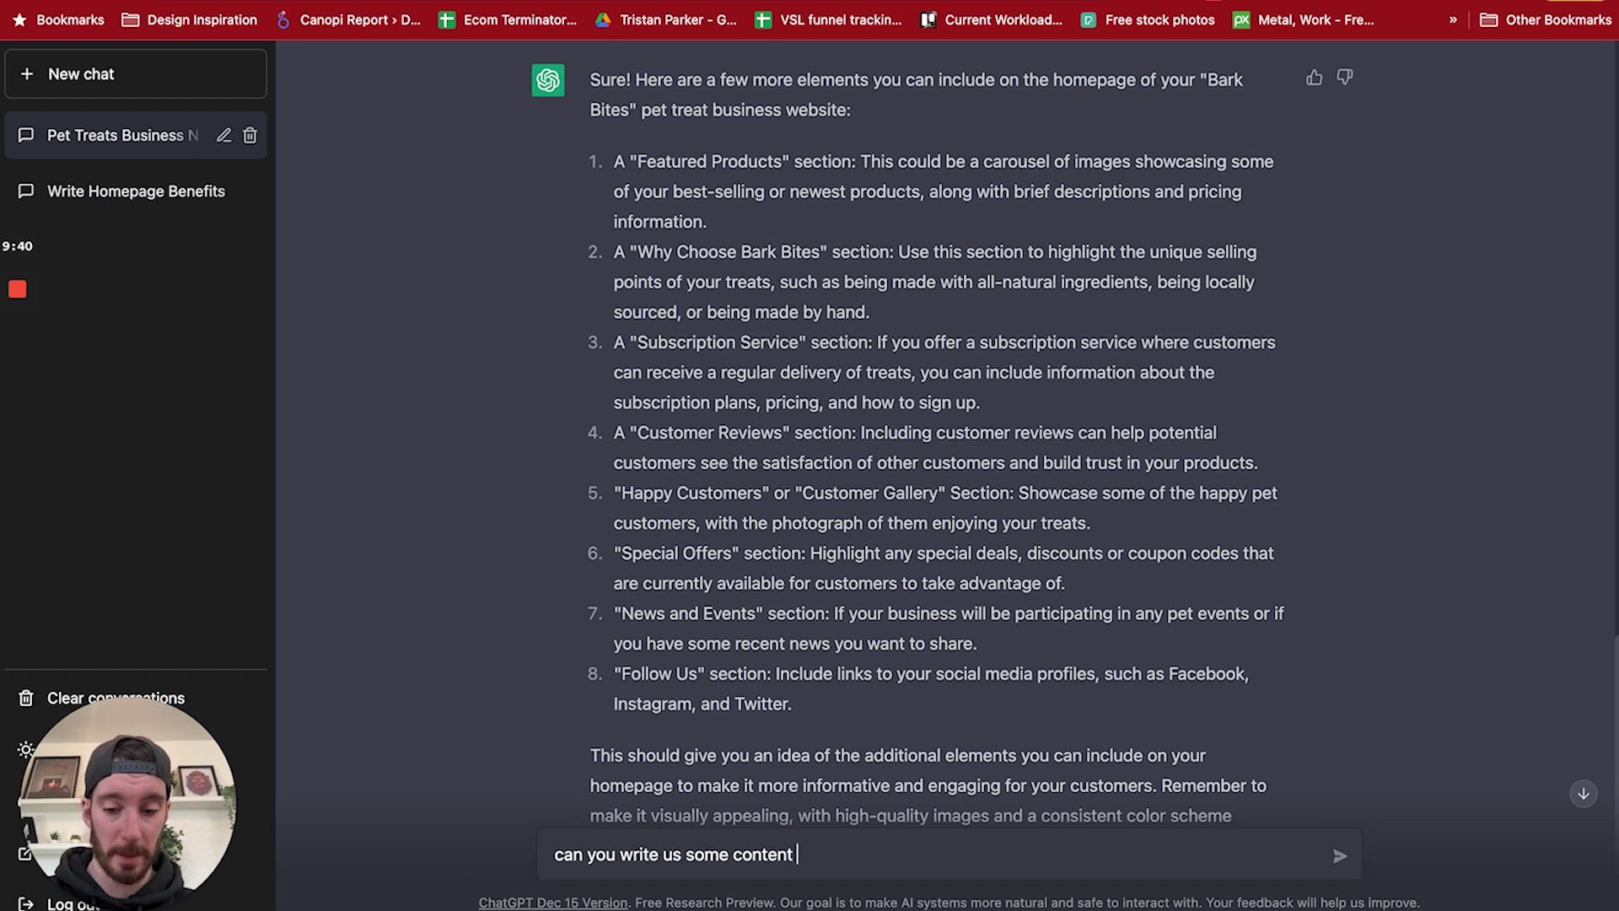
pyautogui.write('for the fe')
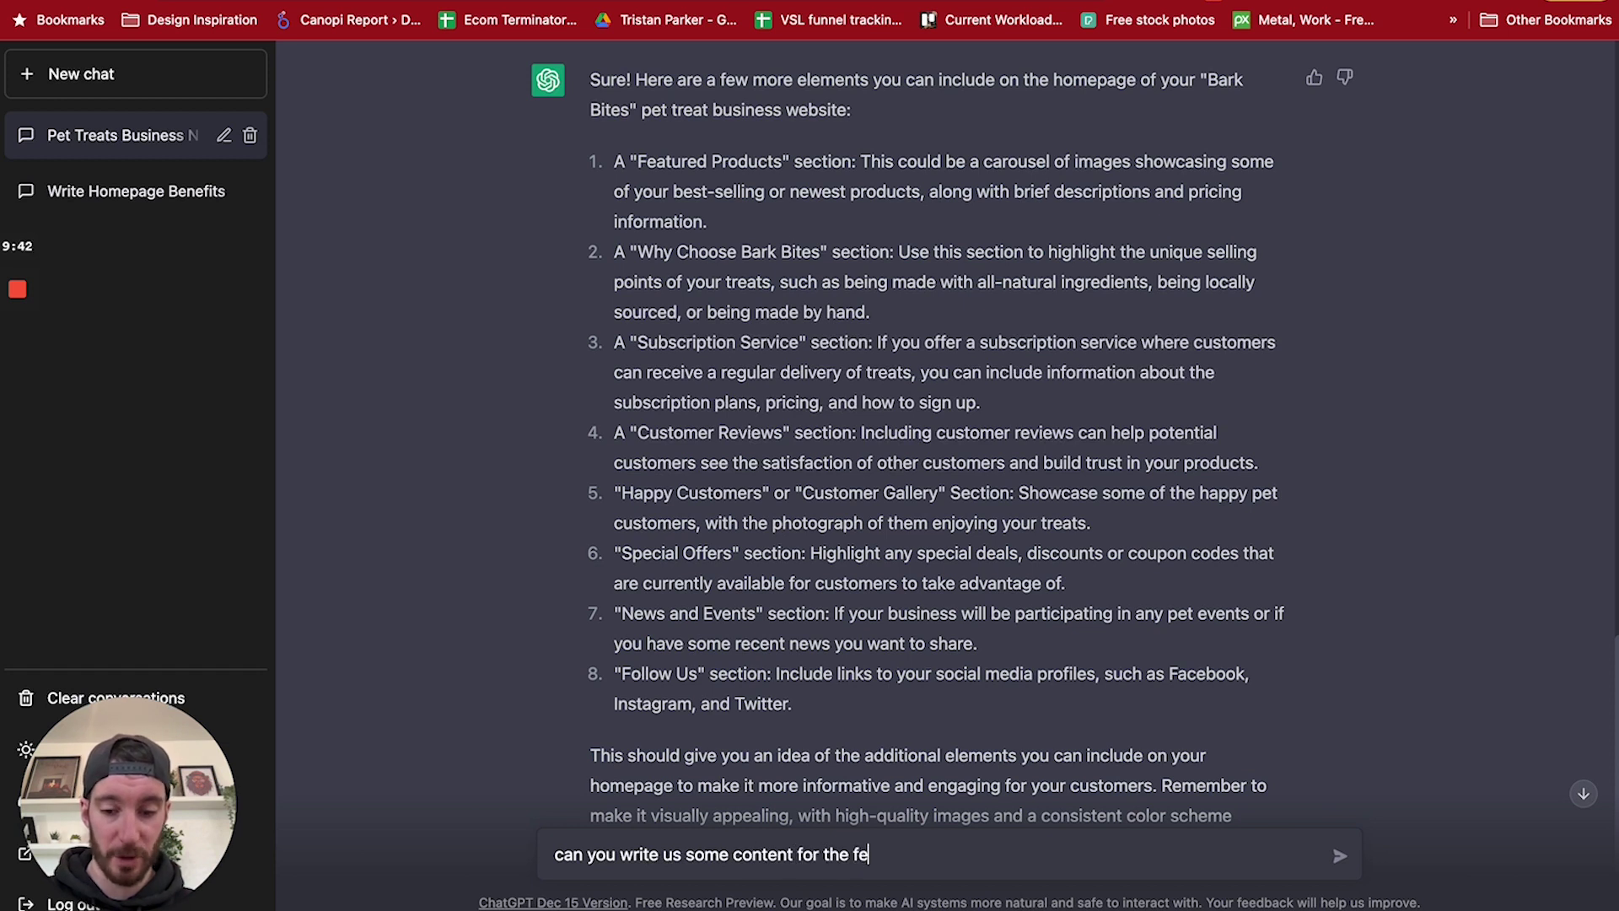
pyautogui.write('atured products seco')
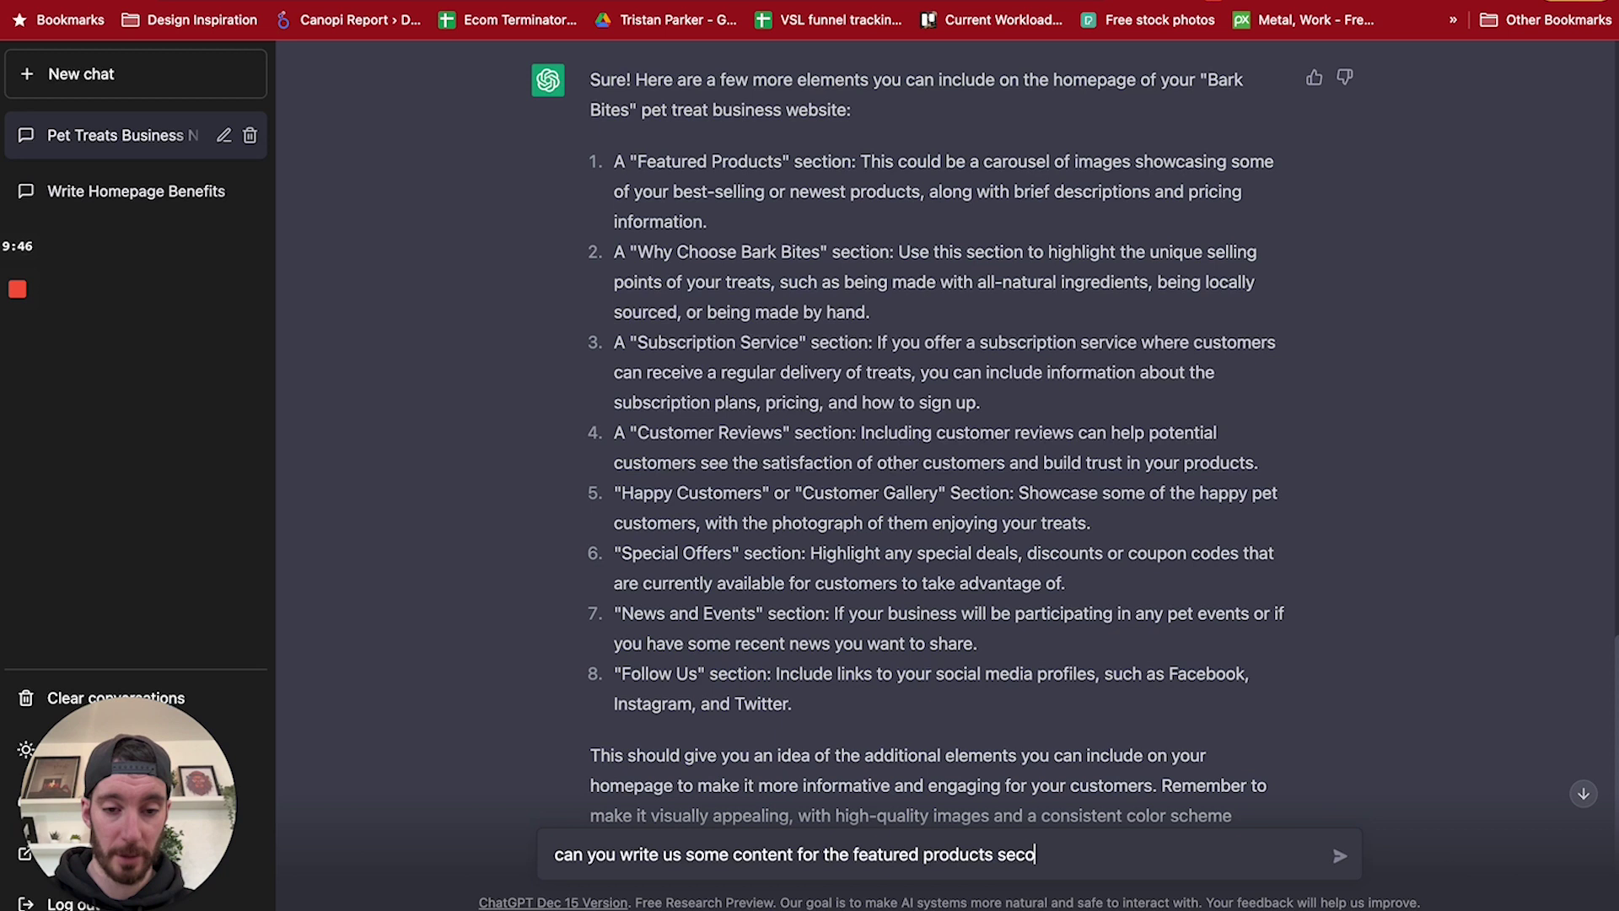
# Send the request for Featured Products section content on the homepage.
pyautogui.press('BackSpace')
pyautogui.write('tion on our homepage')
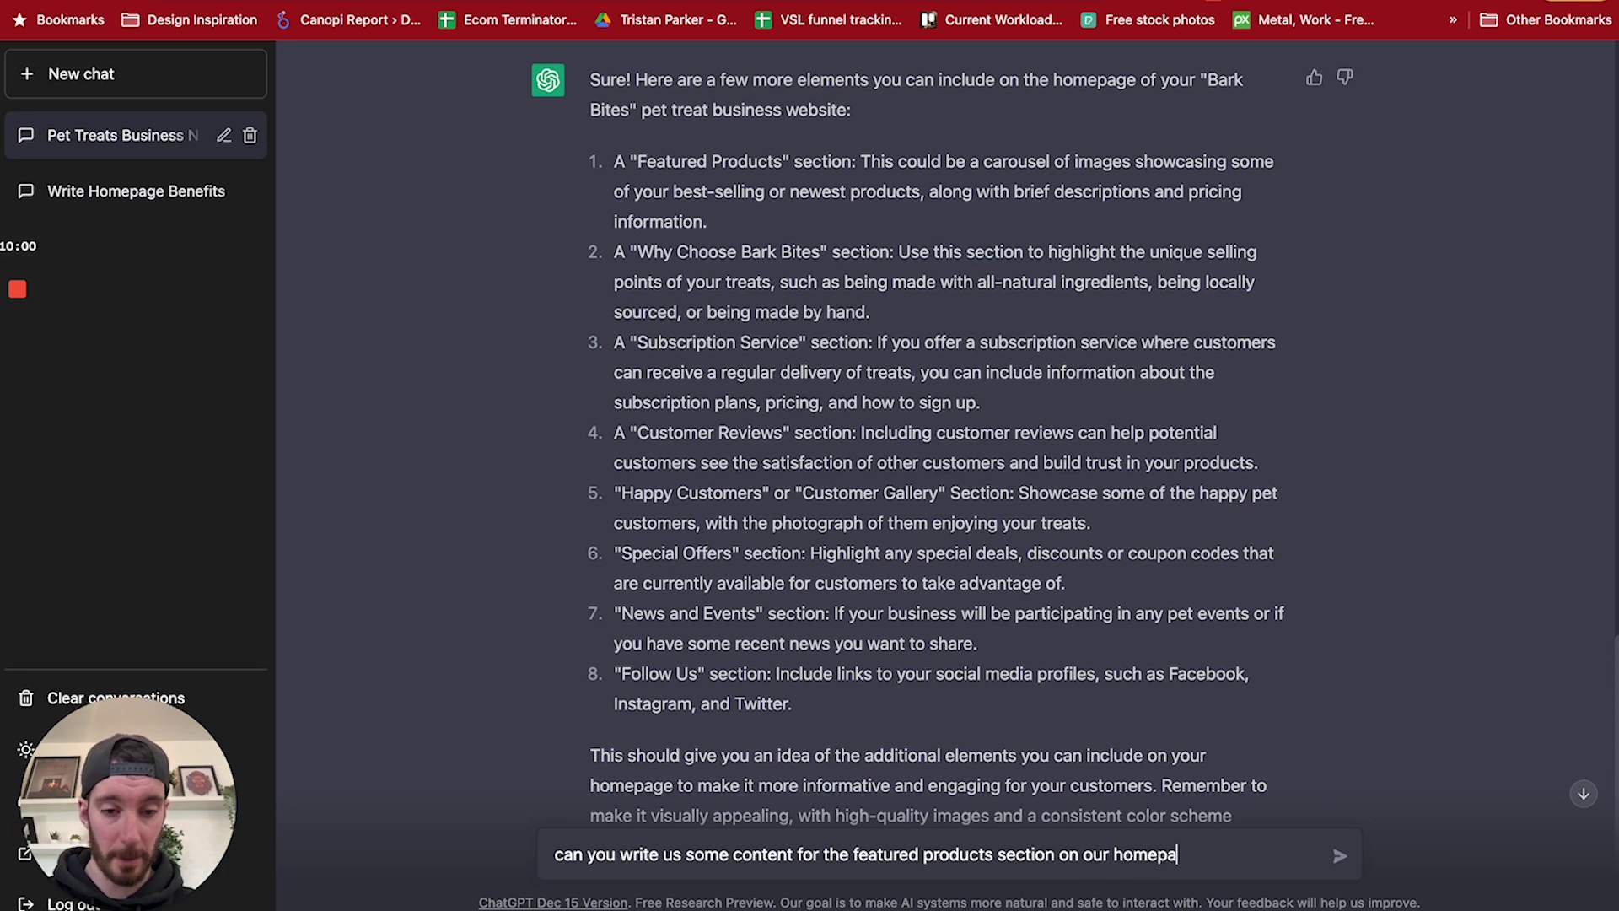
pyautogui.press('Return')
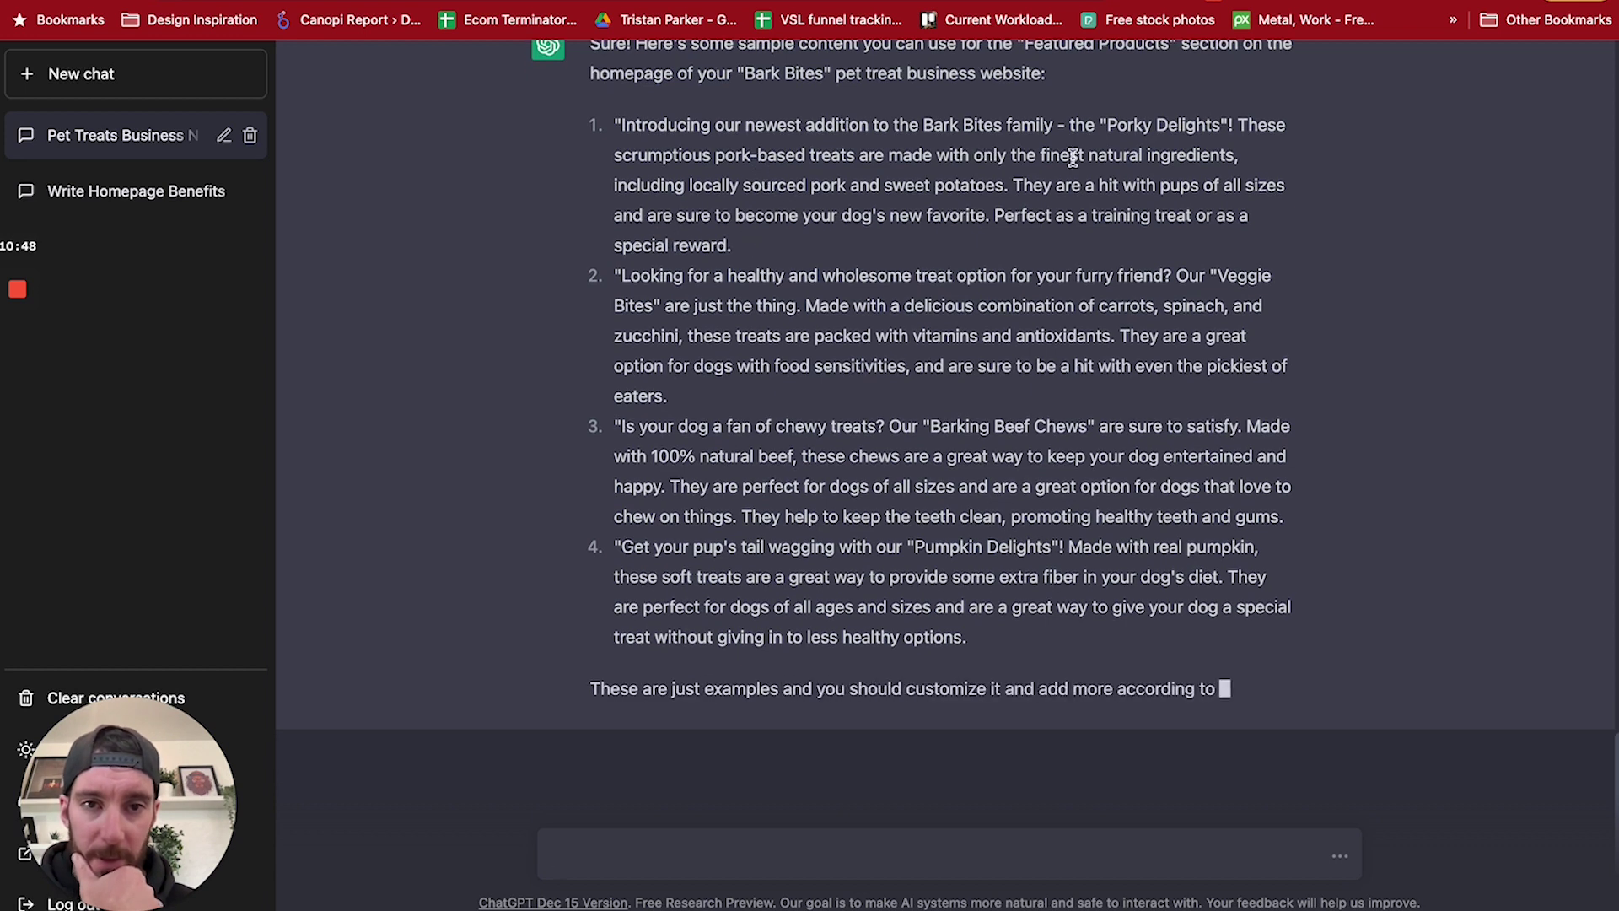
# Review the four sample treat descriptions, from Porky Delights to Pumpkin Delights.
pyautogui.moveTo(1228, 94); pyautogui.dragTo(1097, 94)
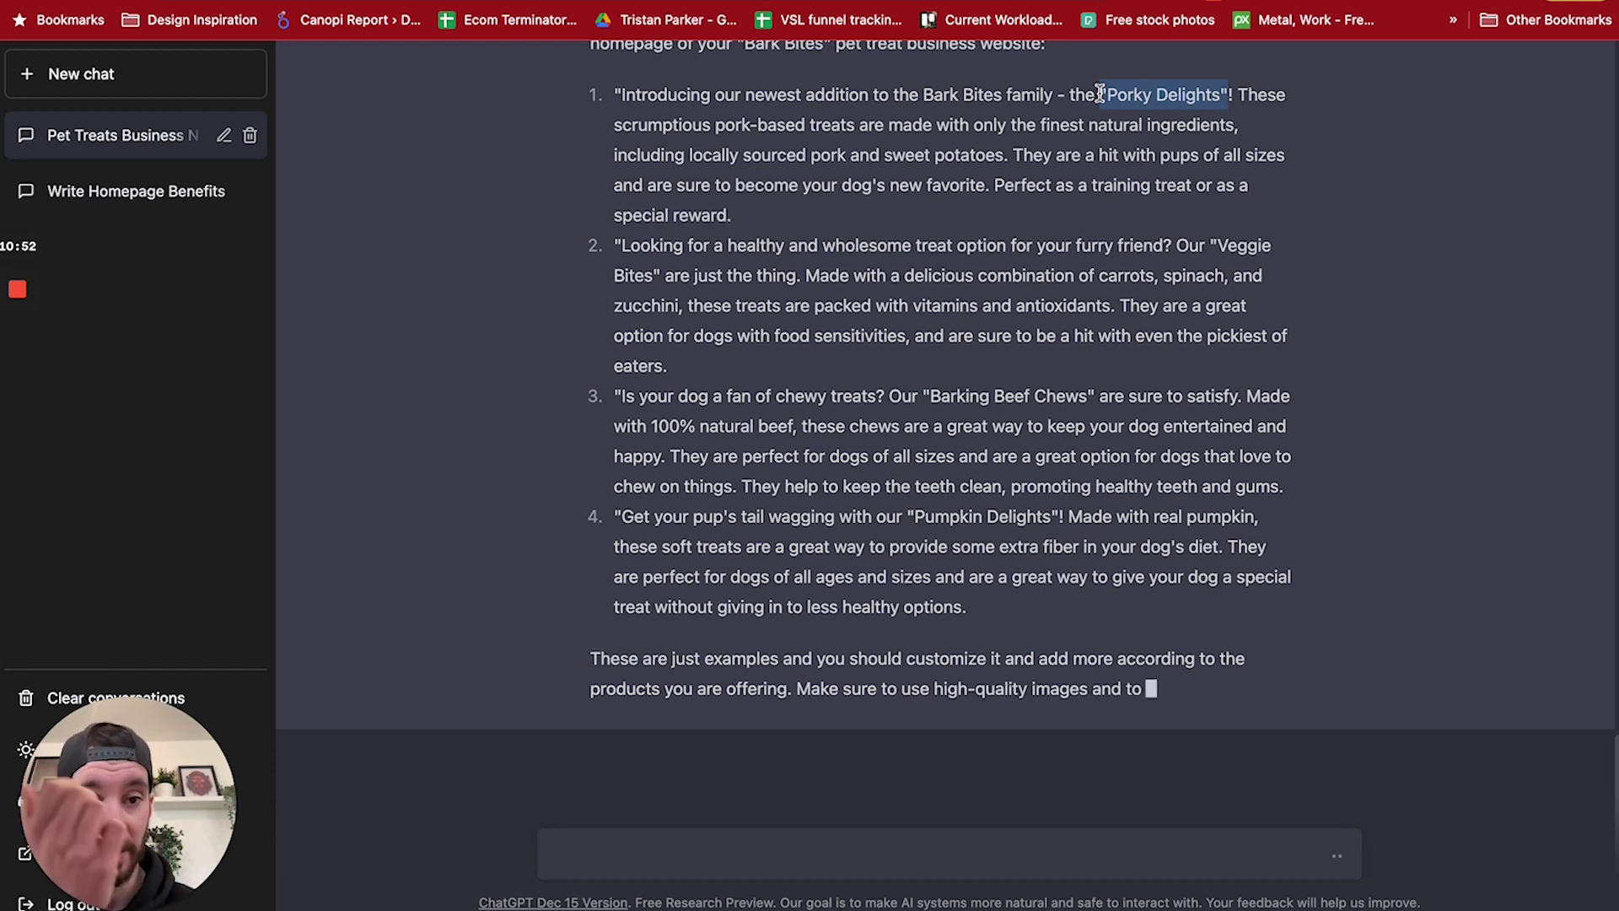
pyautogui.click(1260, 120)
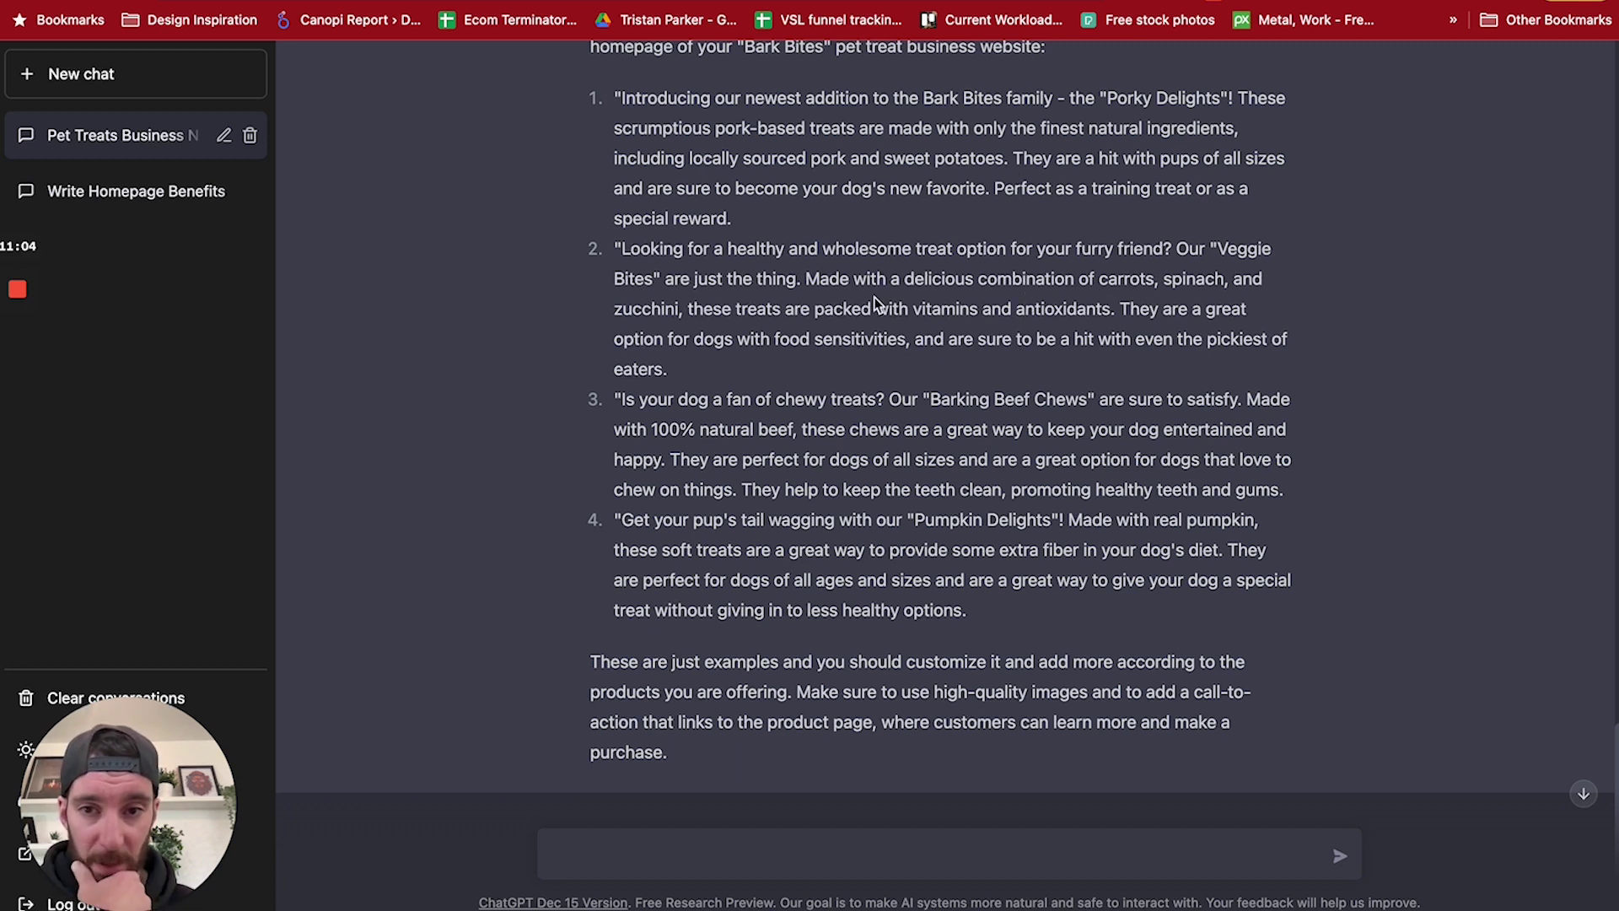
pyautogui.scroll(10, 710, 424)
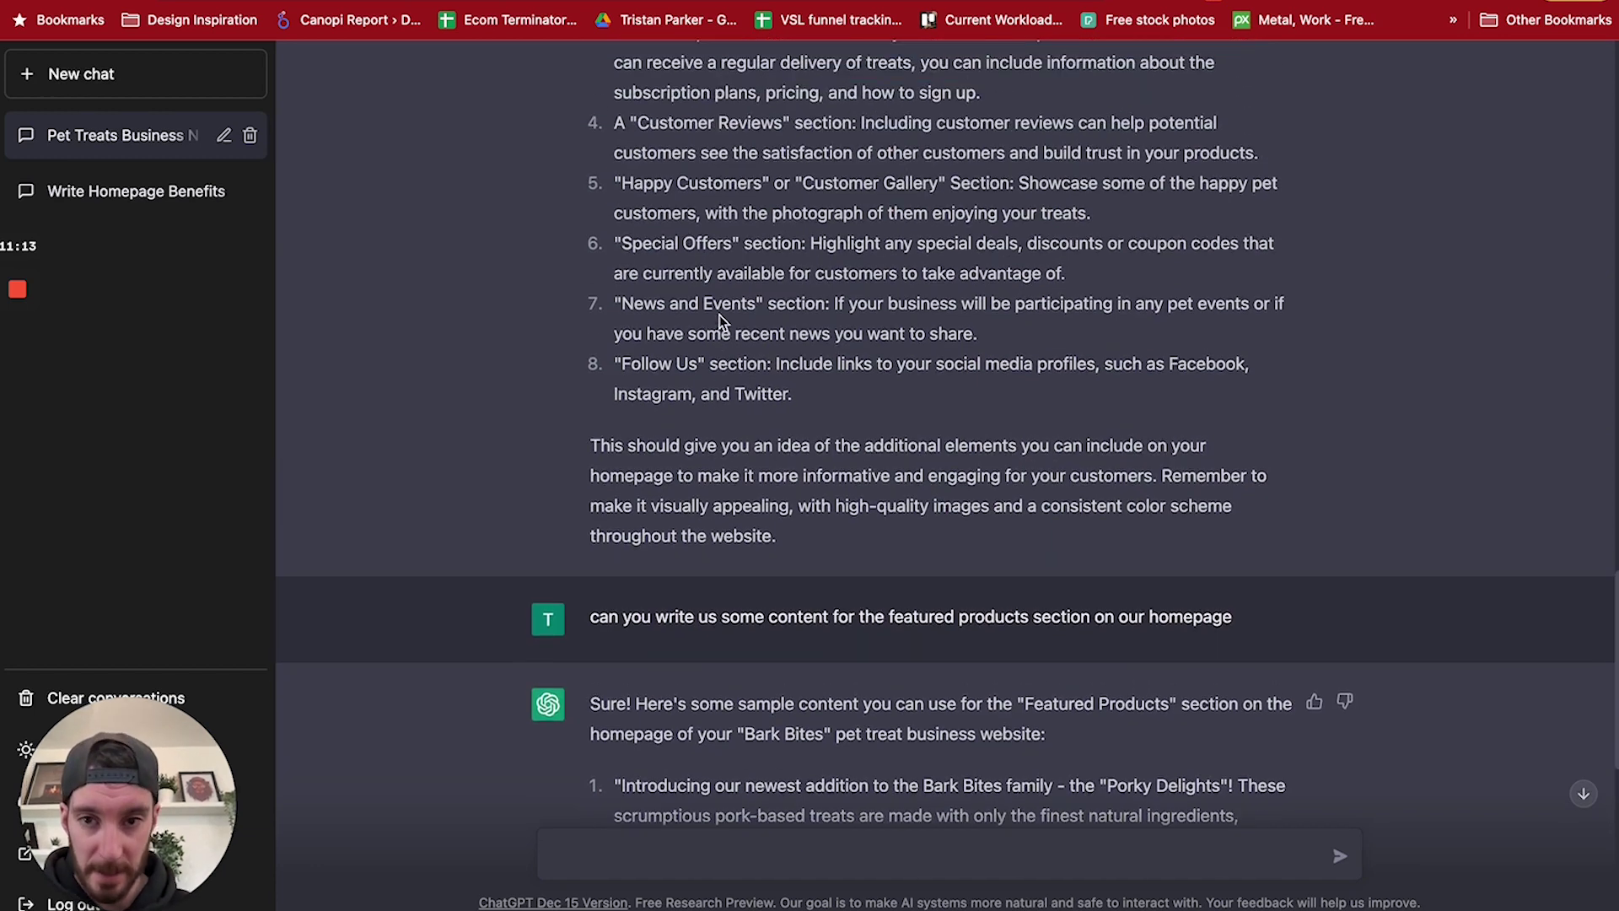
pyautogui.scroll(-7, 721, 321)
pyautogui.scroll(-3, 722, 323)
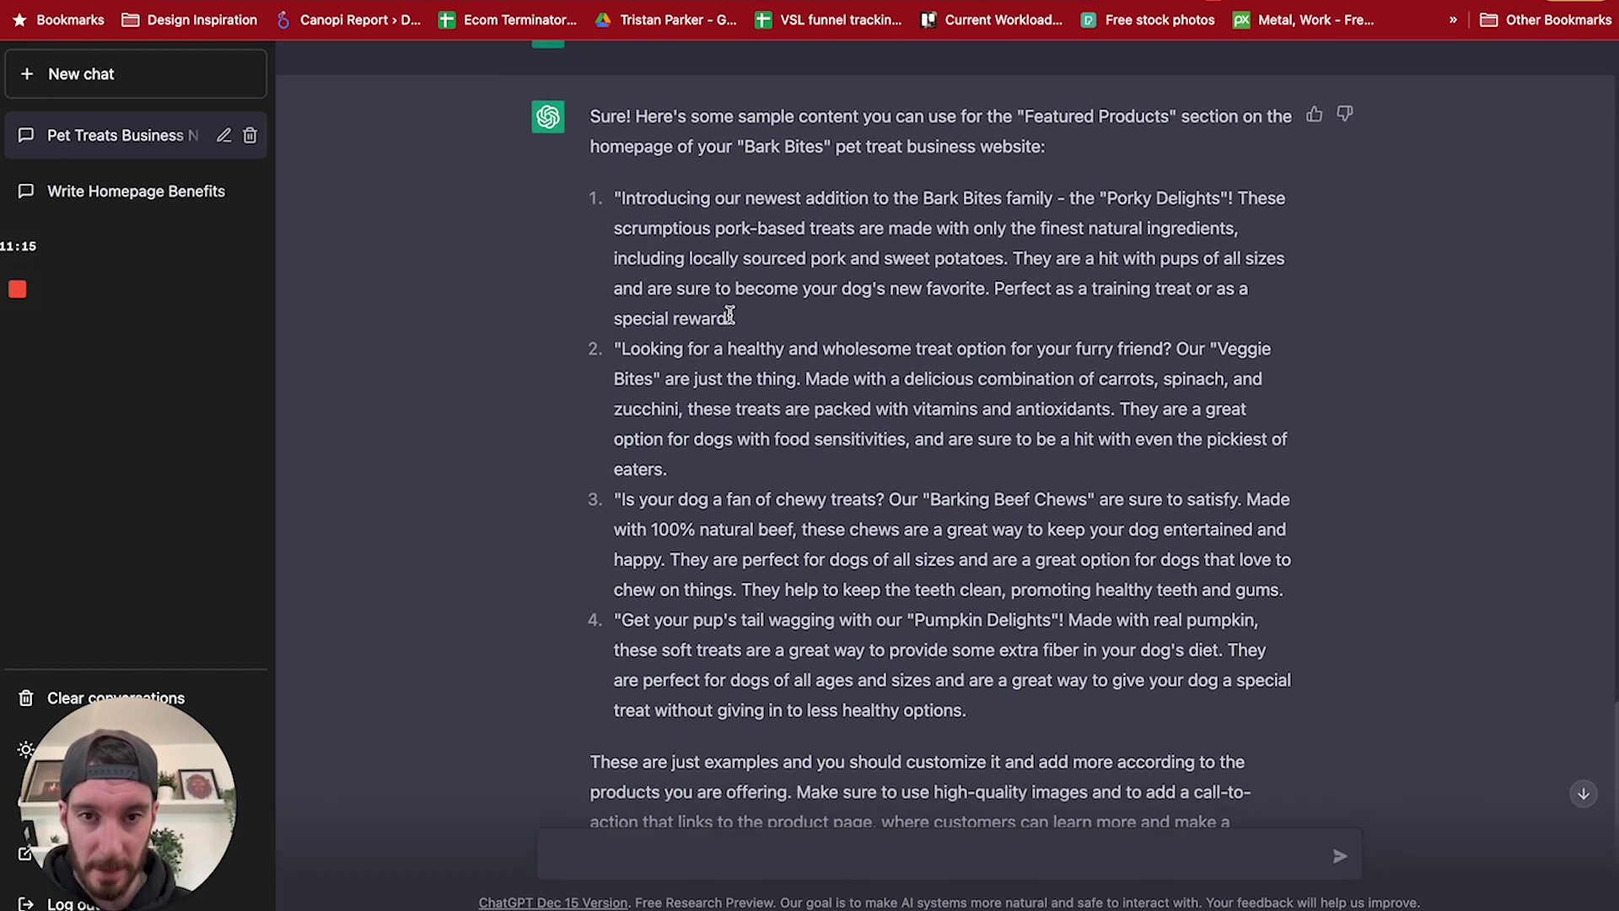
pyautogui.scroll(-2, 756, 324)
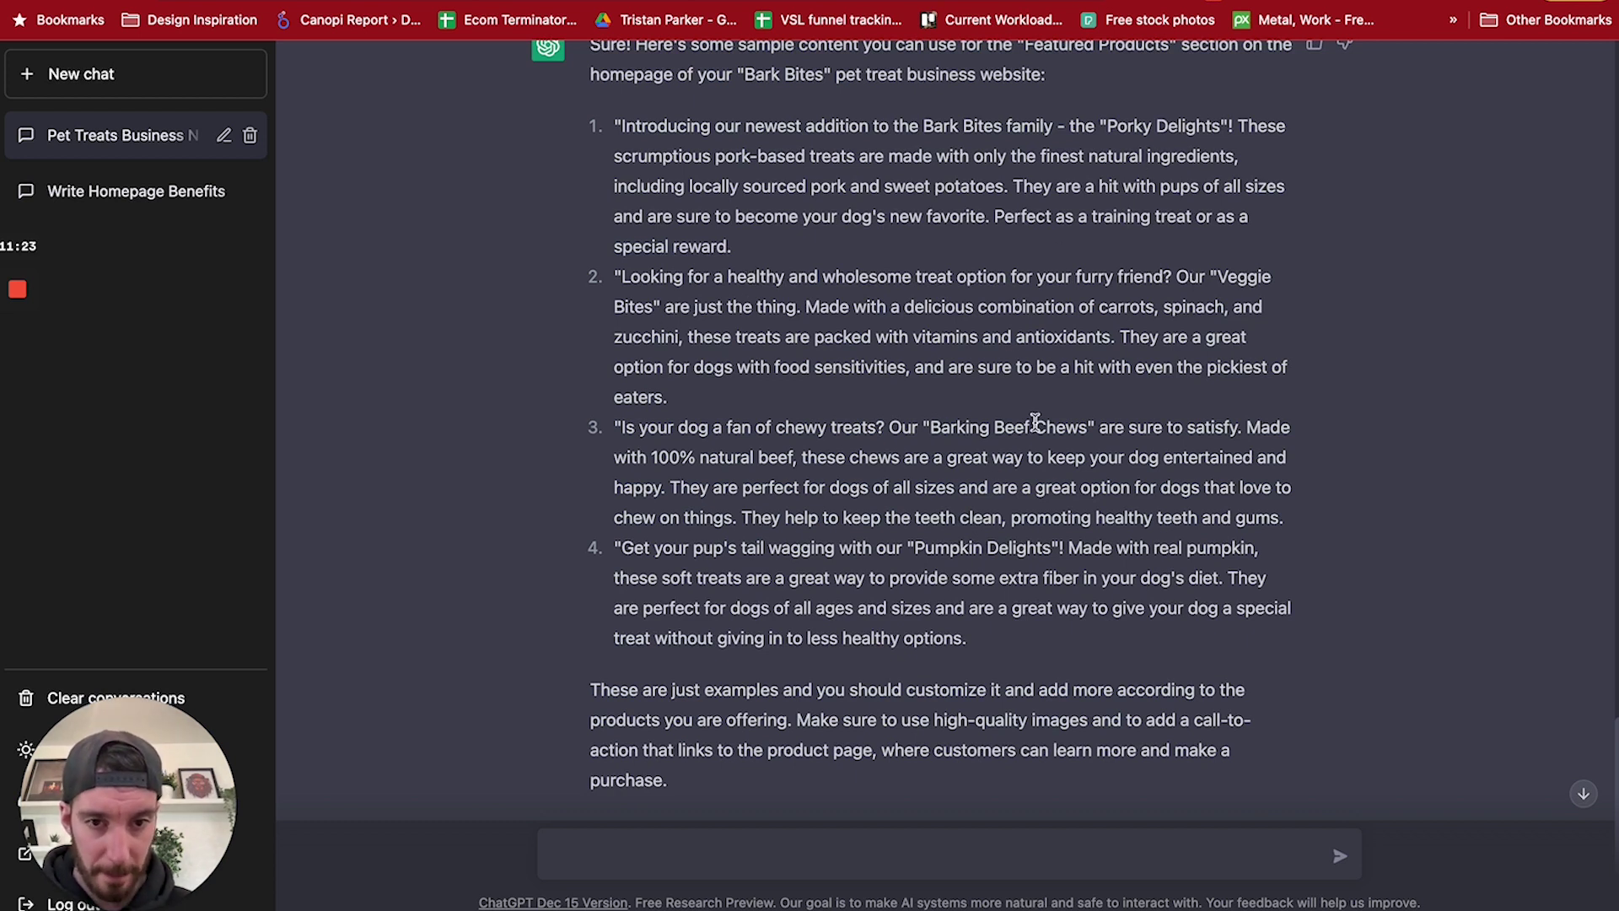
pyautogui.scroll(-2, 776, 467)
pyautogui.scroll(15, 776, 467)
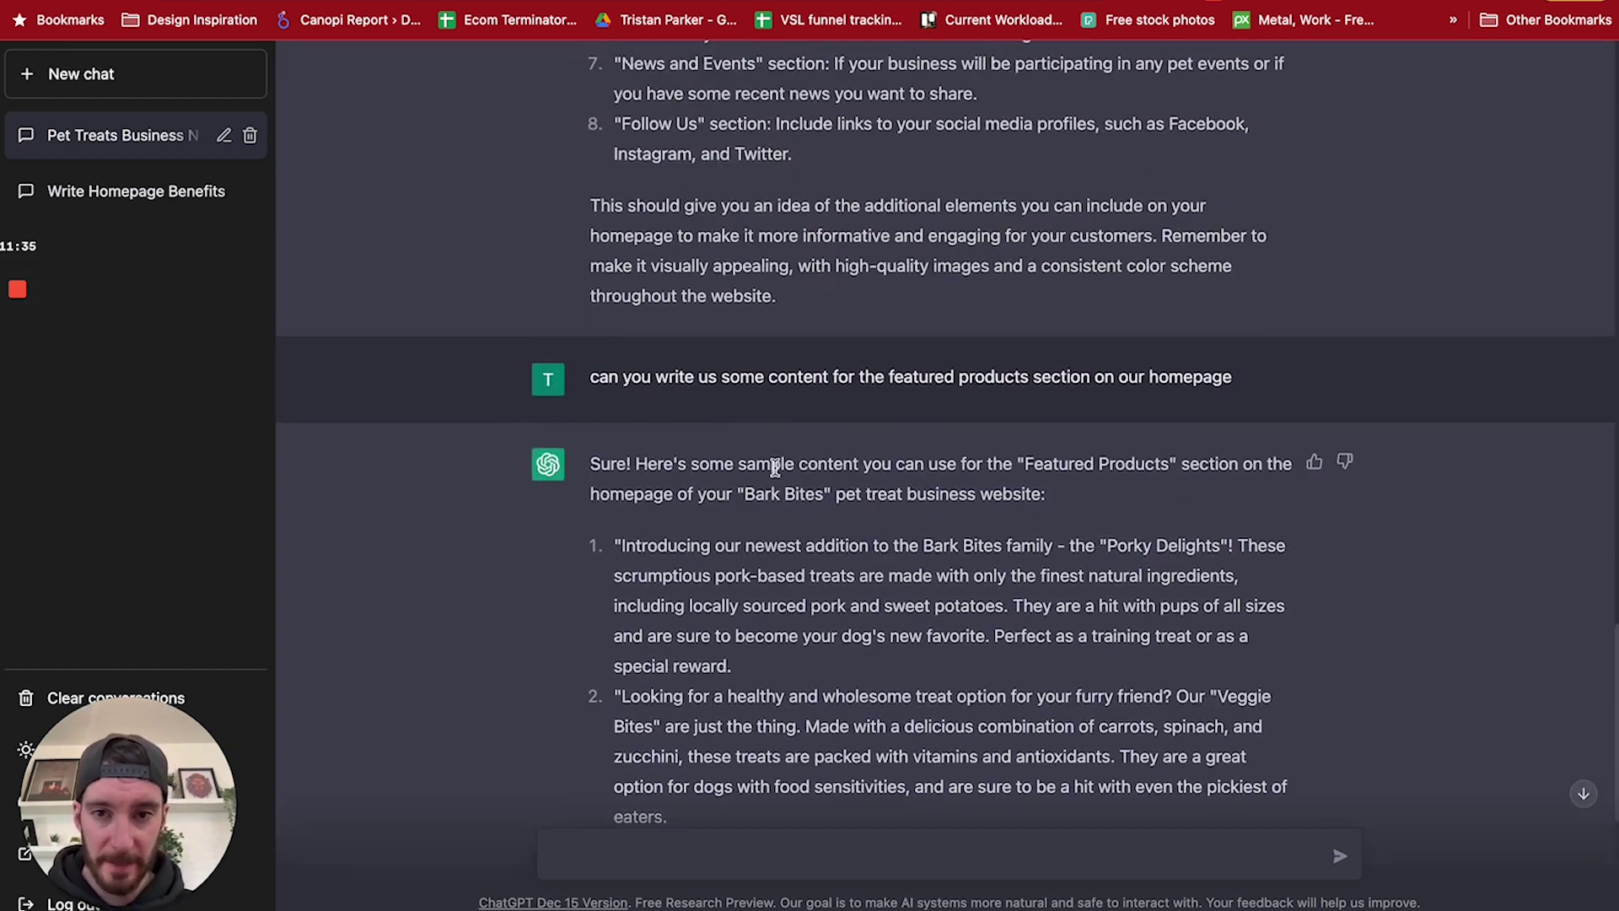
pyautogui.scroll(2, 776, 467)
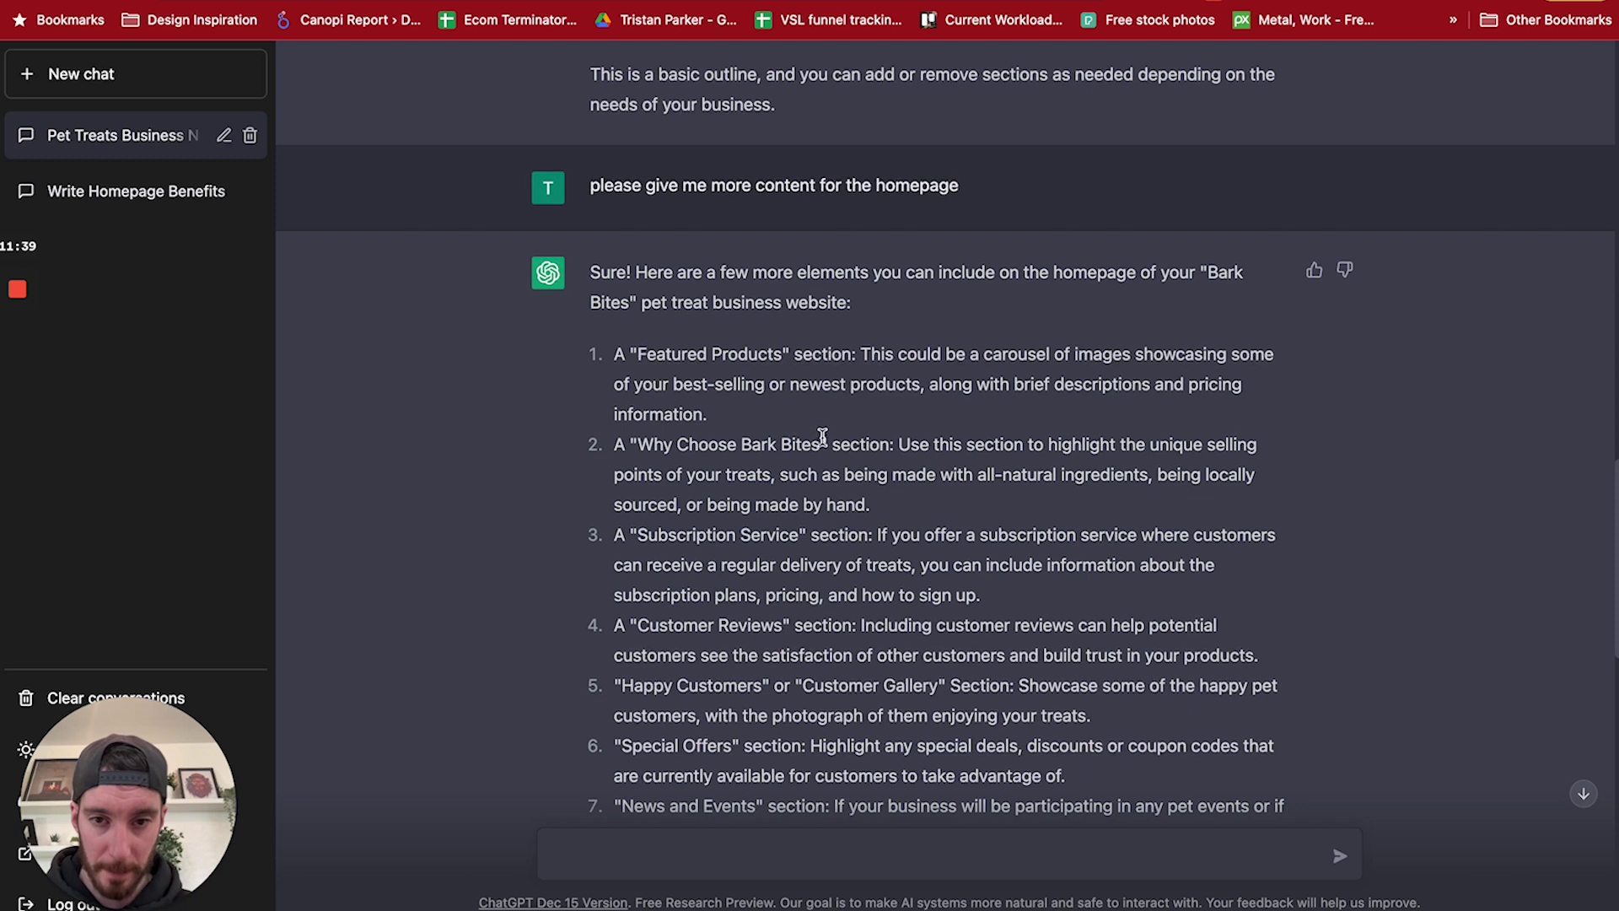
# Ask ChatGPT to write content for Why Choose Bark Bites to go on the homepage.
pyautogui.press('Return')
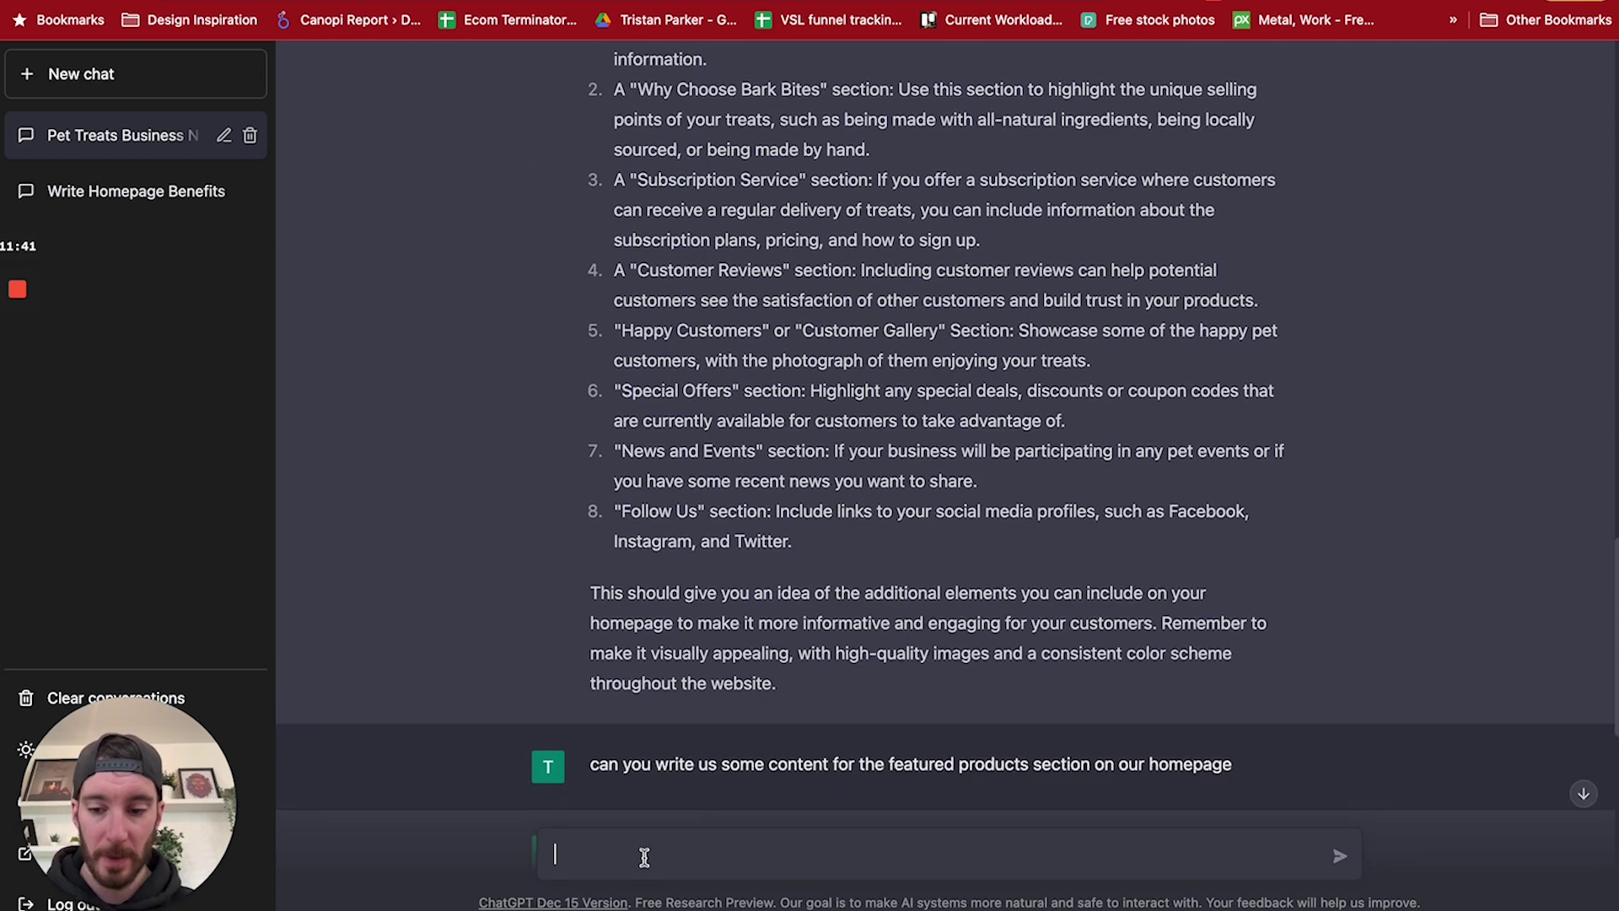
pyautogui.scroll(5, 697, 573)
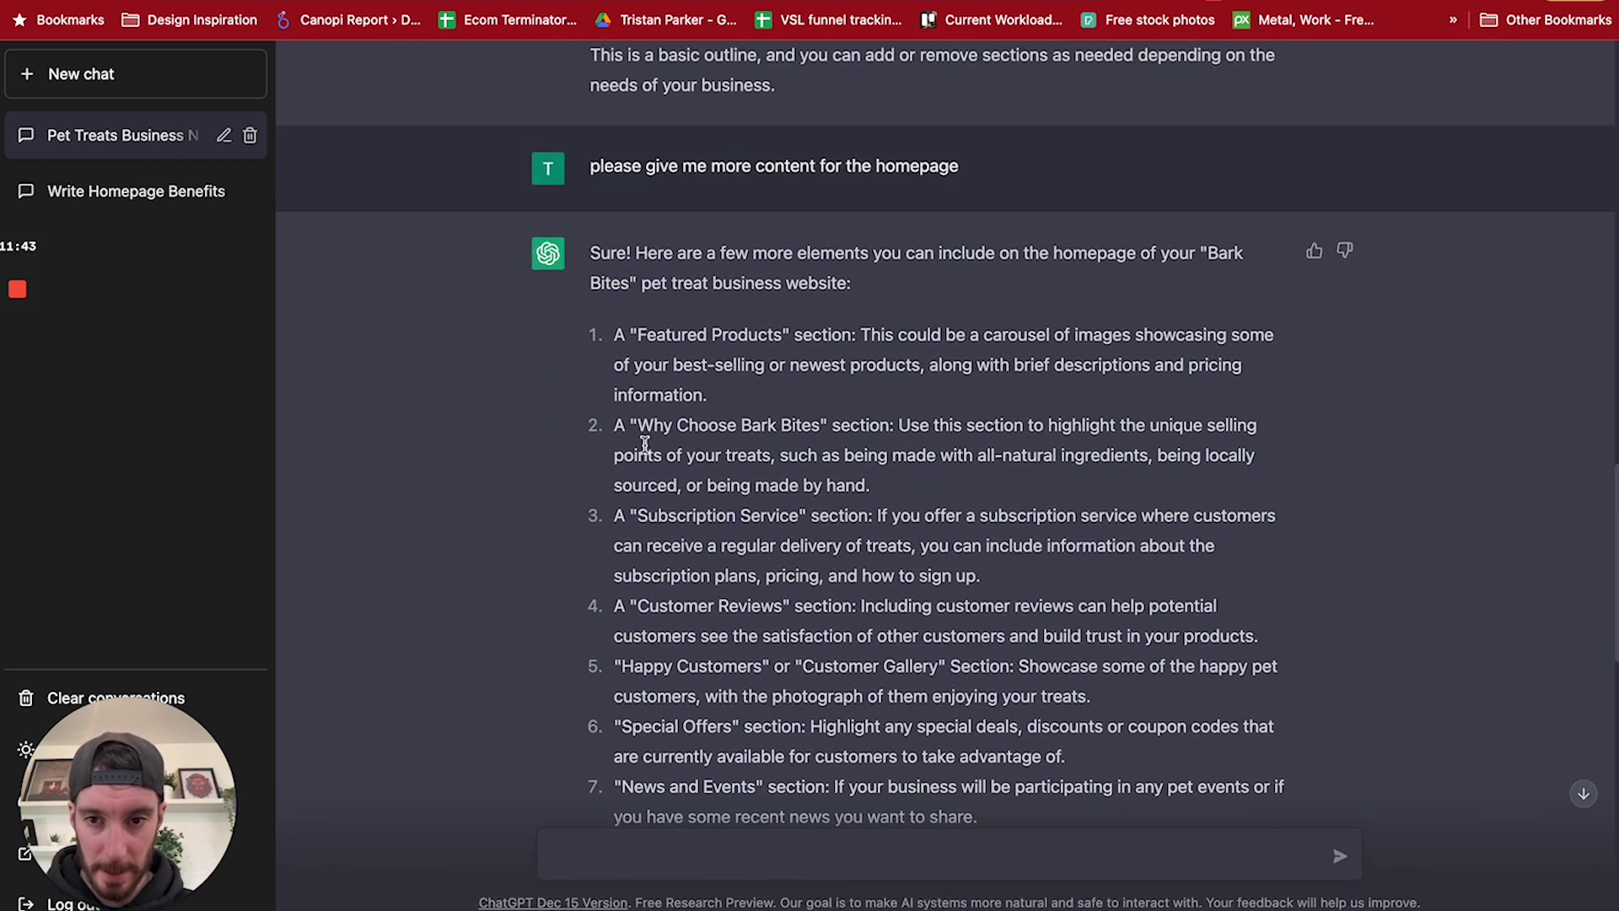
pyautogui.click(615, 851)
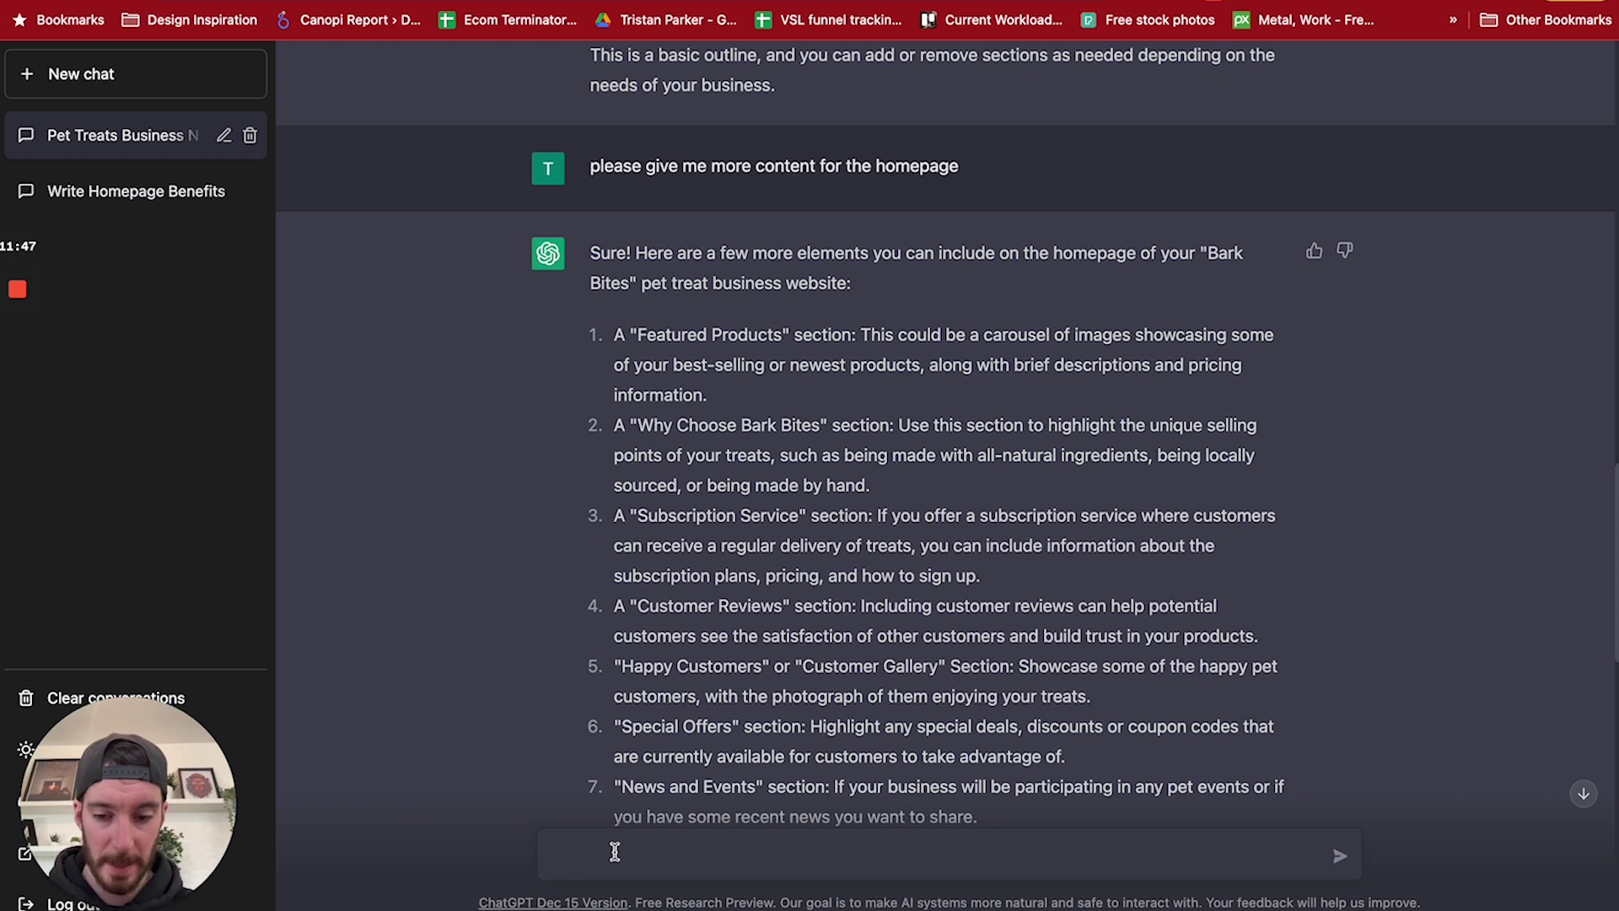
pyautogui.write('wr')
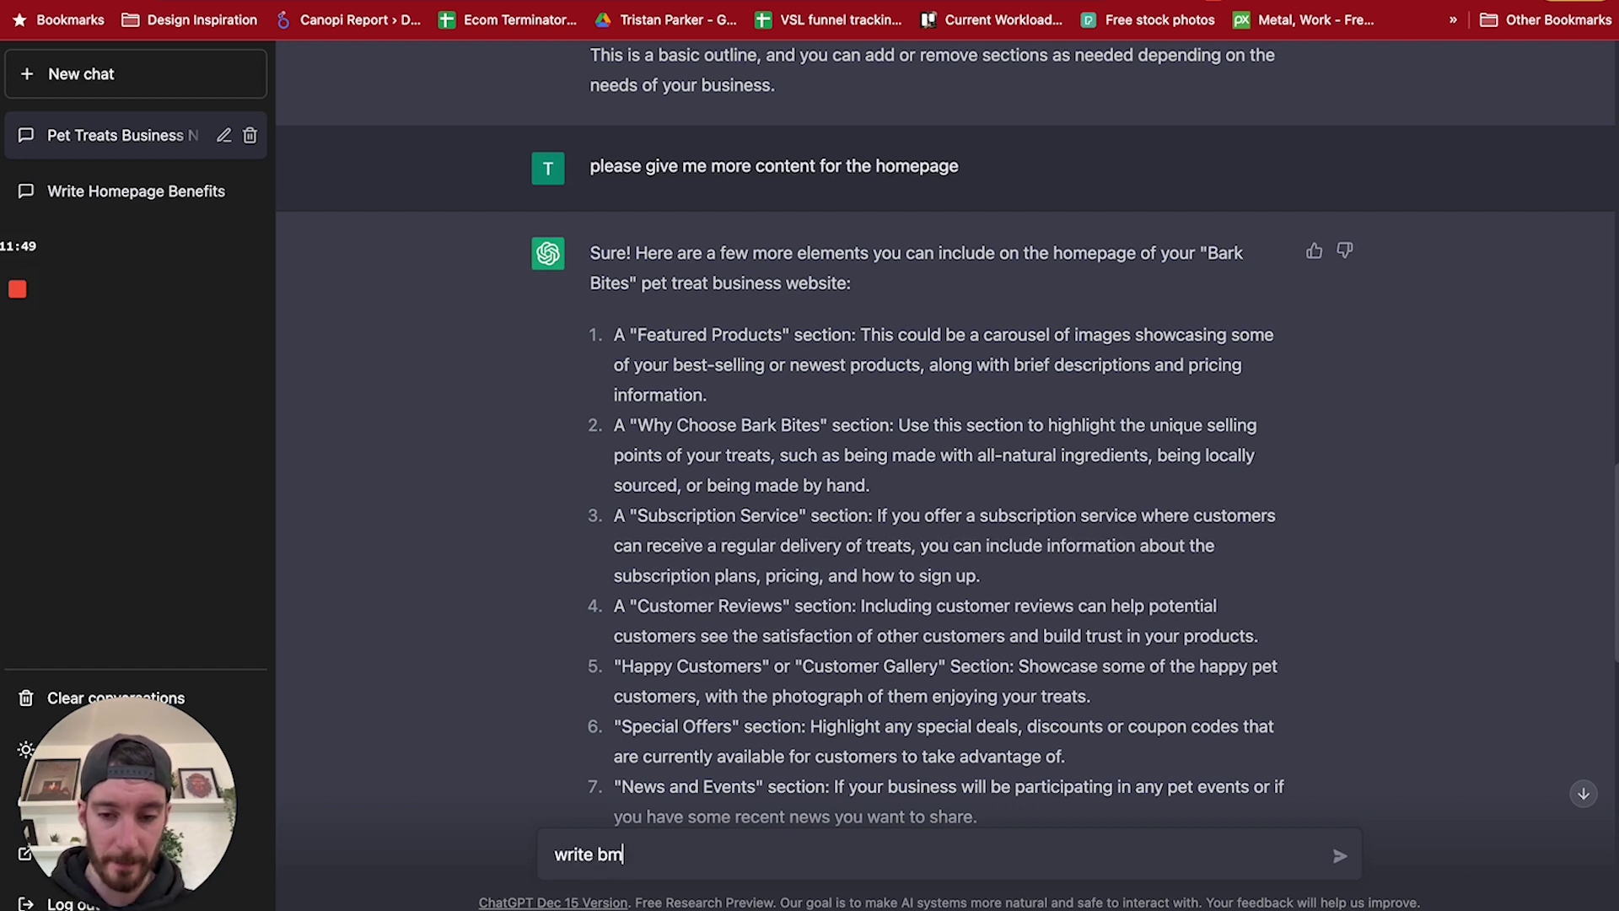
pyautogui.write('ite me some content')
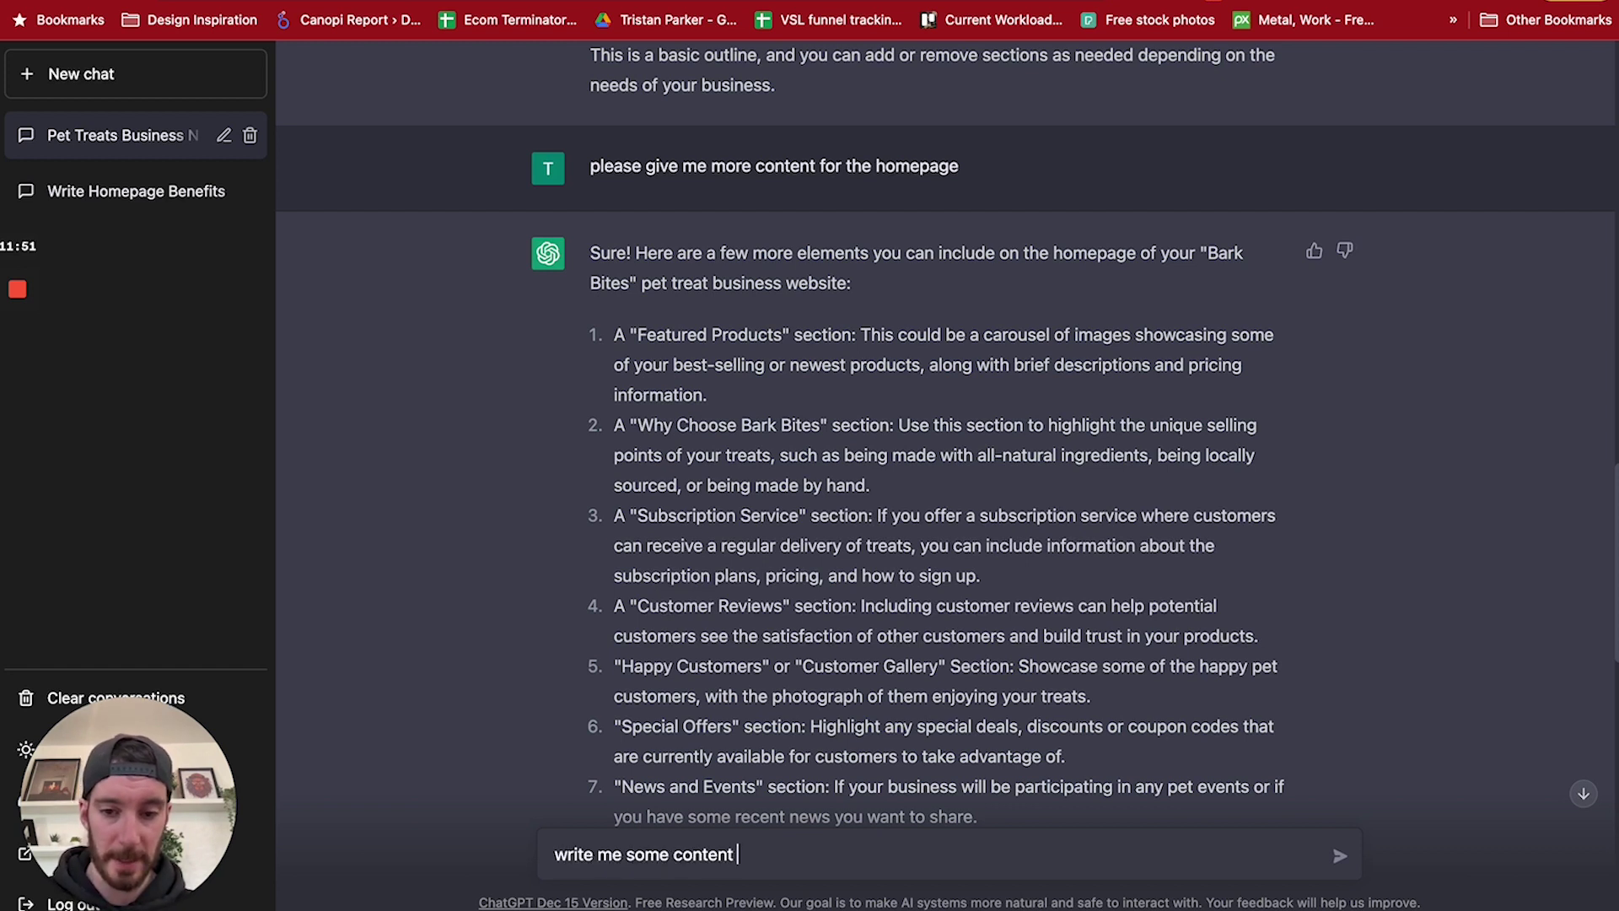
pyautogui.write(' for')
pyautogui.write('Why Choose Bark Bites to')
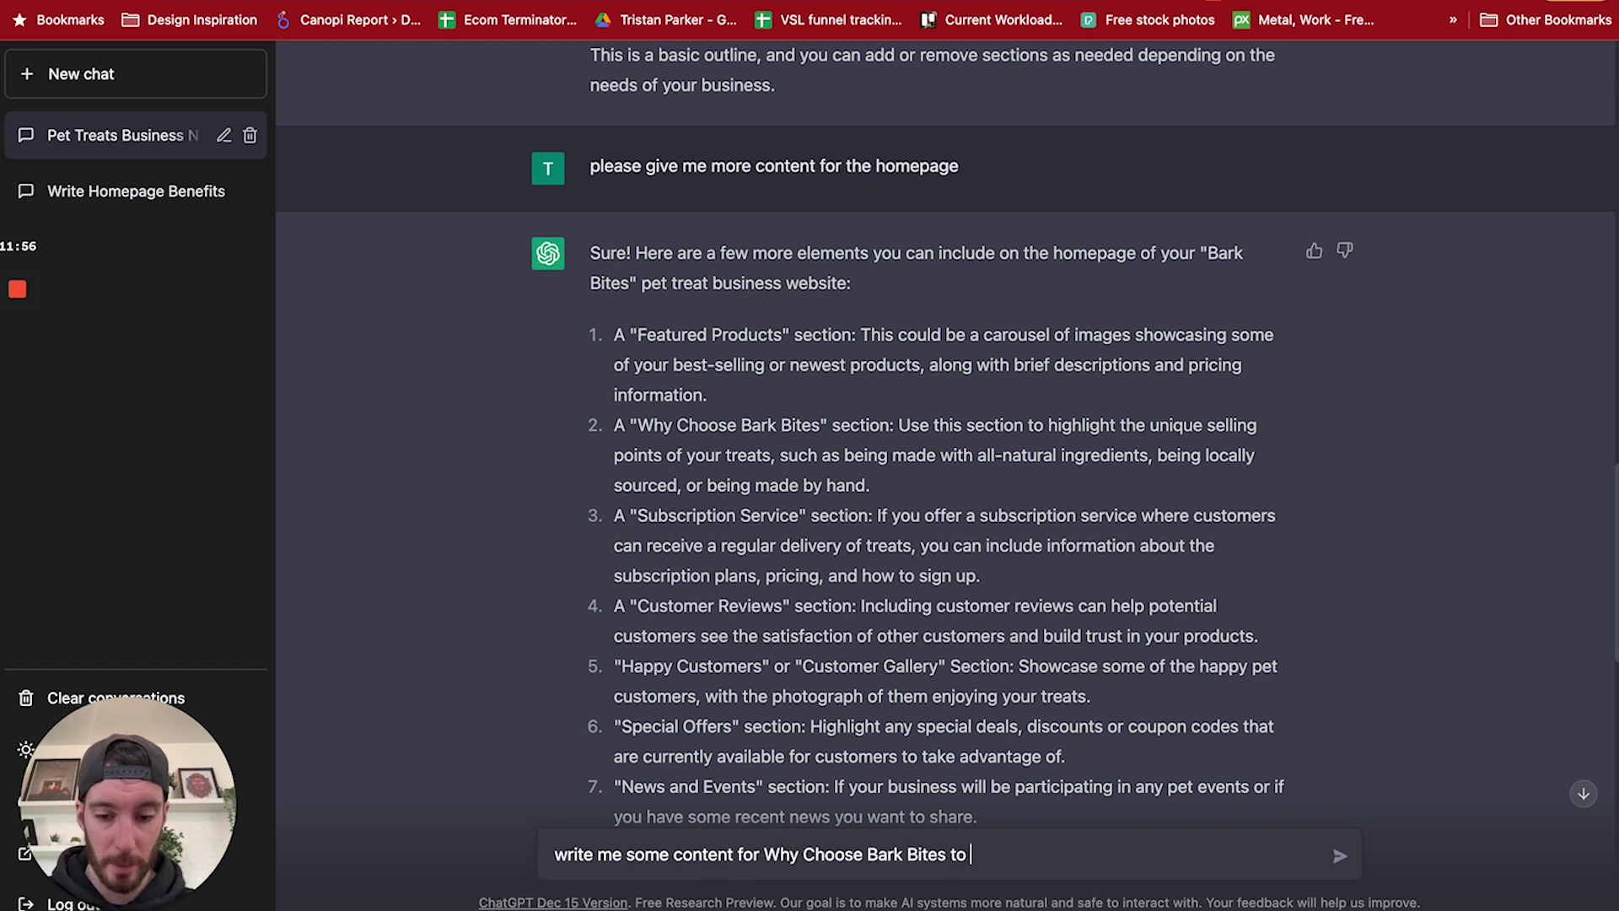
pyautogui.write(' go on the homepage')
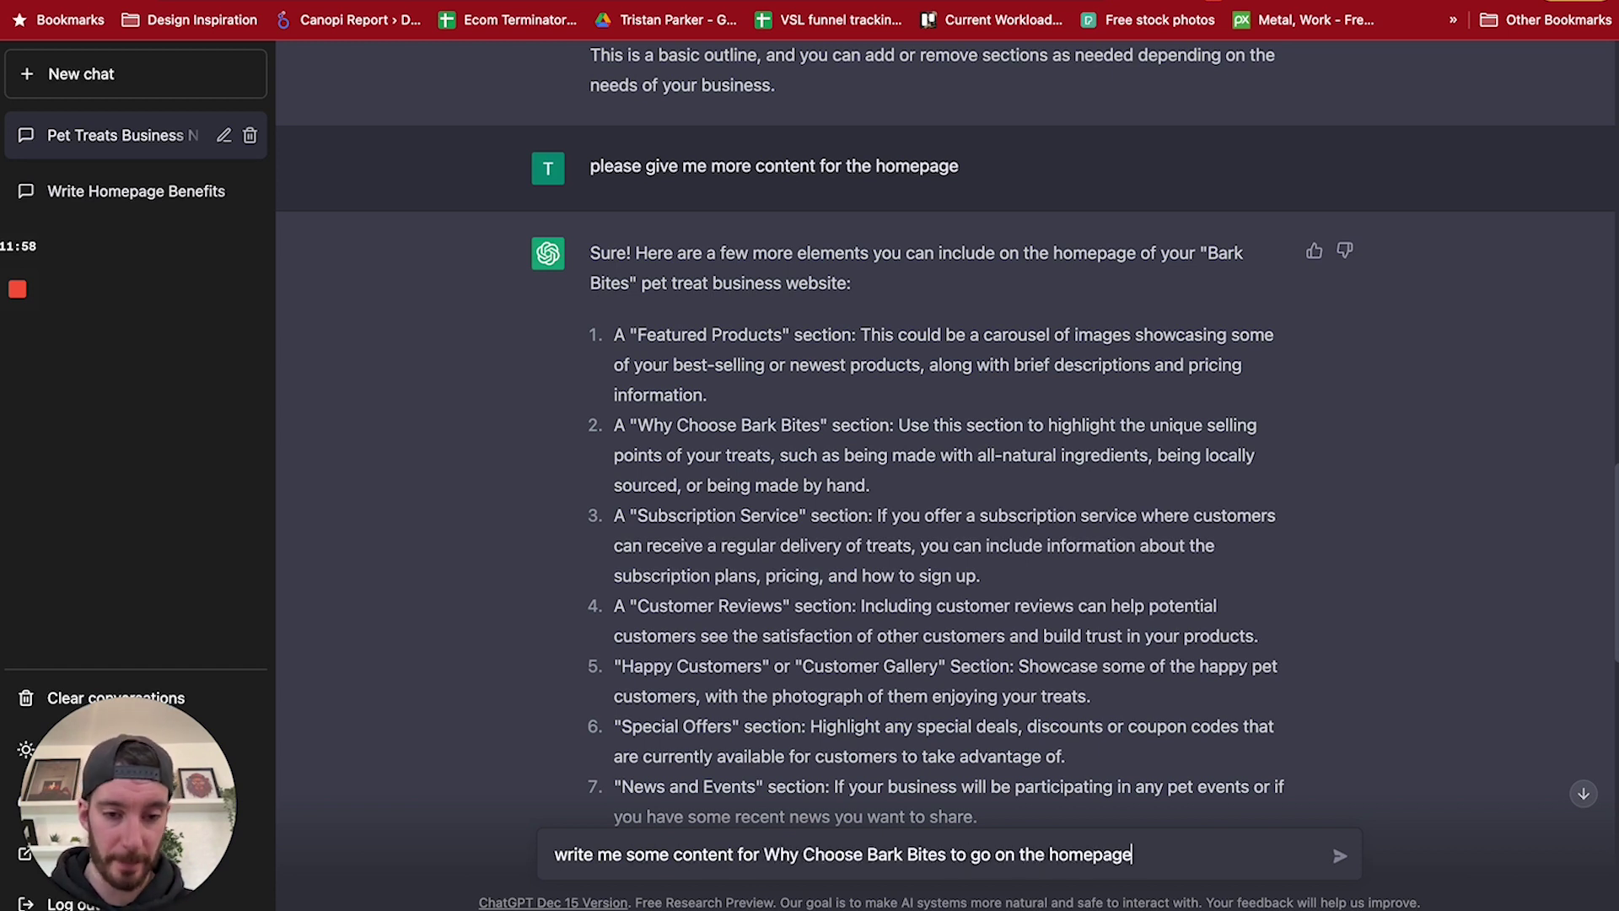
pyautogui.press('Return')
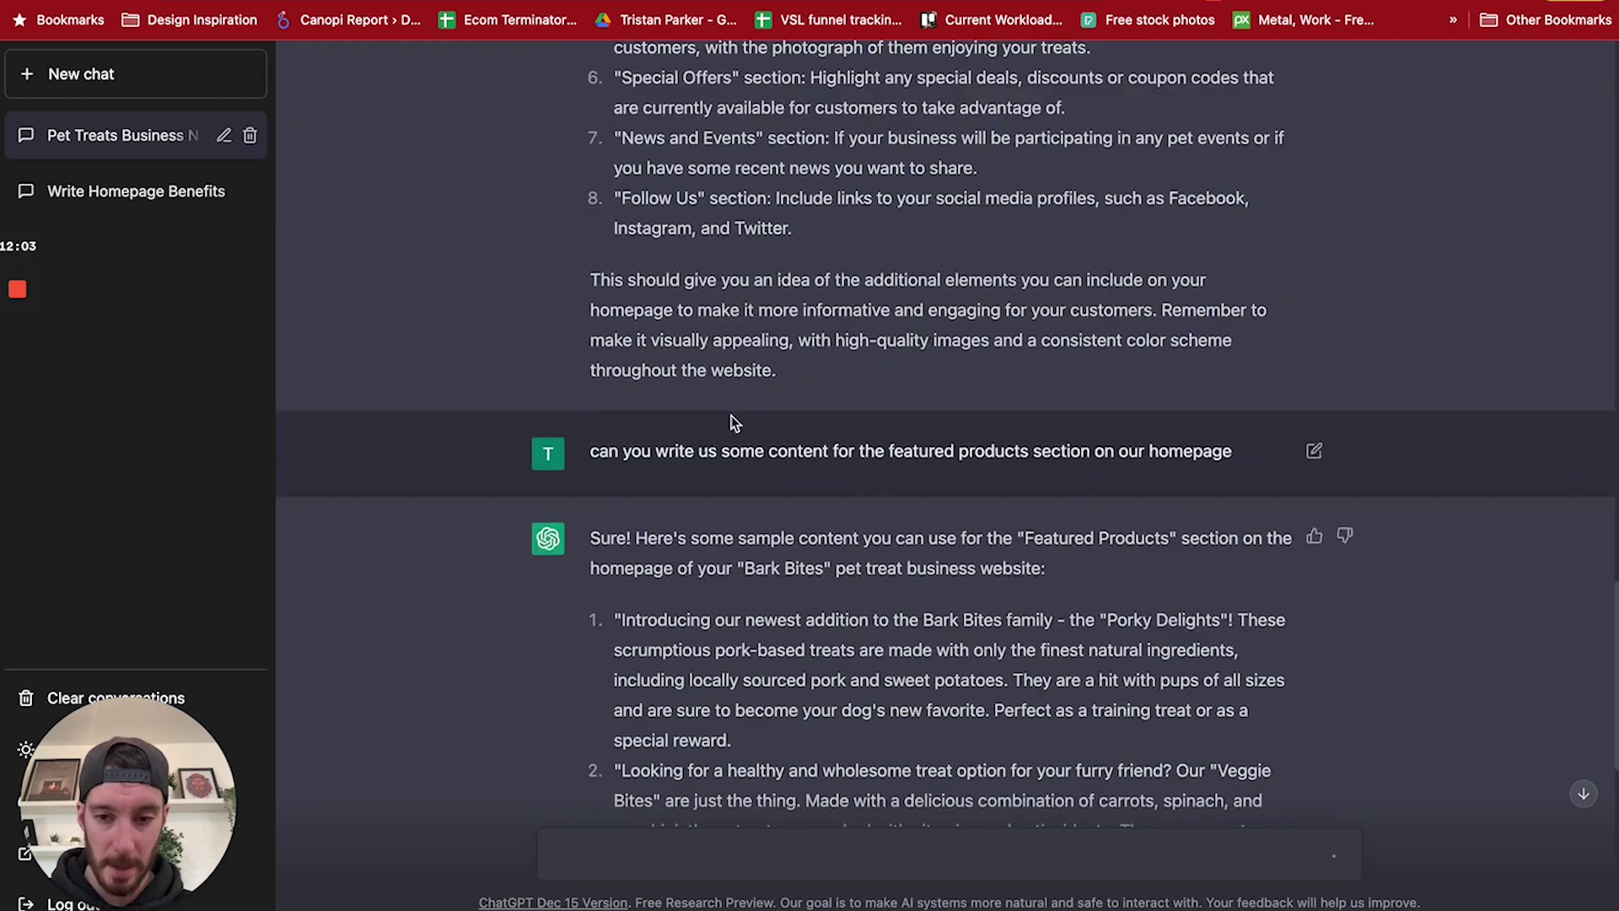
pyautogui.scroll(3, 693, 371)
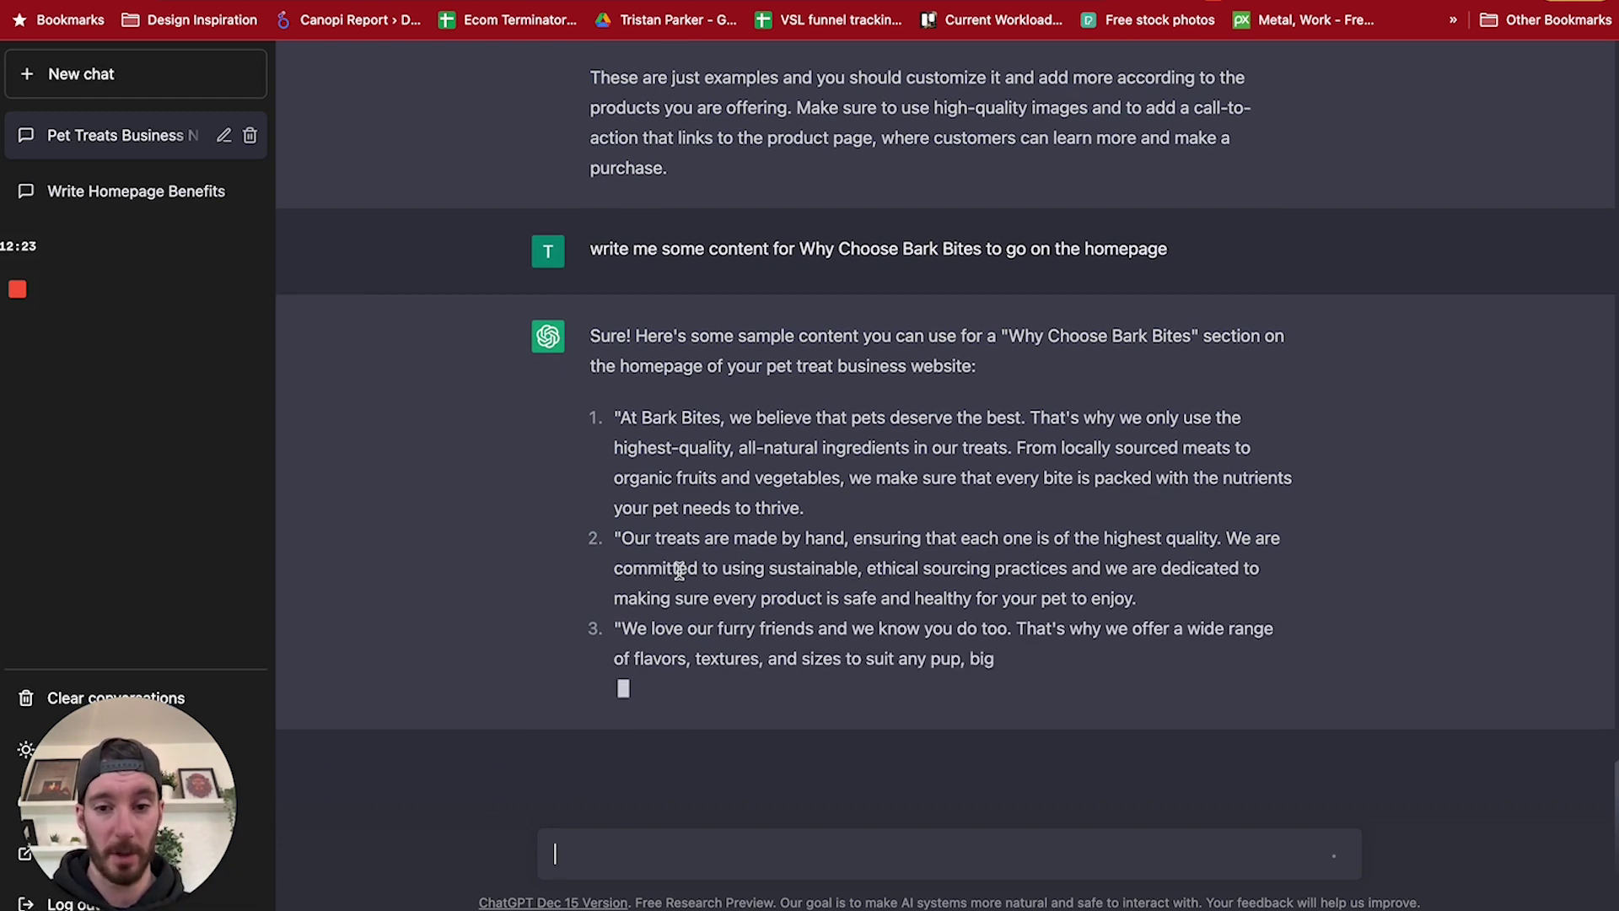
# Revisit the homepage ideas, highlighting Subscription Service, then read the five-point Why Choose Bark Bites copy.
pyautogui.scroll(15, 680, 570)
pyautogui.scroll(10, 679, 570)
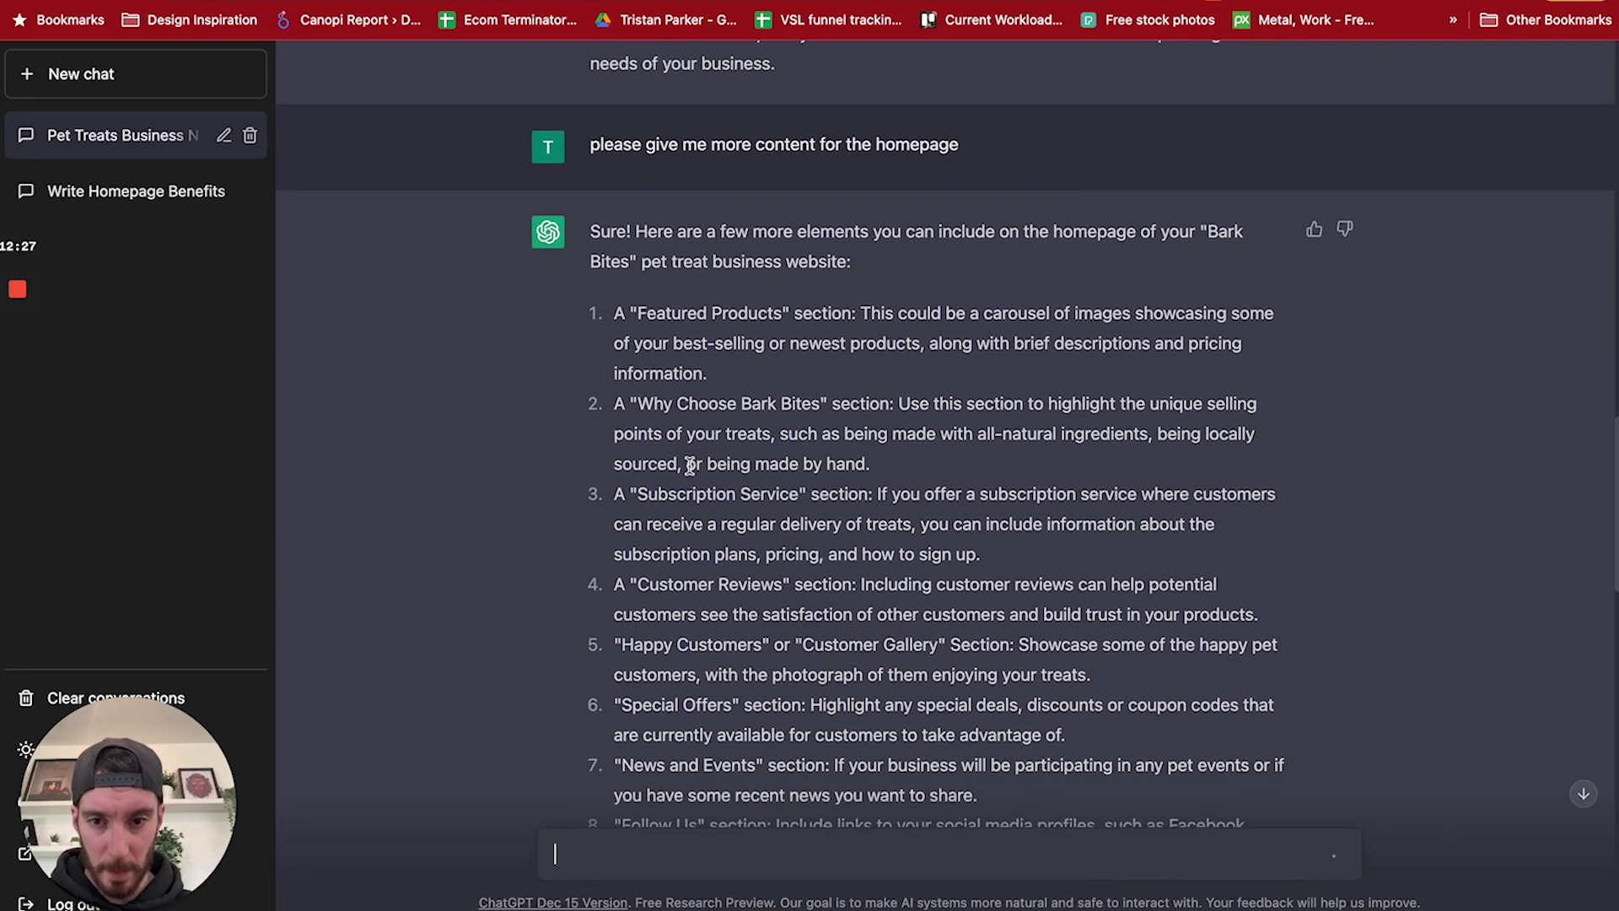
pyautogui.moveTo(799, 493); pyautogui.dragTo(642, 493)
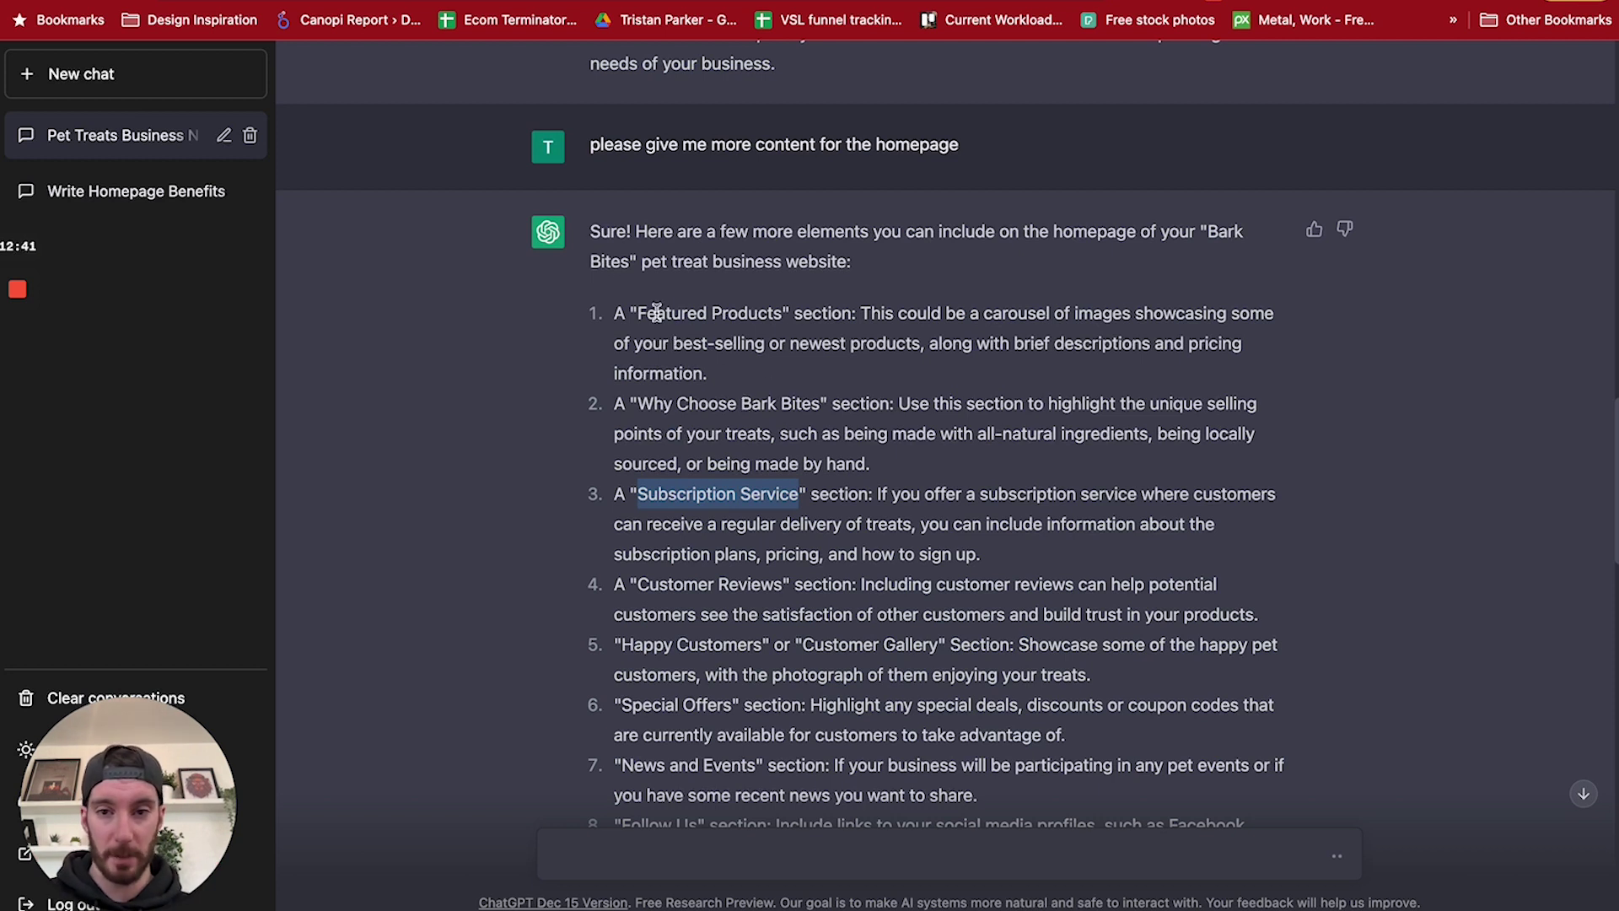
pyautogui.scroll(15, 722, 438)
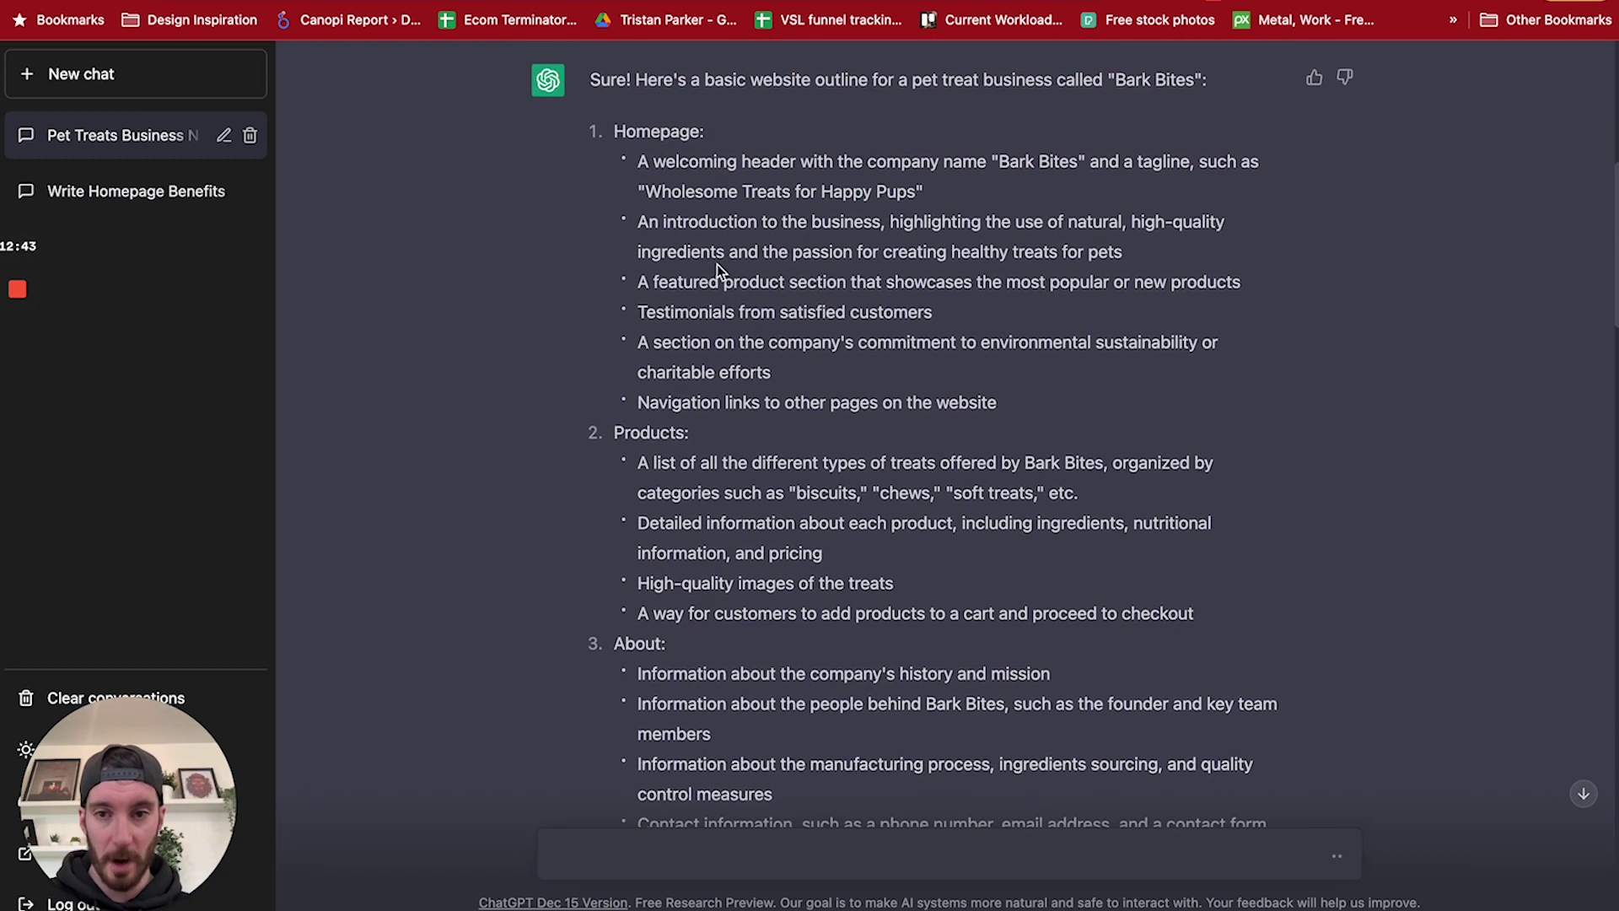
pyautogui.scroll(-15, 710, 278)
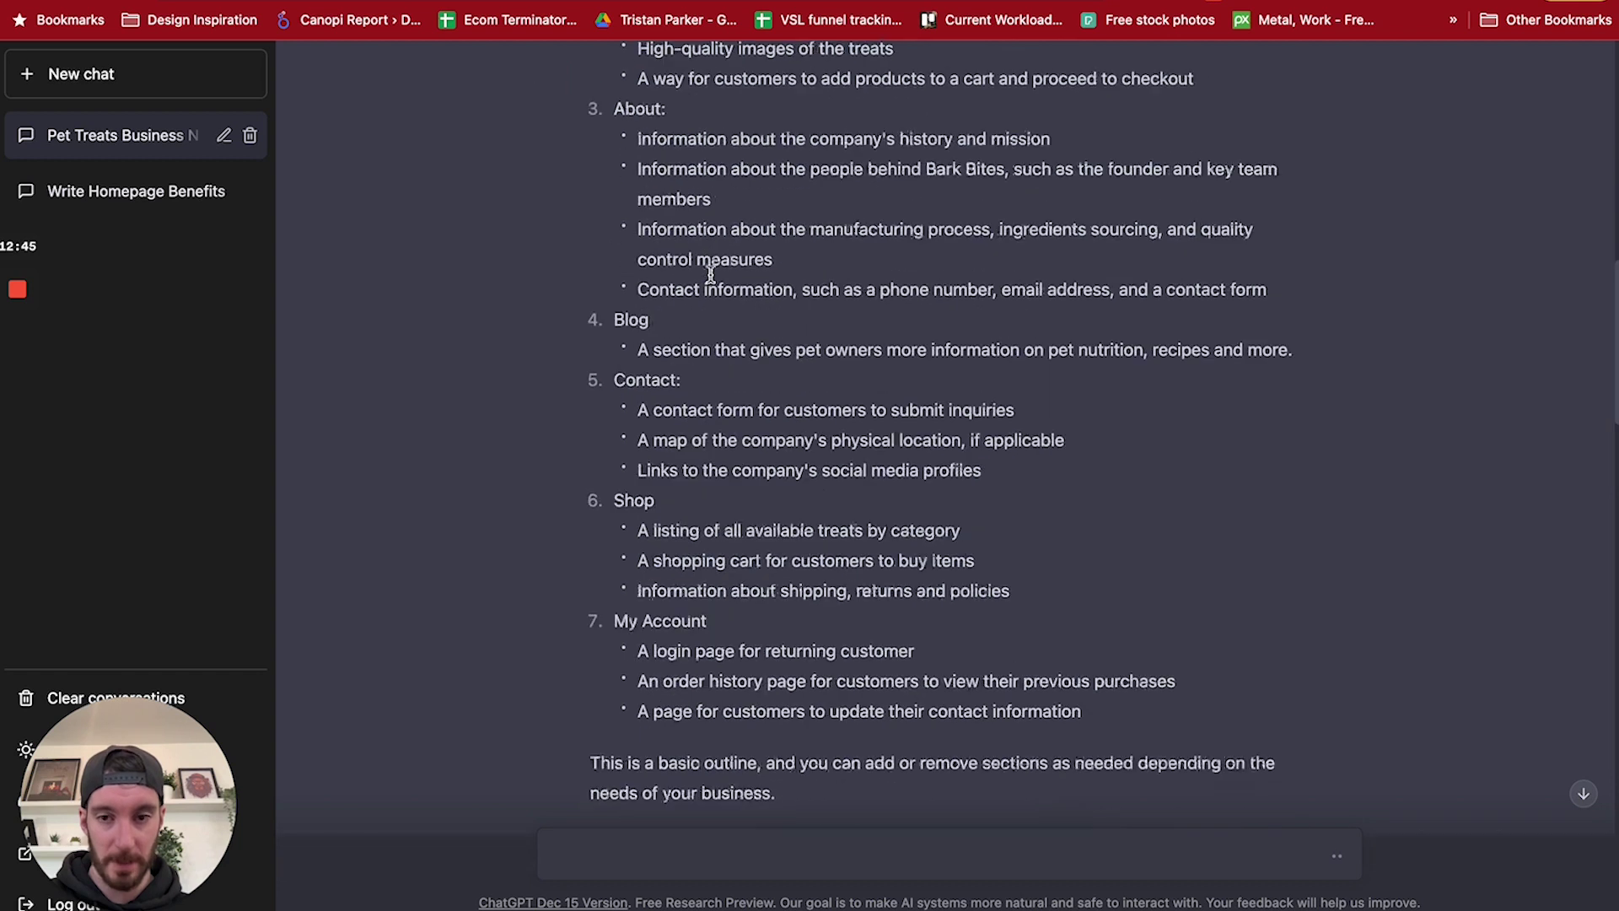
pyautogui.scroll(-4, 710, 621)
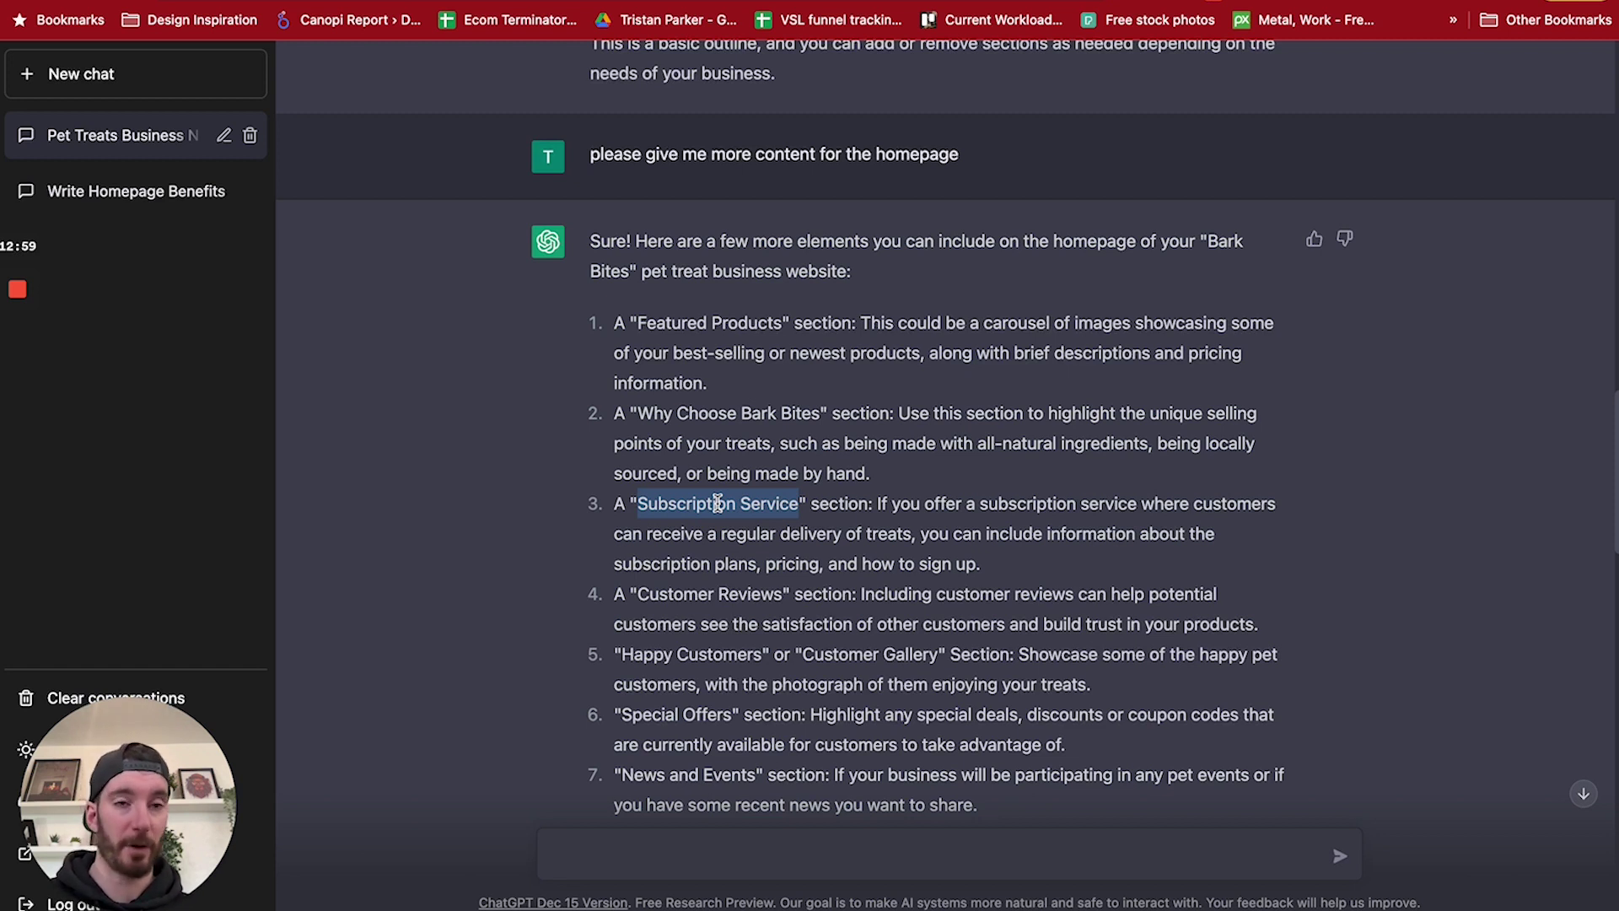
pyautogui.scroll(-5, 717, 503)
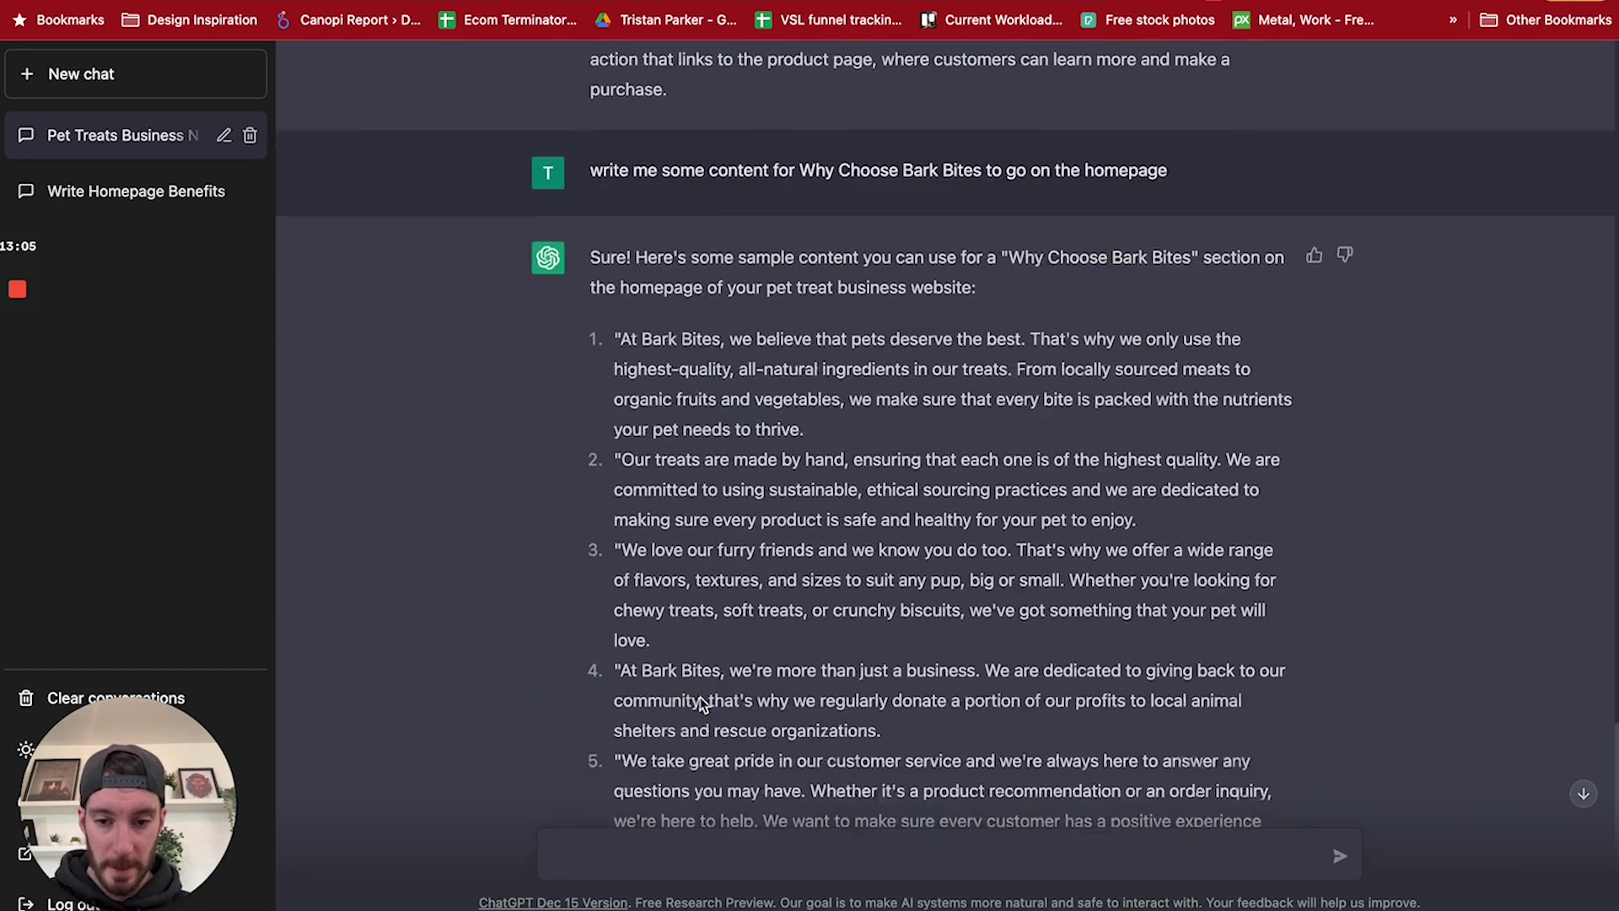
pyautogui.scroll(-4, 721, 595)
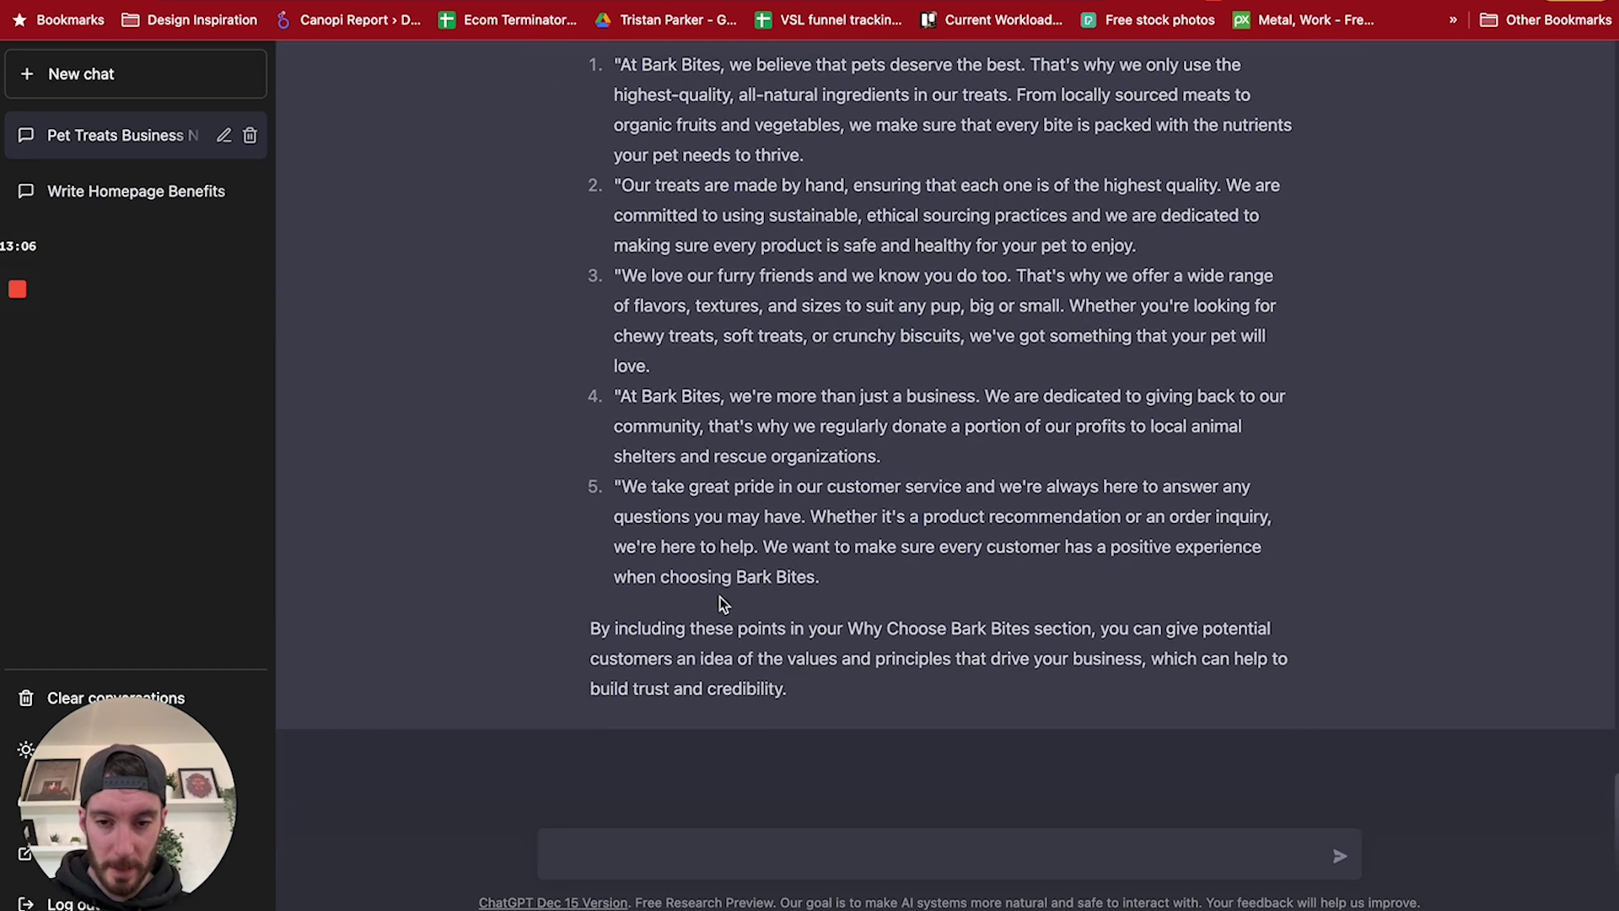
pyautogui.scroll(2, 720, 596)
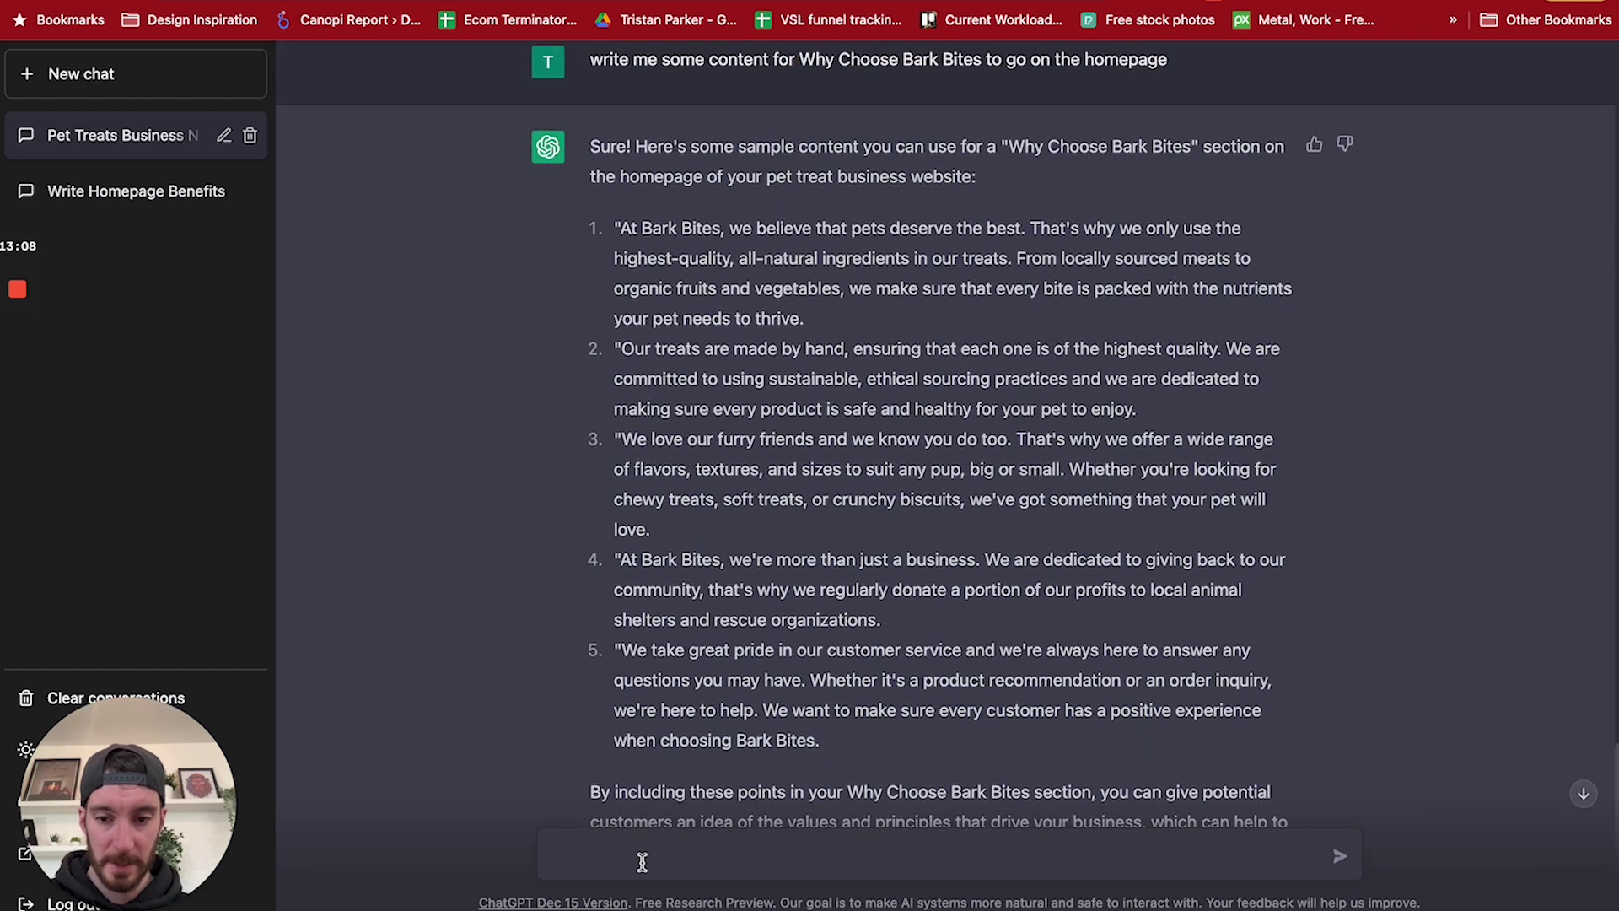
# Ask 'can you make this shorter' and select the condensed one-paragraph Why Choose Bark Bites copy.
pyautogui.write('can you m')
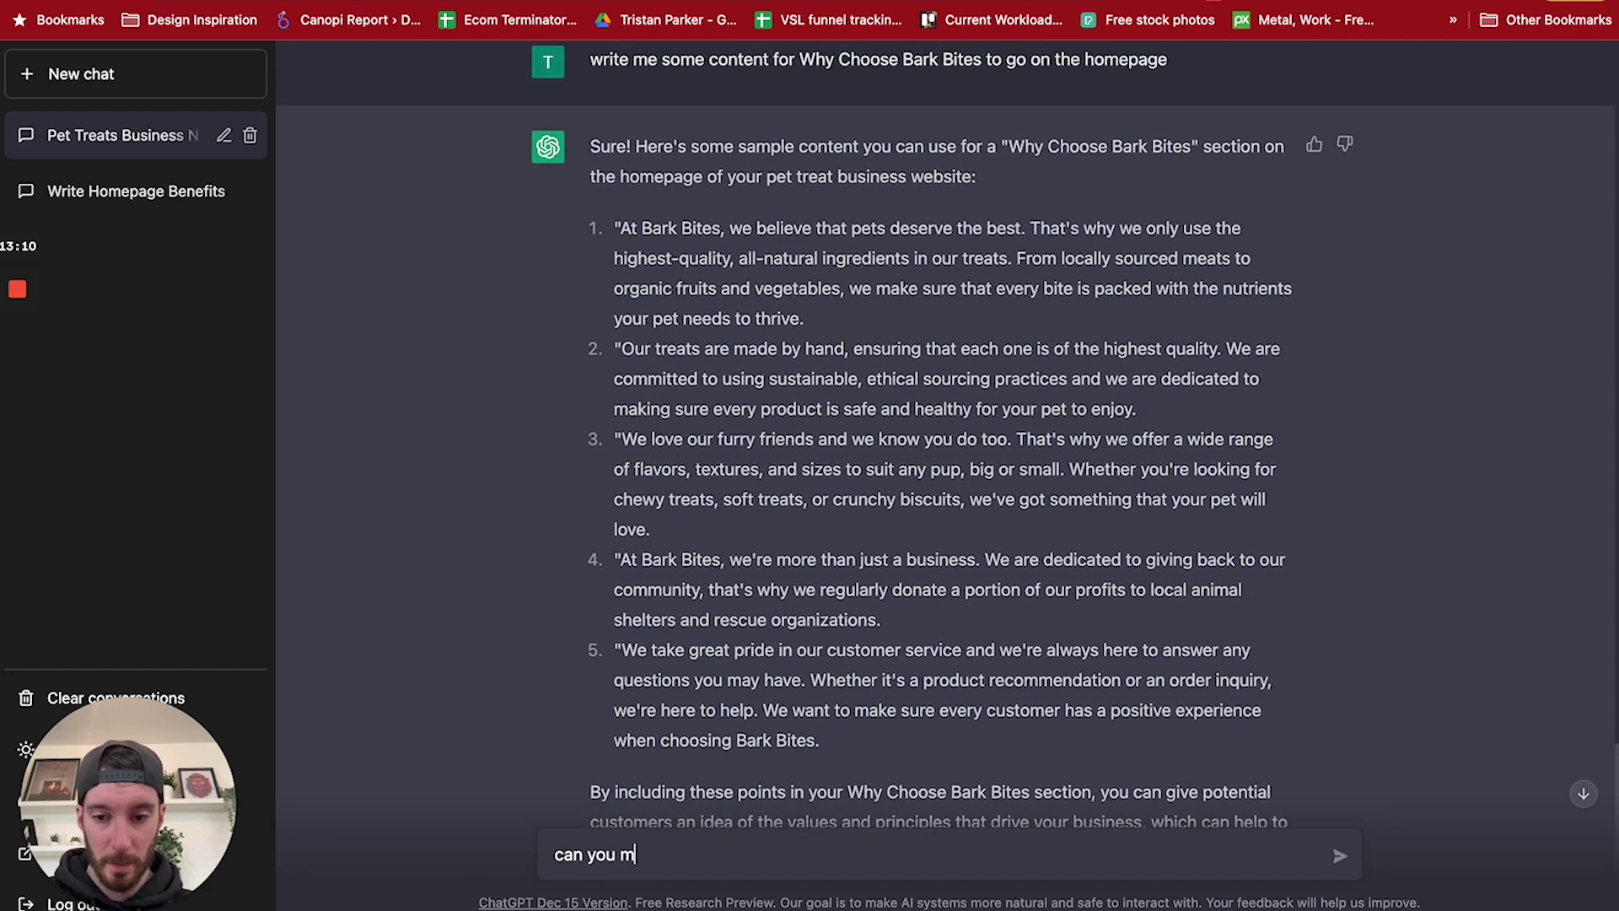
pyautogui.write('ake this shorter')
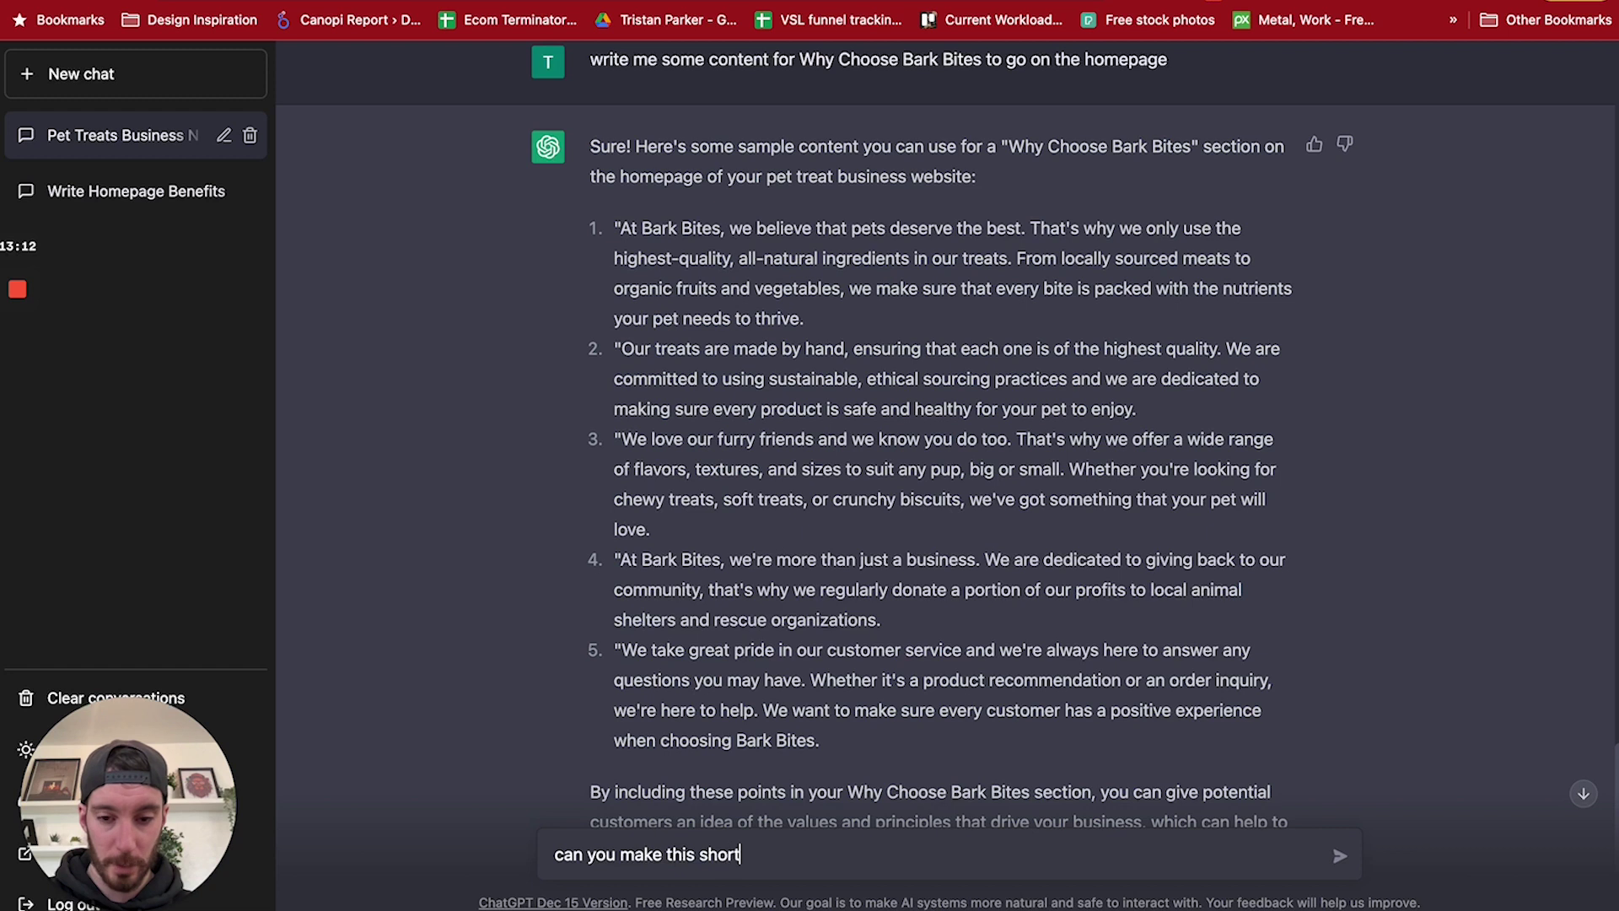
pyautogui.press('Return')
pyautogui.scroll(2, 717, 190)
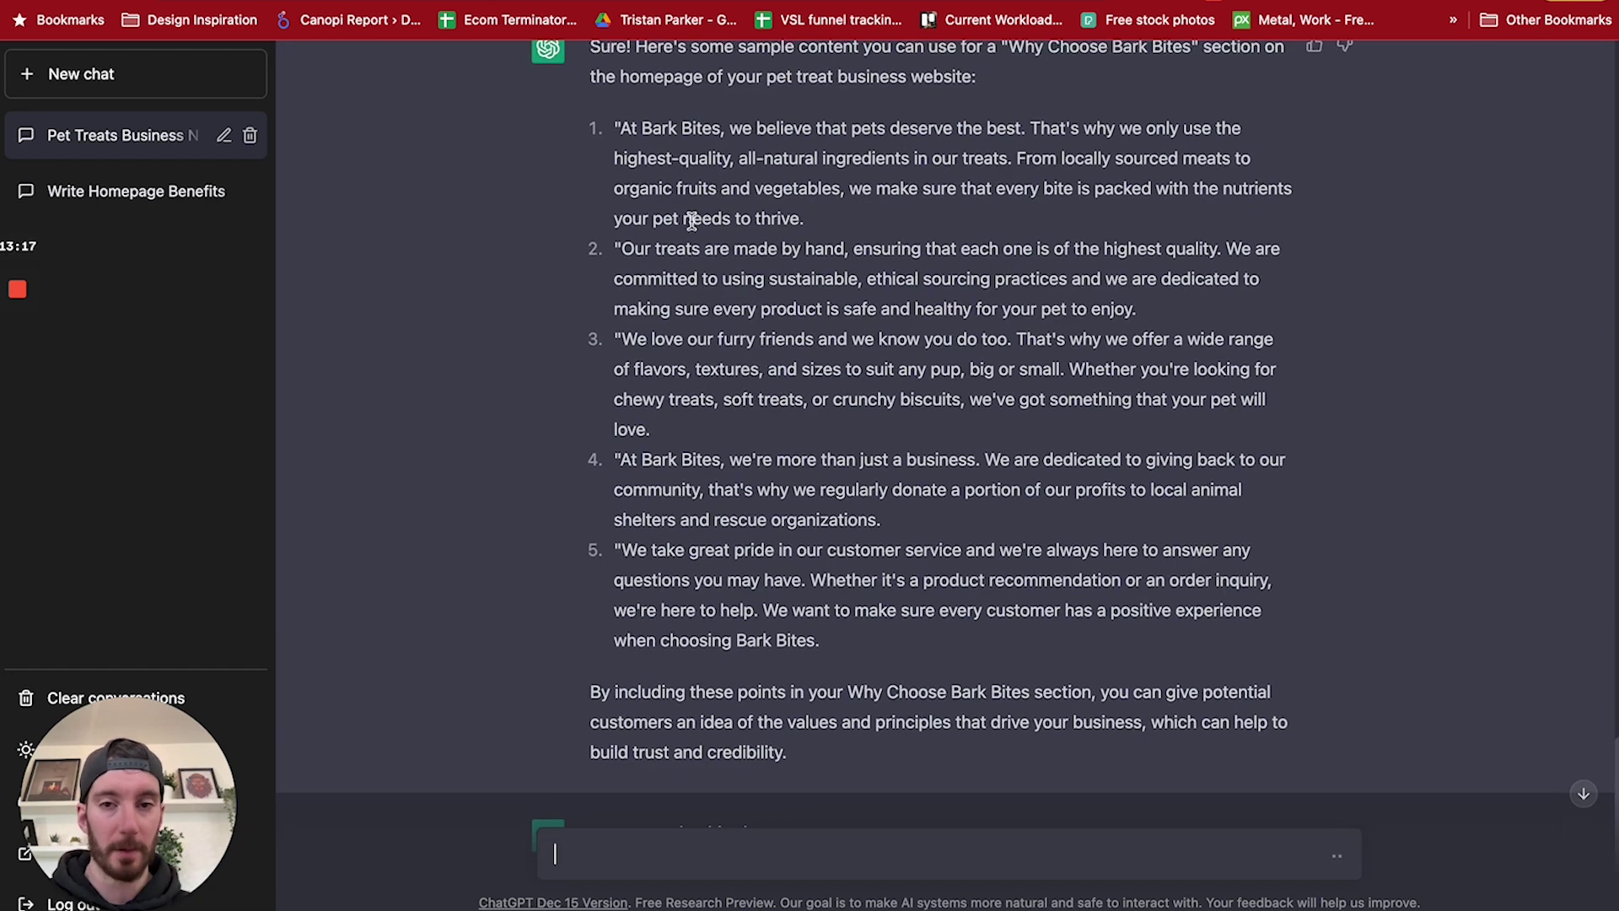
pyautogui.scroll(-4, 691, 221)
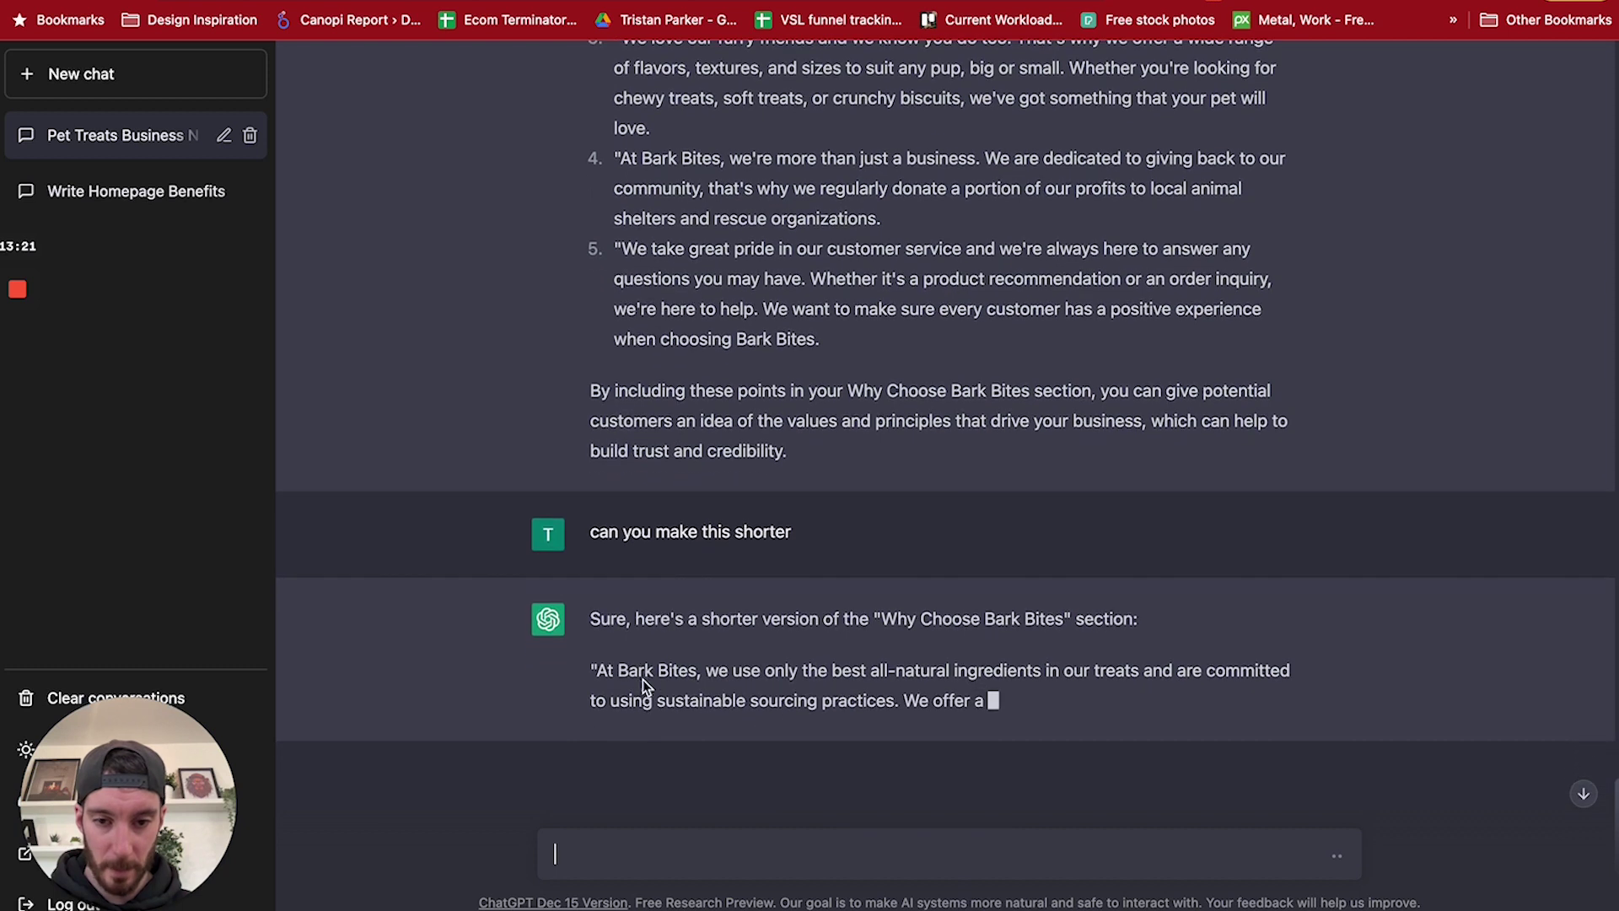
pyautogui.scroll(5, 642, 680)
pyautogui.scroll(-5, 759, 675)
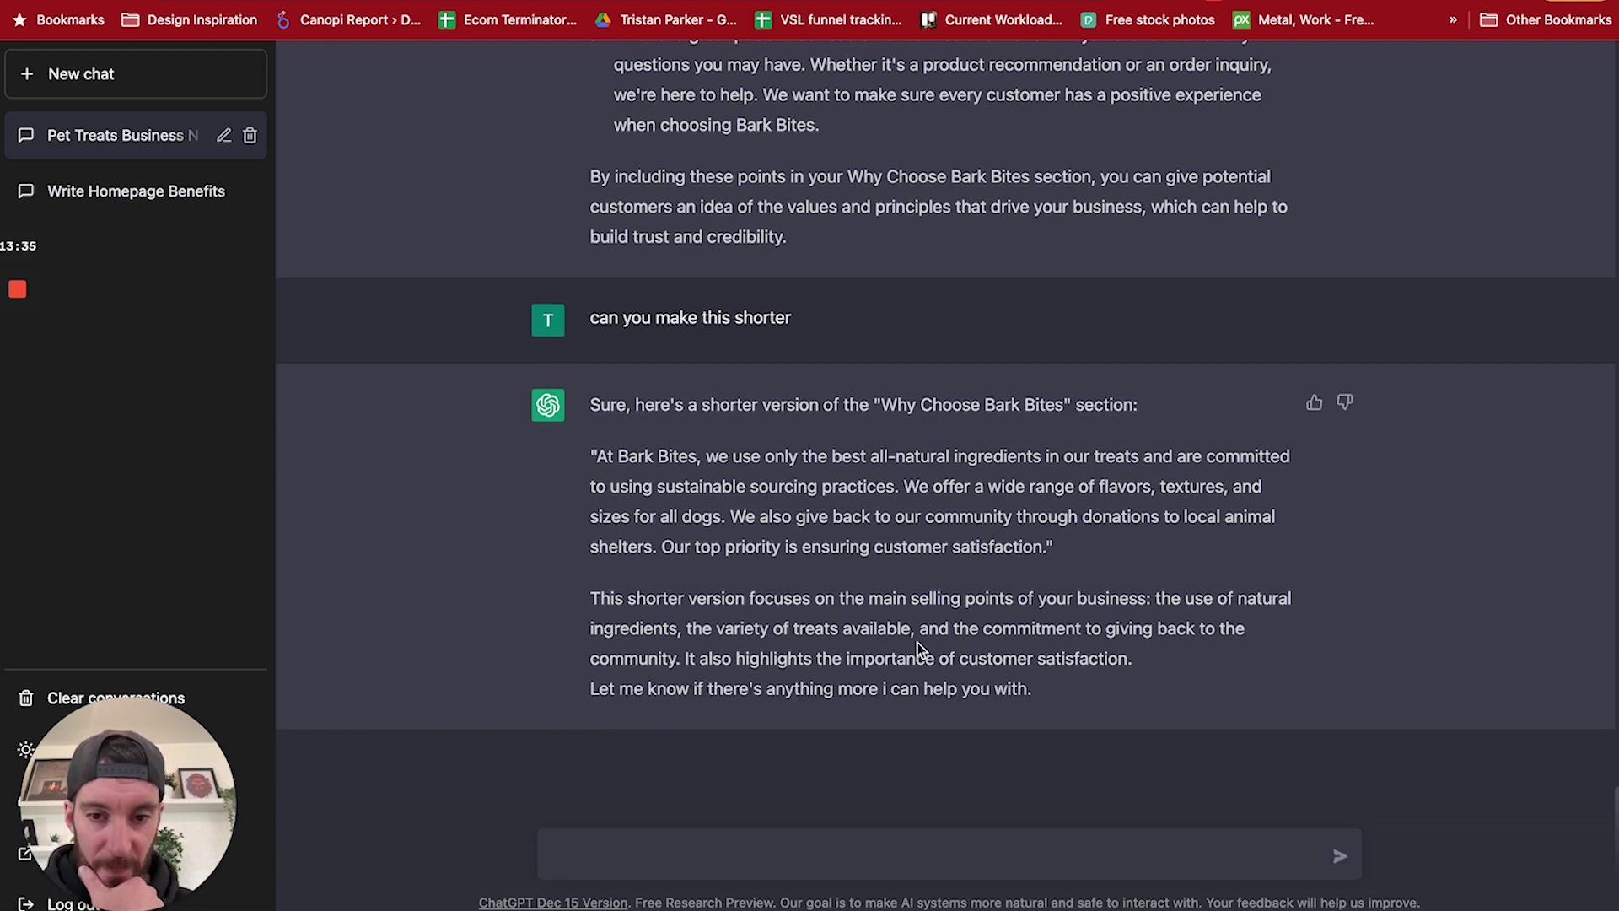
pyautogui.scroll(1, 983, 599)
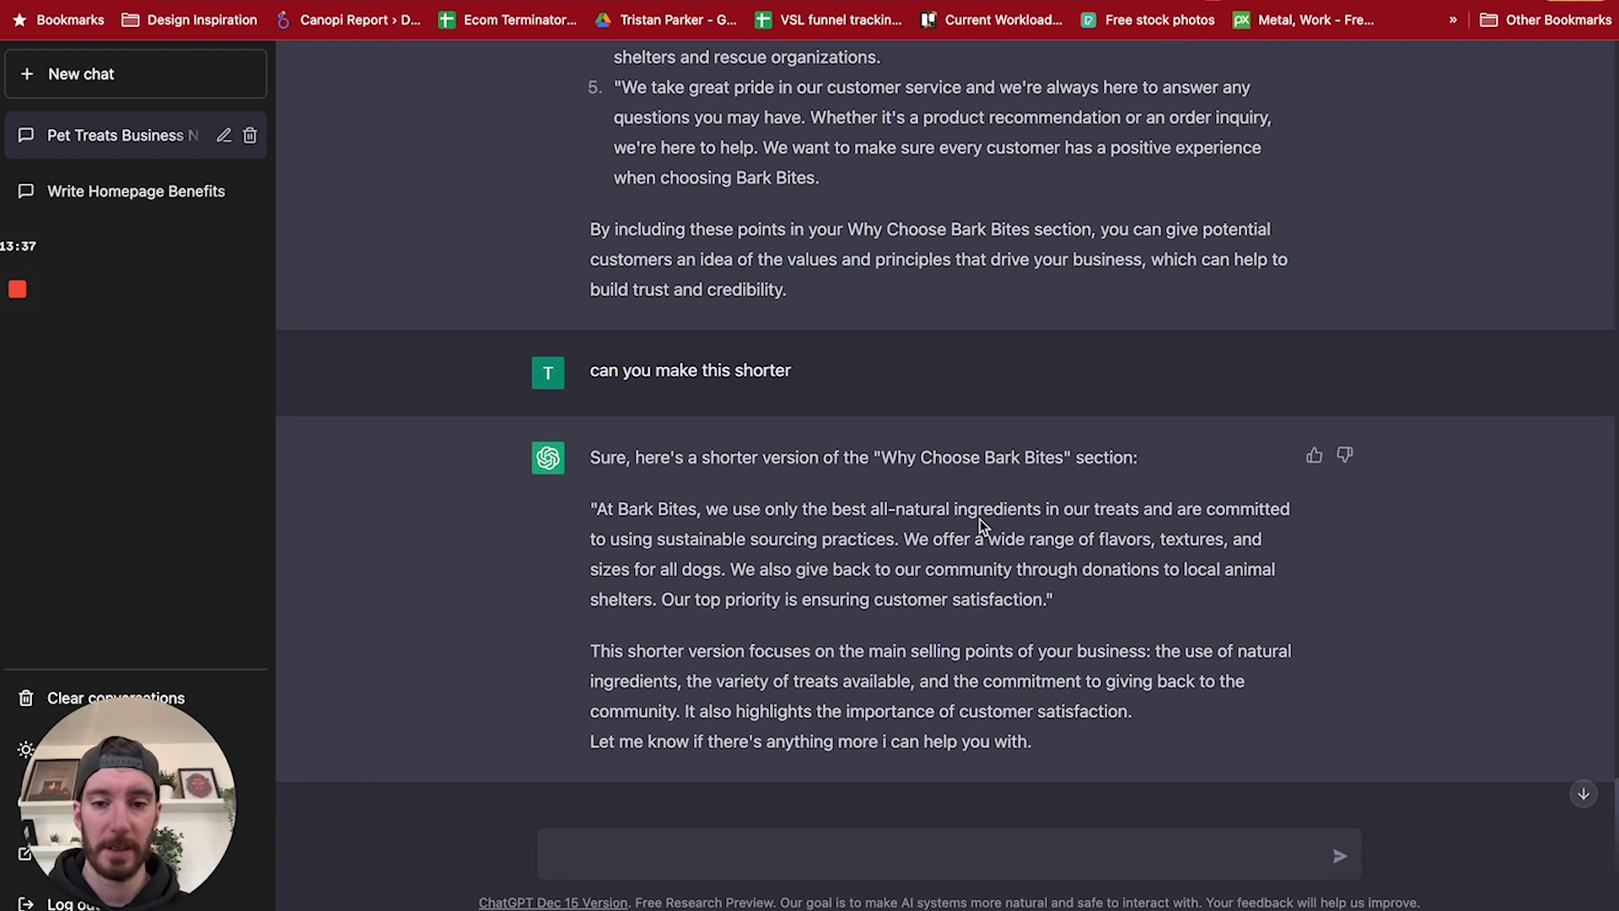
pyautogui.scroll(10, 980, 519)
pyautogui.scroll(-3, 644, 278)
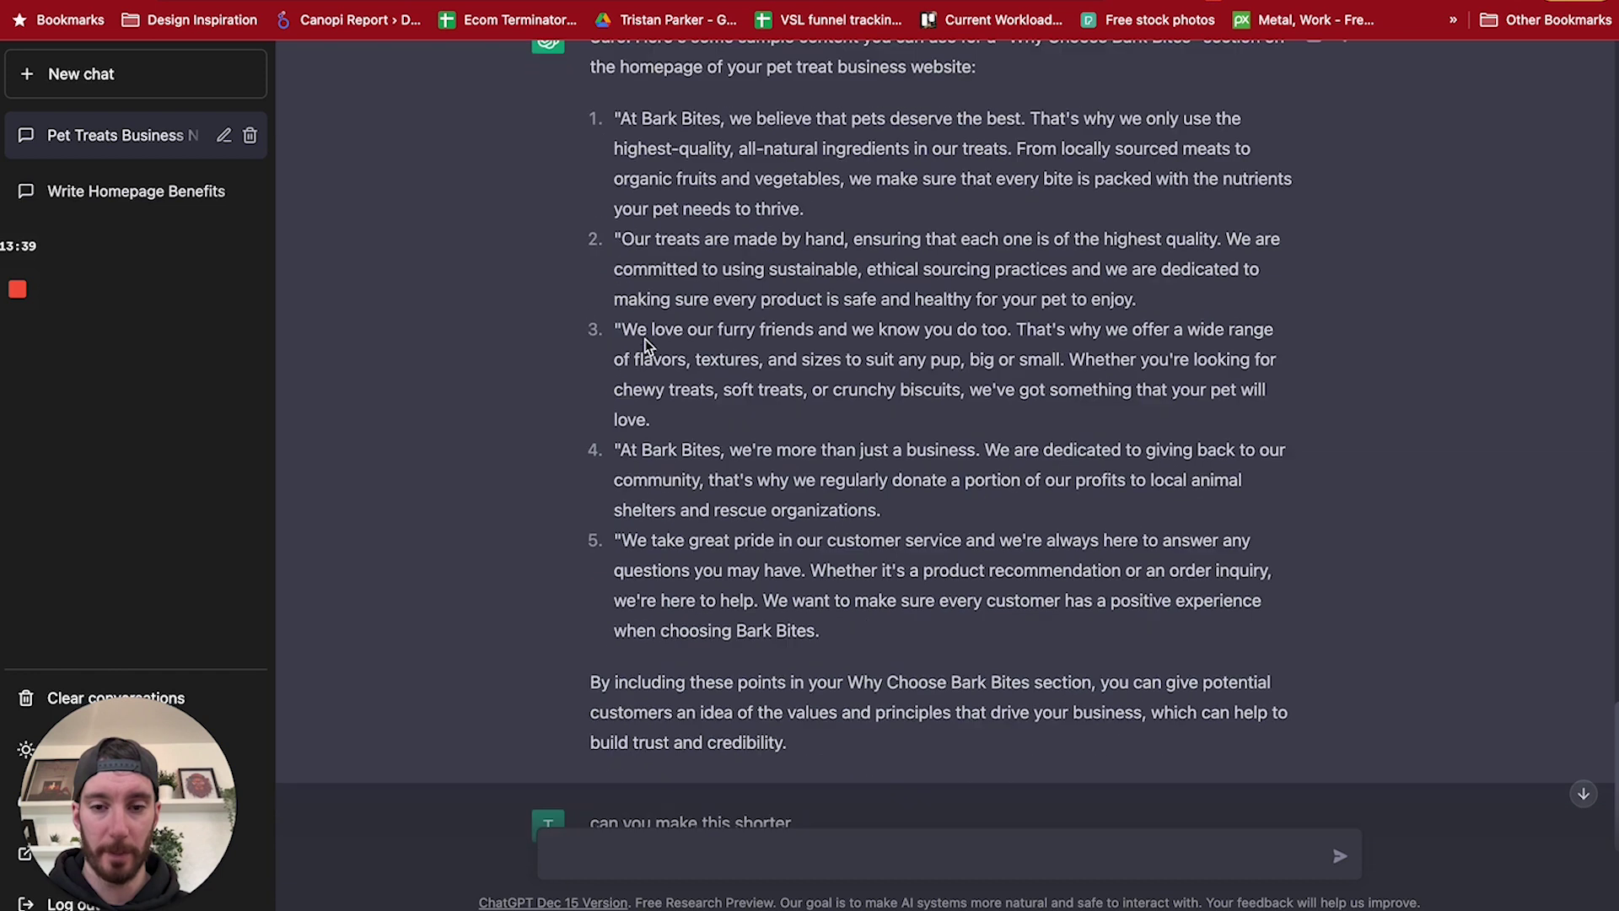
pyautogui.scroll(-5, 644, 344)
pyautogui.moveTo(1054, 604); pyautogui.dragTo(587, 520)
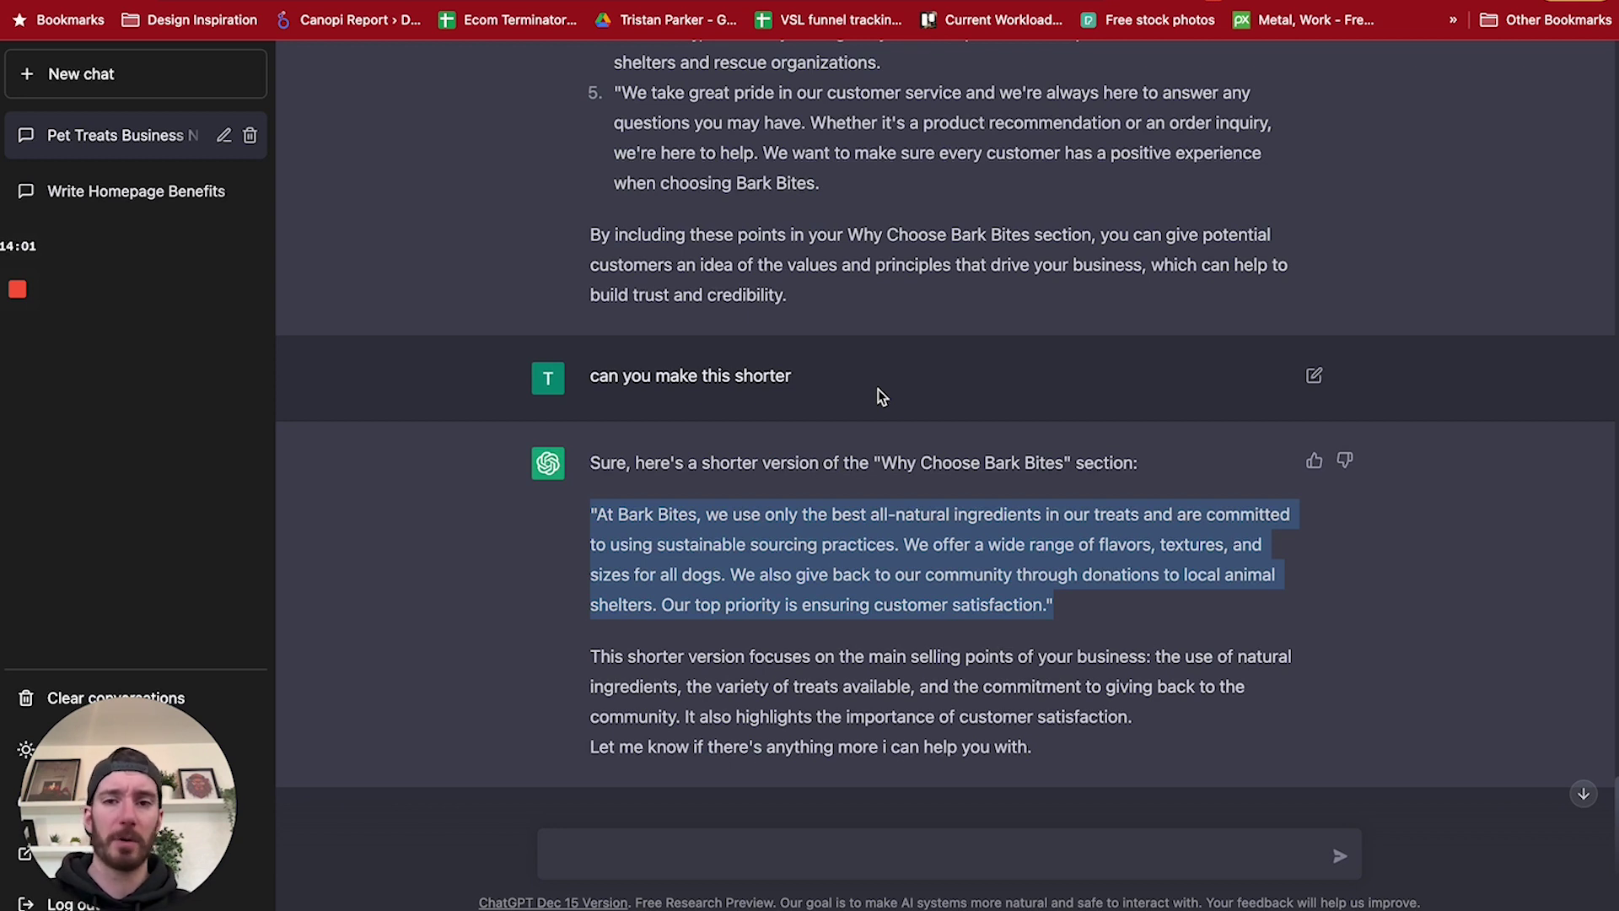
pyautogui.click(666, 855)
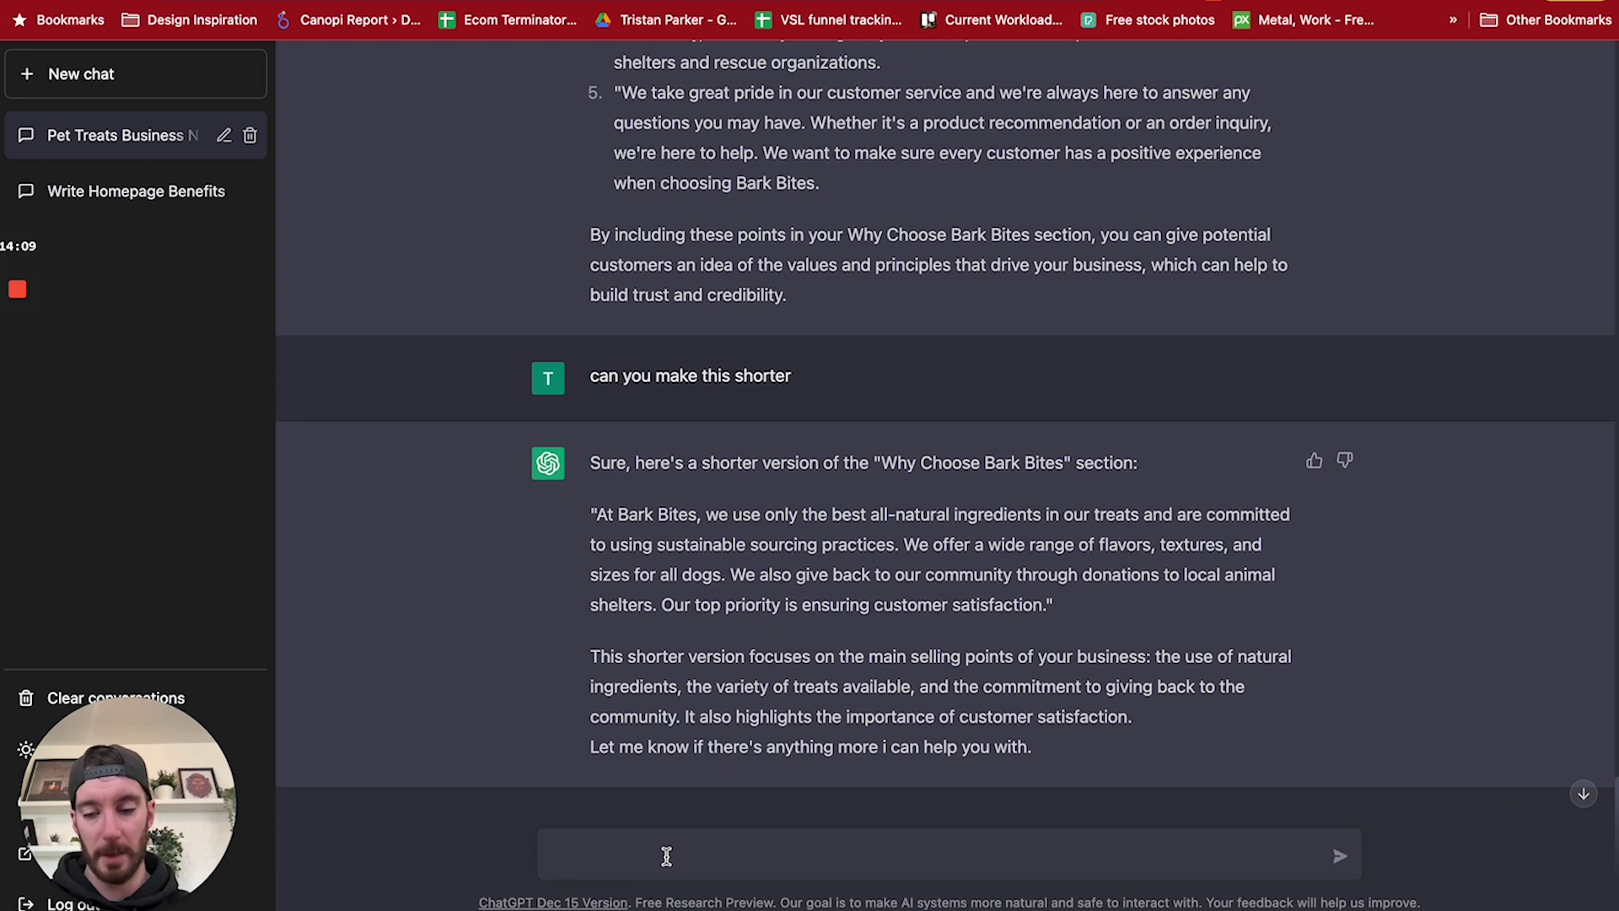
# Ask which colours suit the pet treats website and review the five palettes, from Earthy Tones to Neutral Colors.
pyautogui.write('what ')
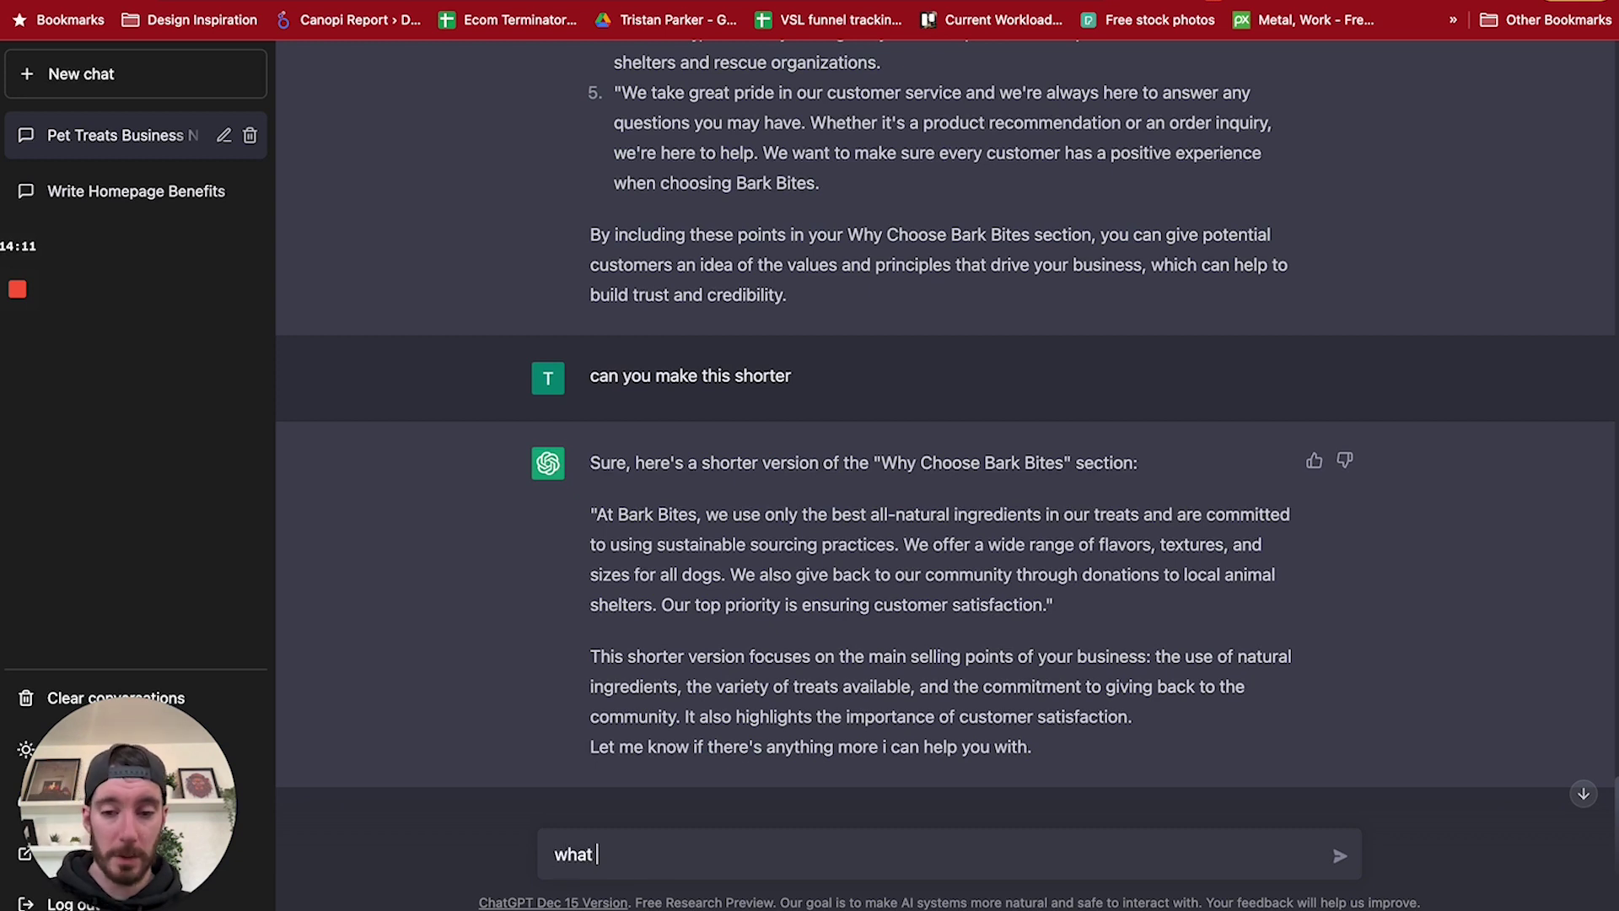
pyautogui.write('colours would work')
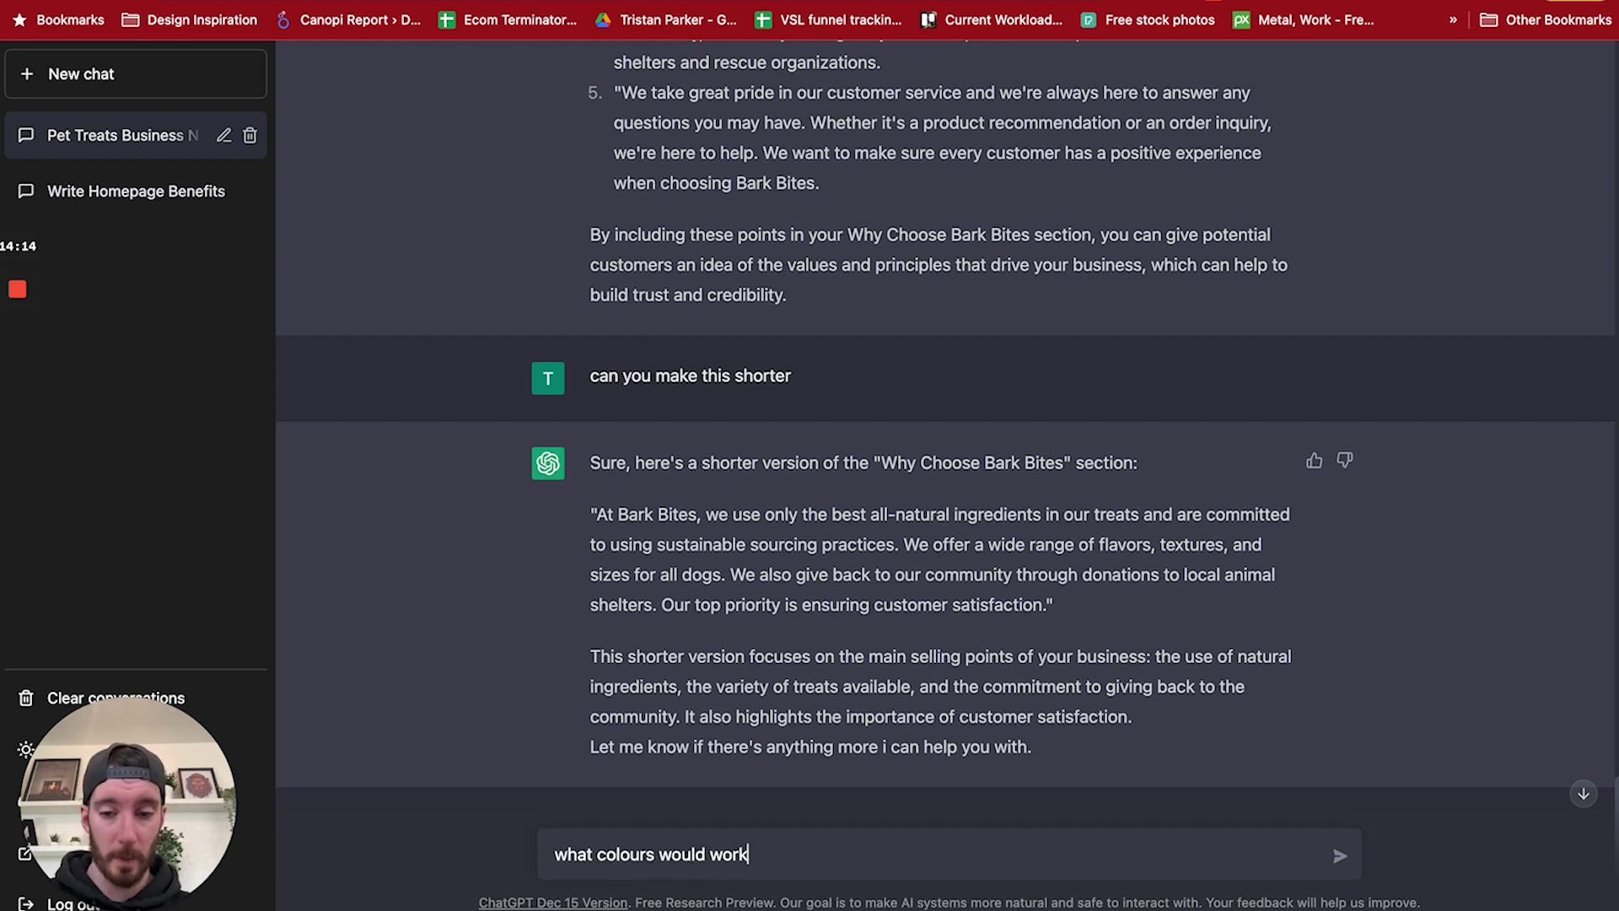
pyautogui.write(' best for our pe')
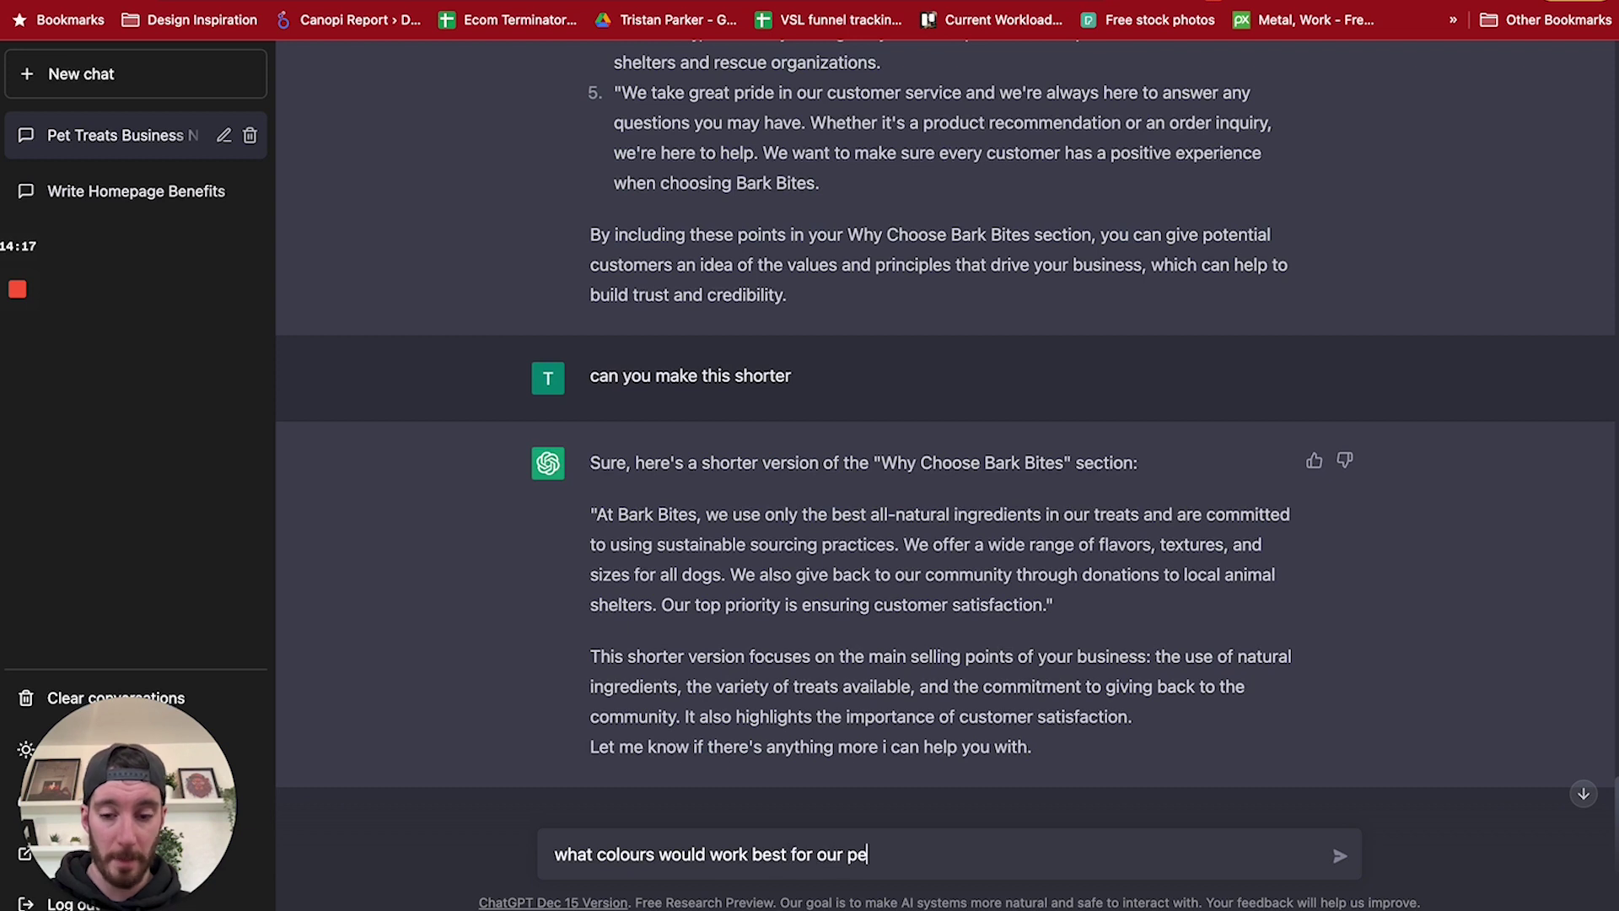
pyautogui.write('t treats website design')
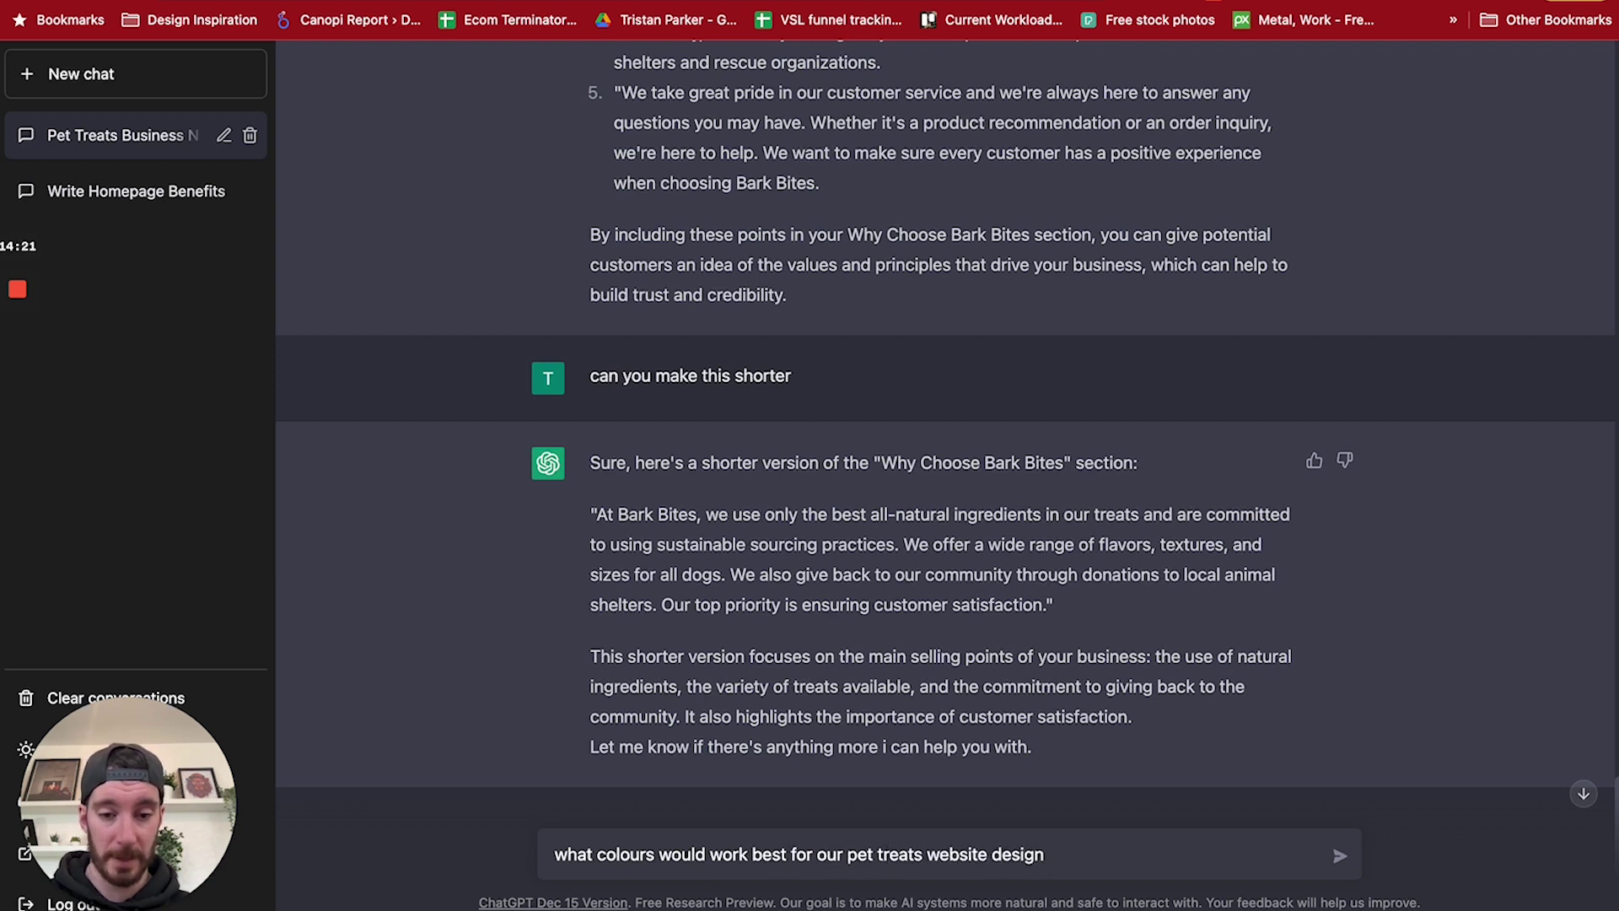
pyautogui.press('Return')
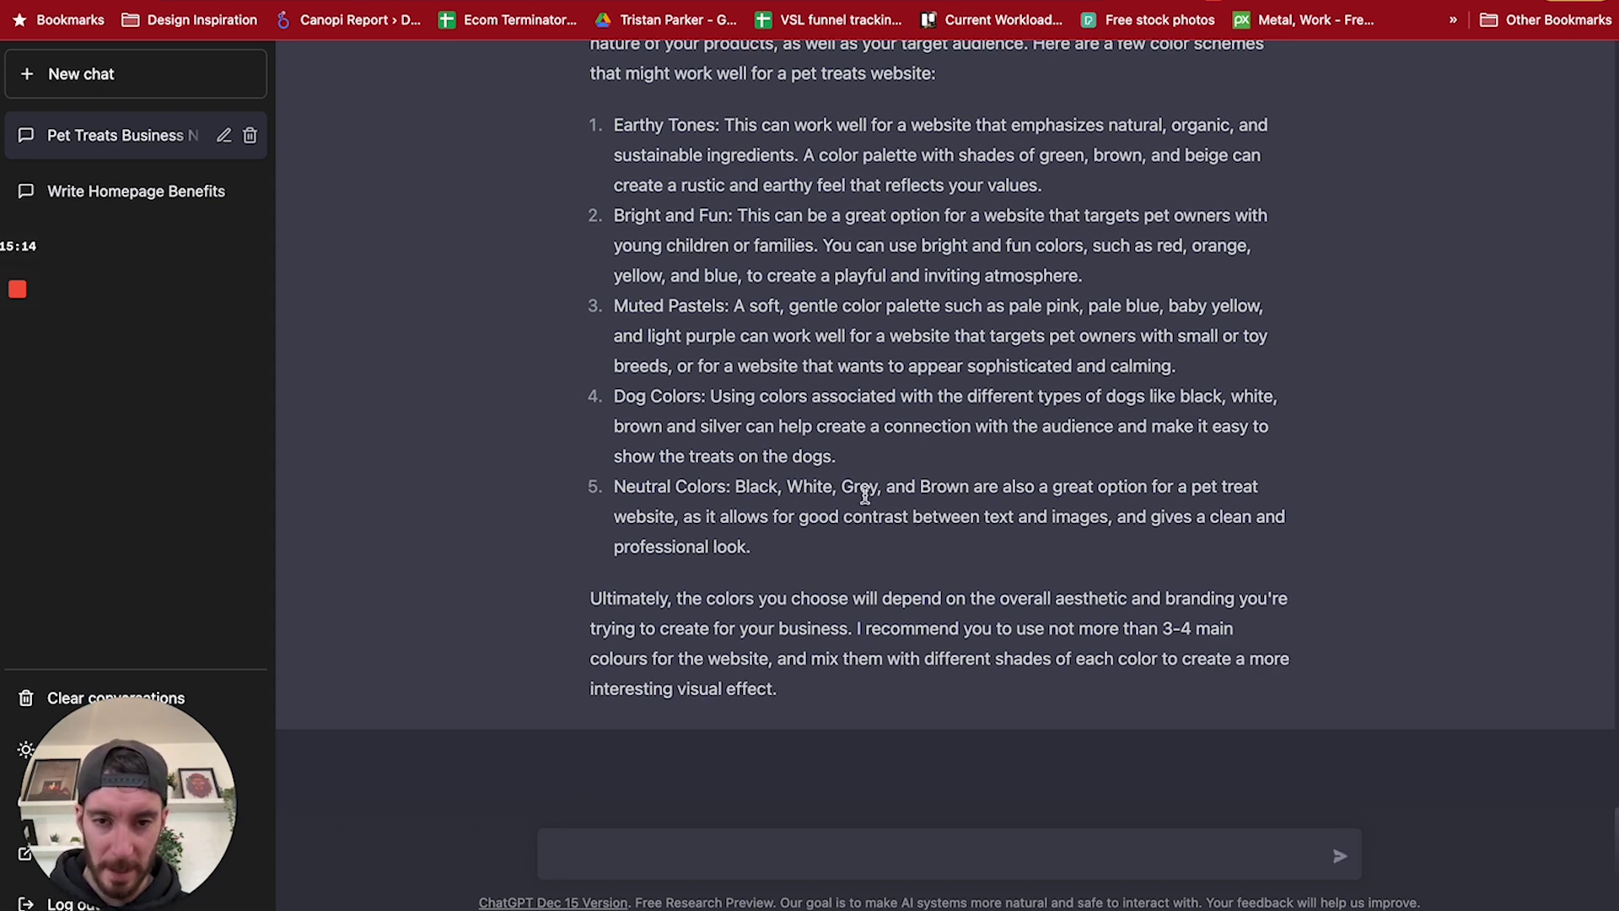
pyautogui.scroll(1, 868, 499)
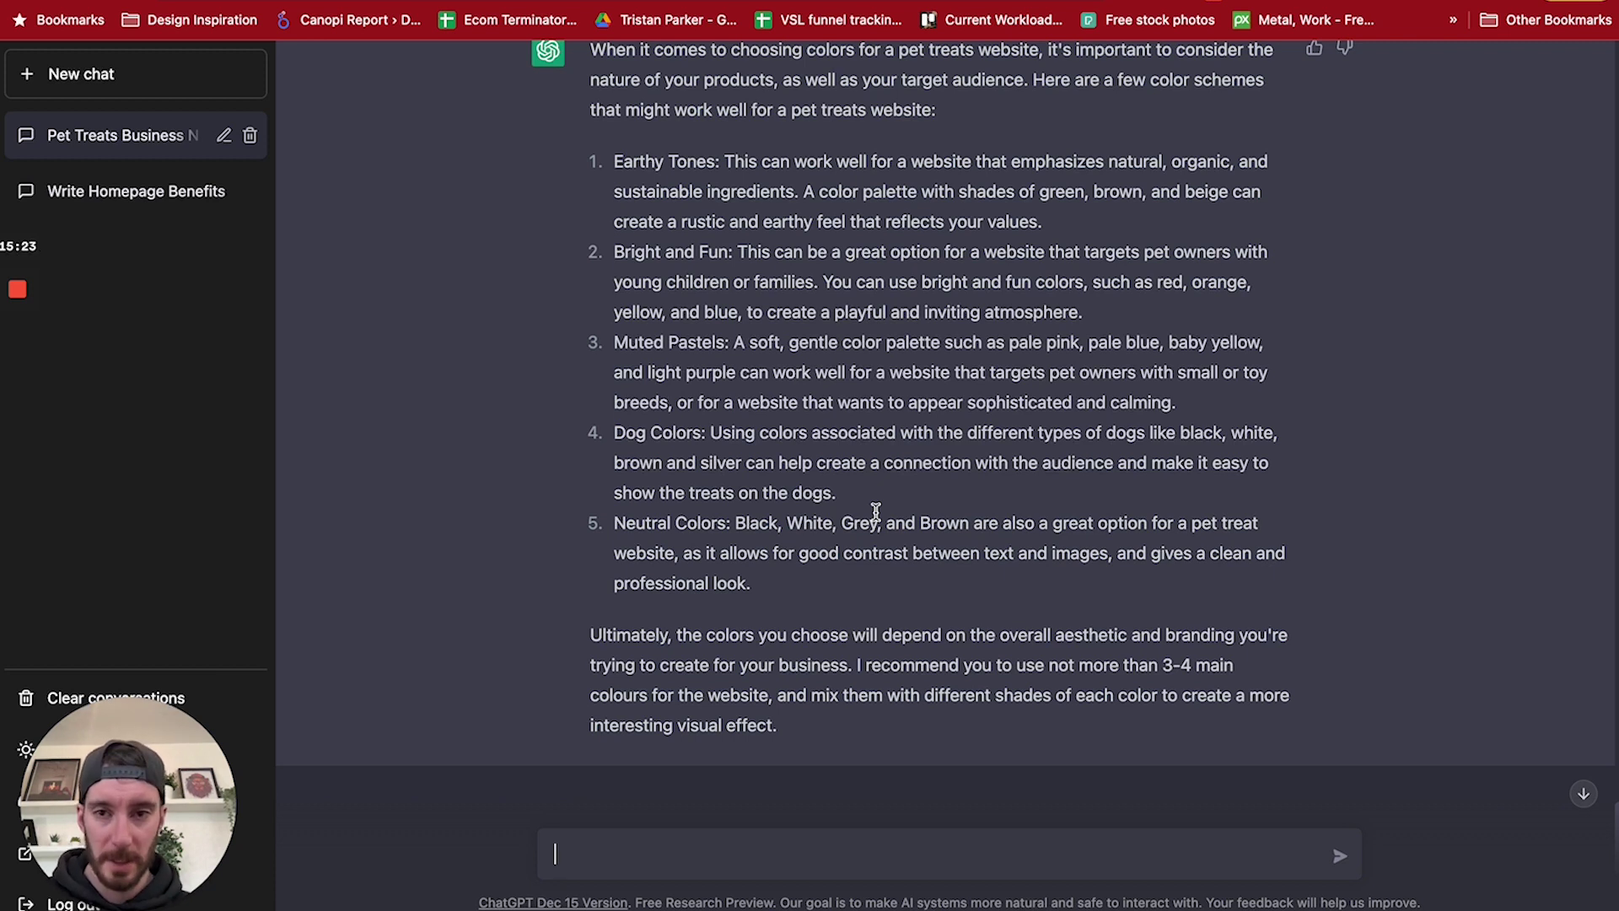
pyautogui.scroll(1, 874, 514)
# Highlight the Earthy Tones scheme and ask for HTML hex codes for Earthy Tones for the website.
pyautogui.moveTo(610, 197); pyautogui.dragTo(720, 196)
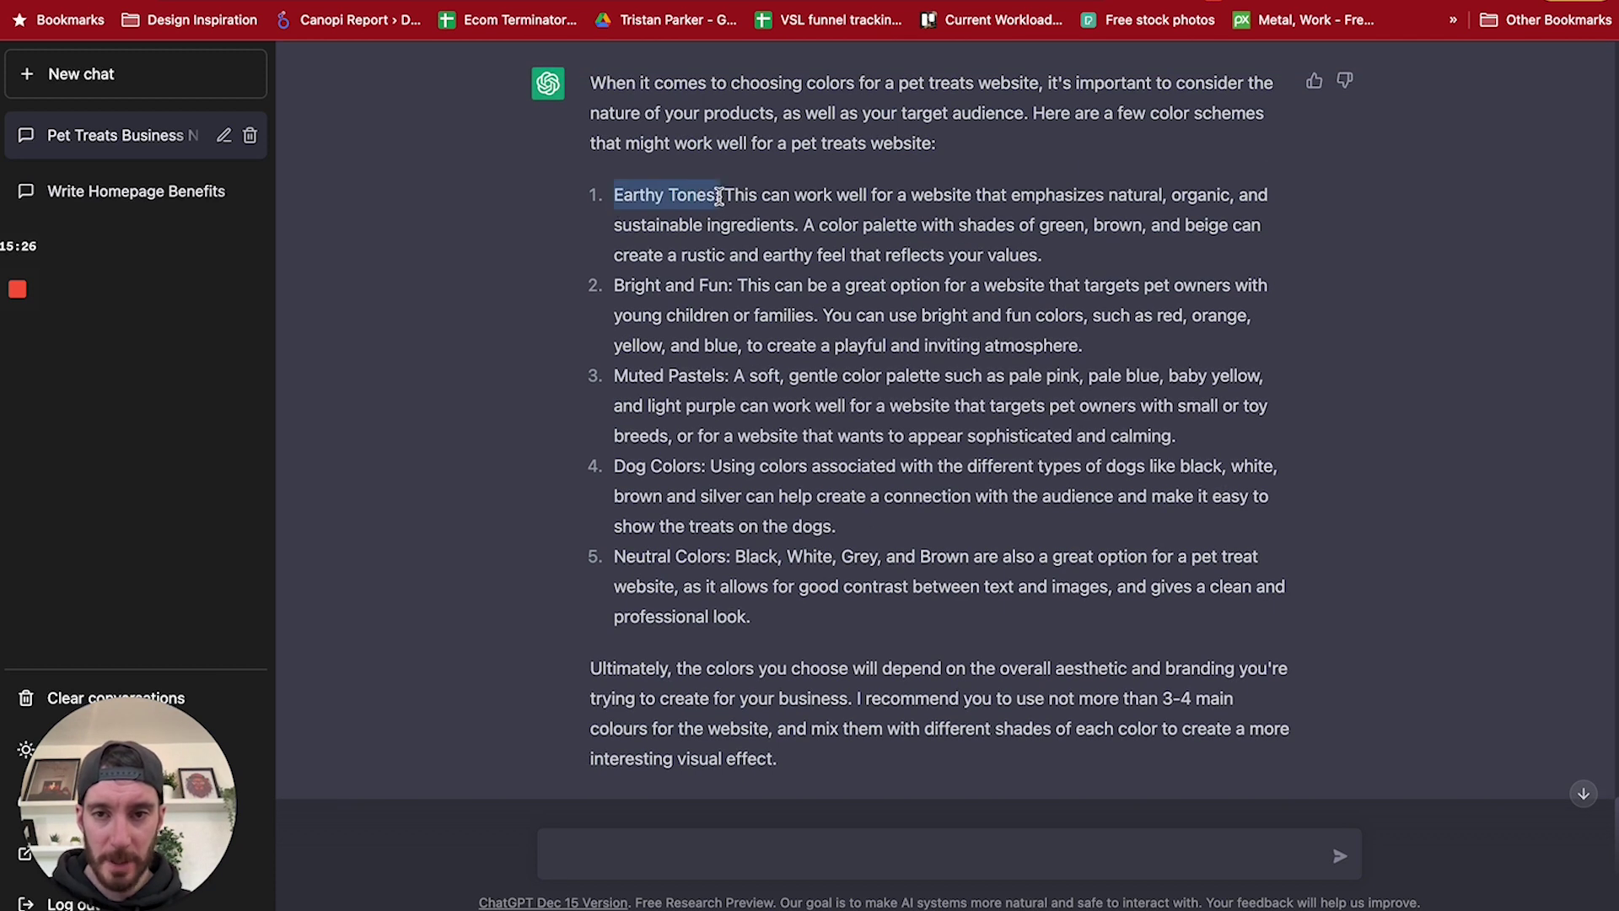
pyautogui.click(601, 849)
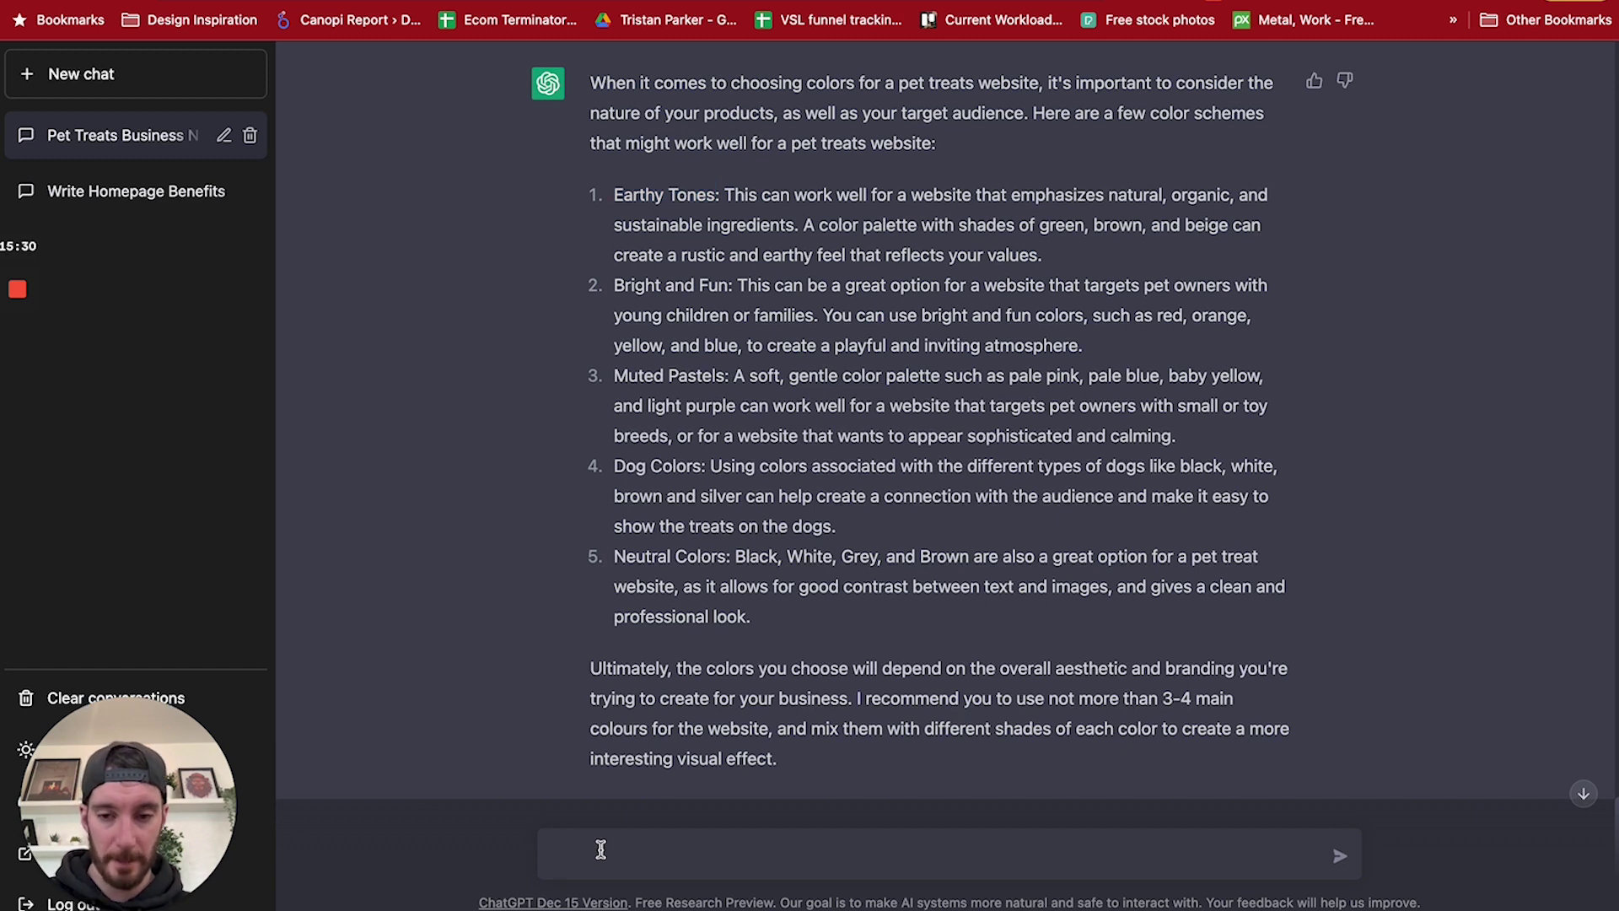
pyautogui.write('give me some ')
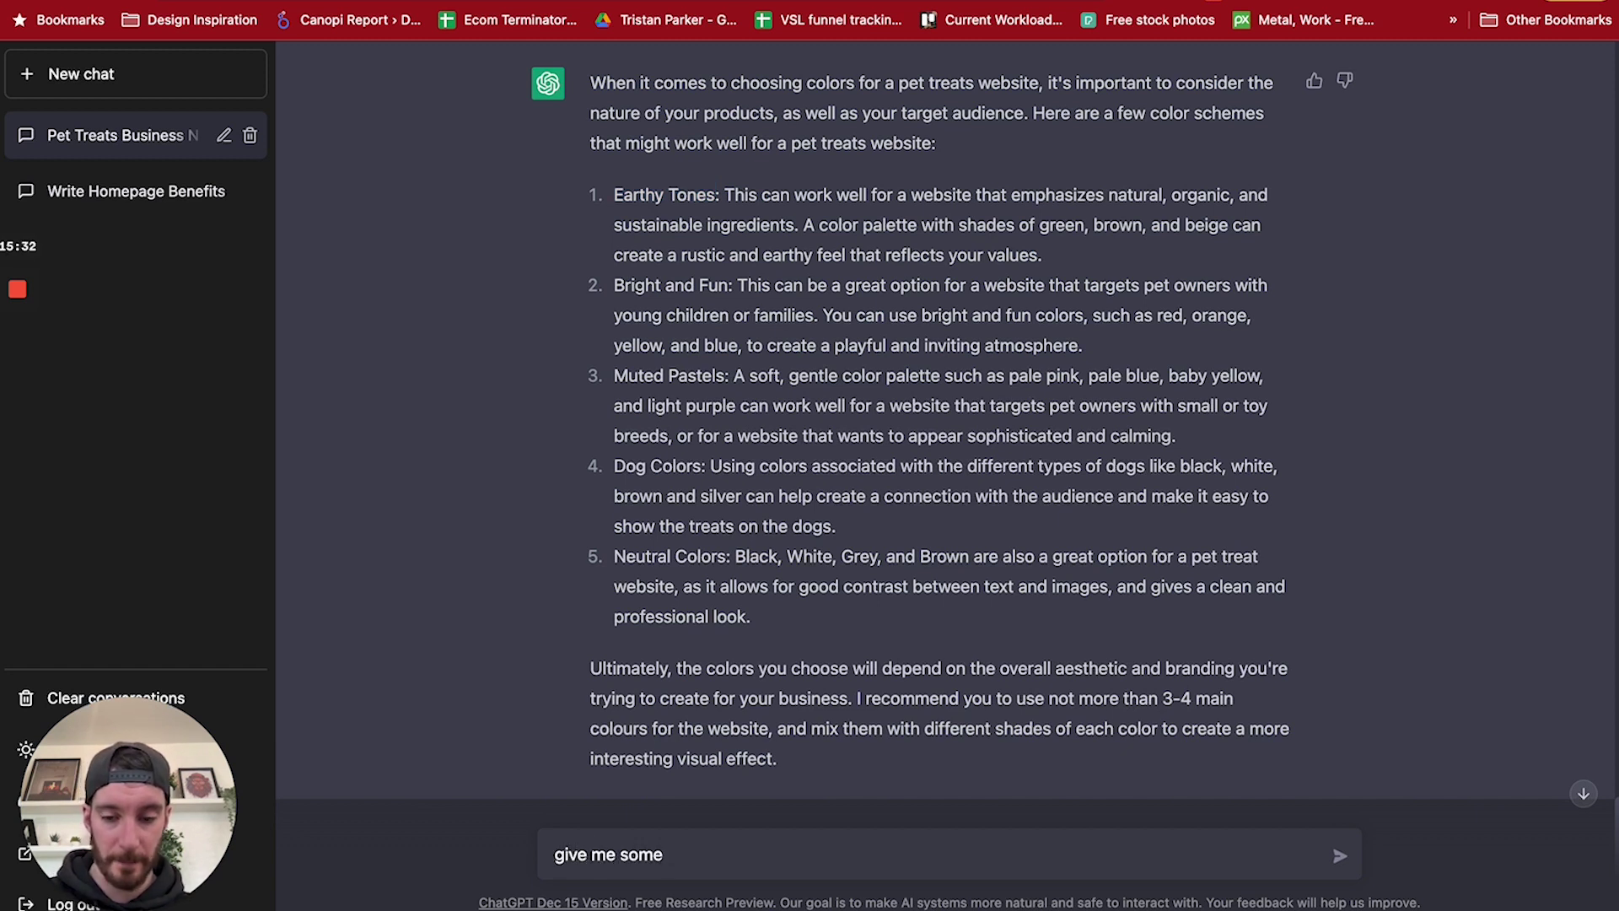
pyautogui.write('html hex')
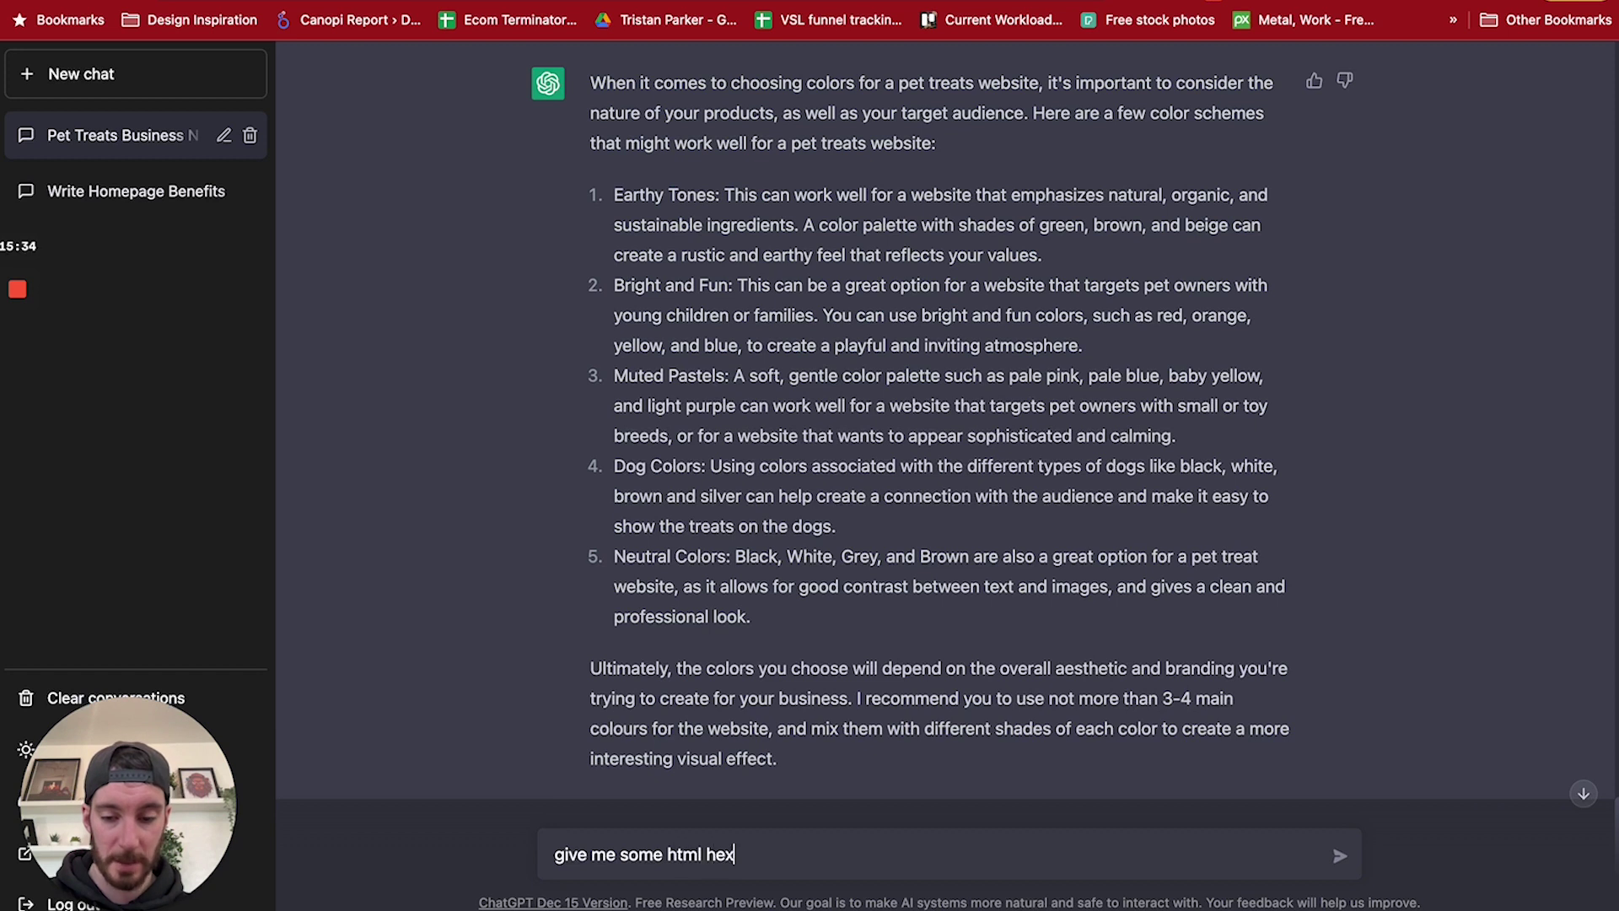
pyautogui.write(' codes f')
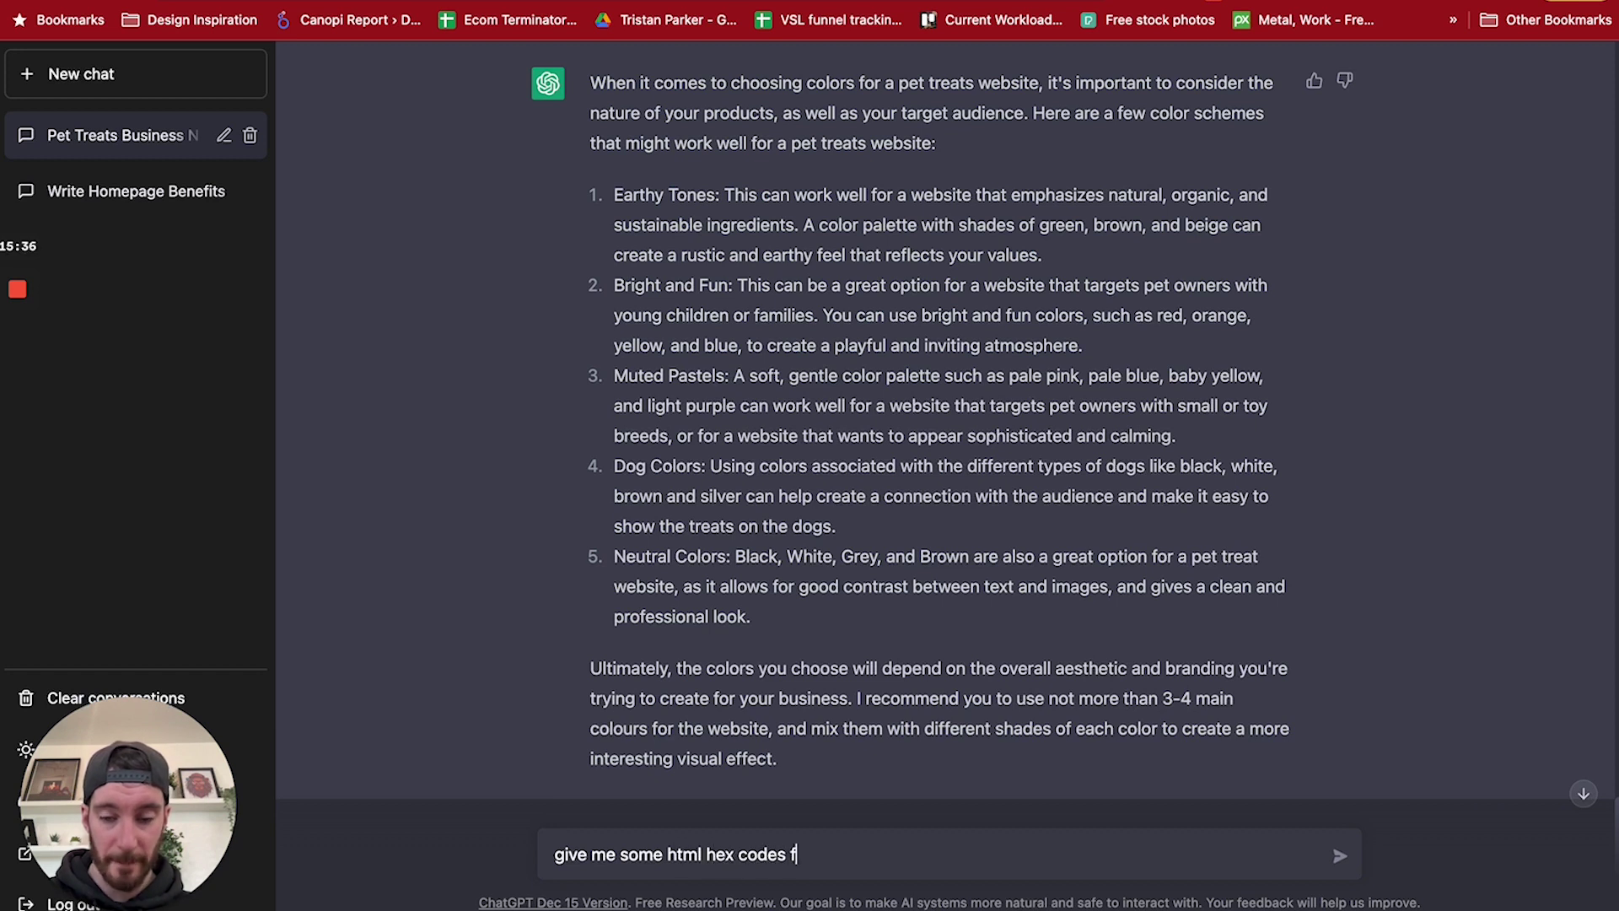
pyautogui.write('or Earthy Tones')
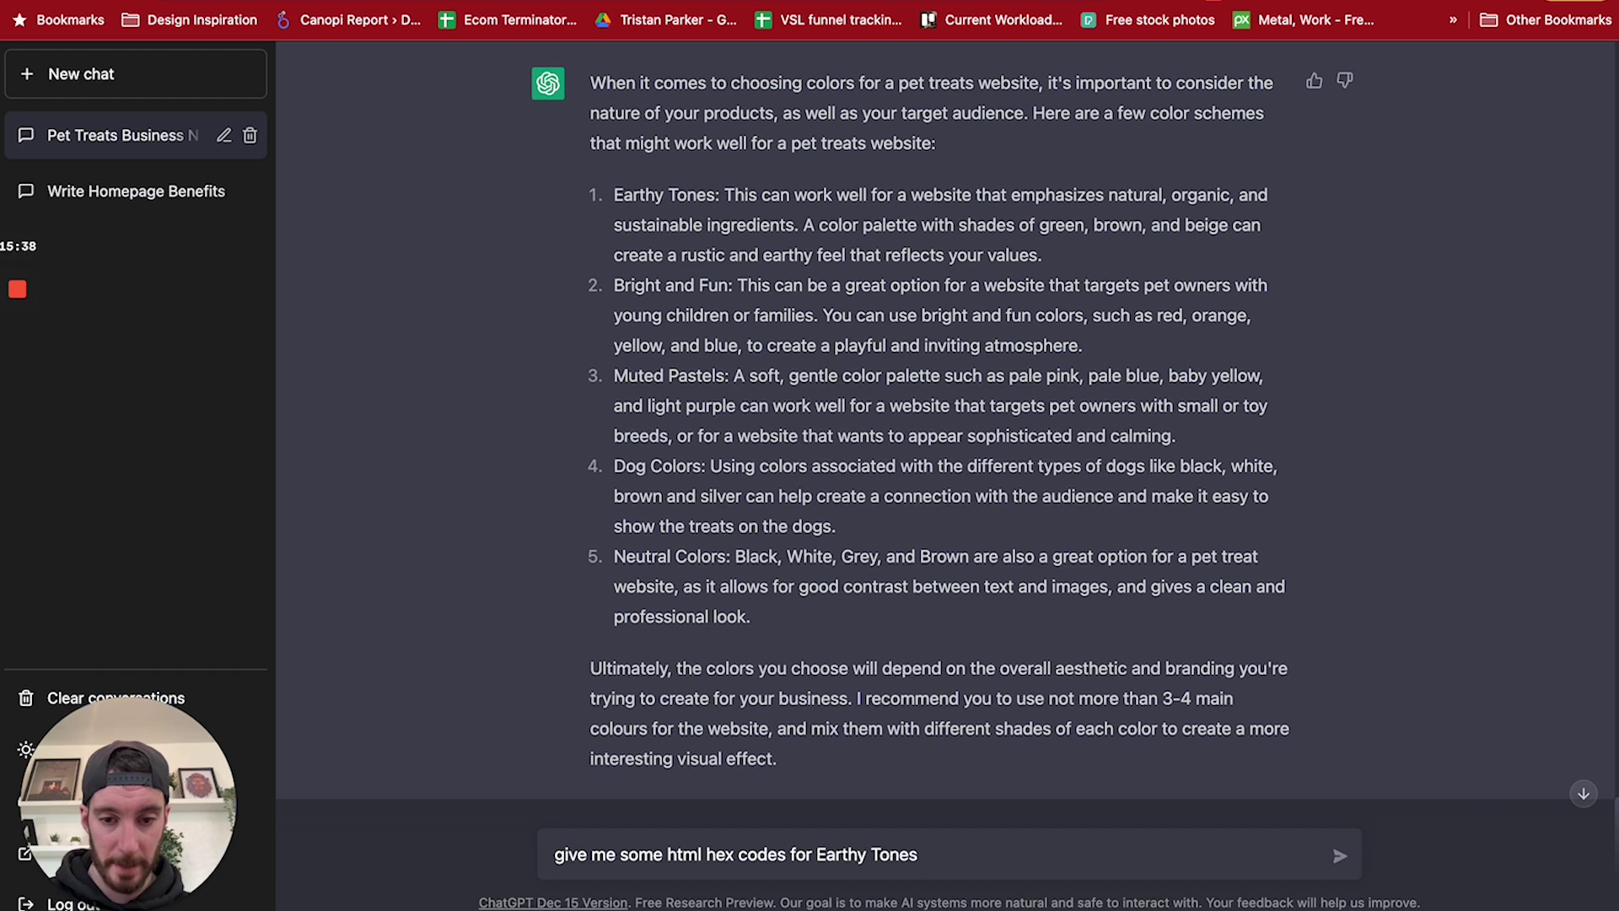
pyautogui.write(' to use on the website')
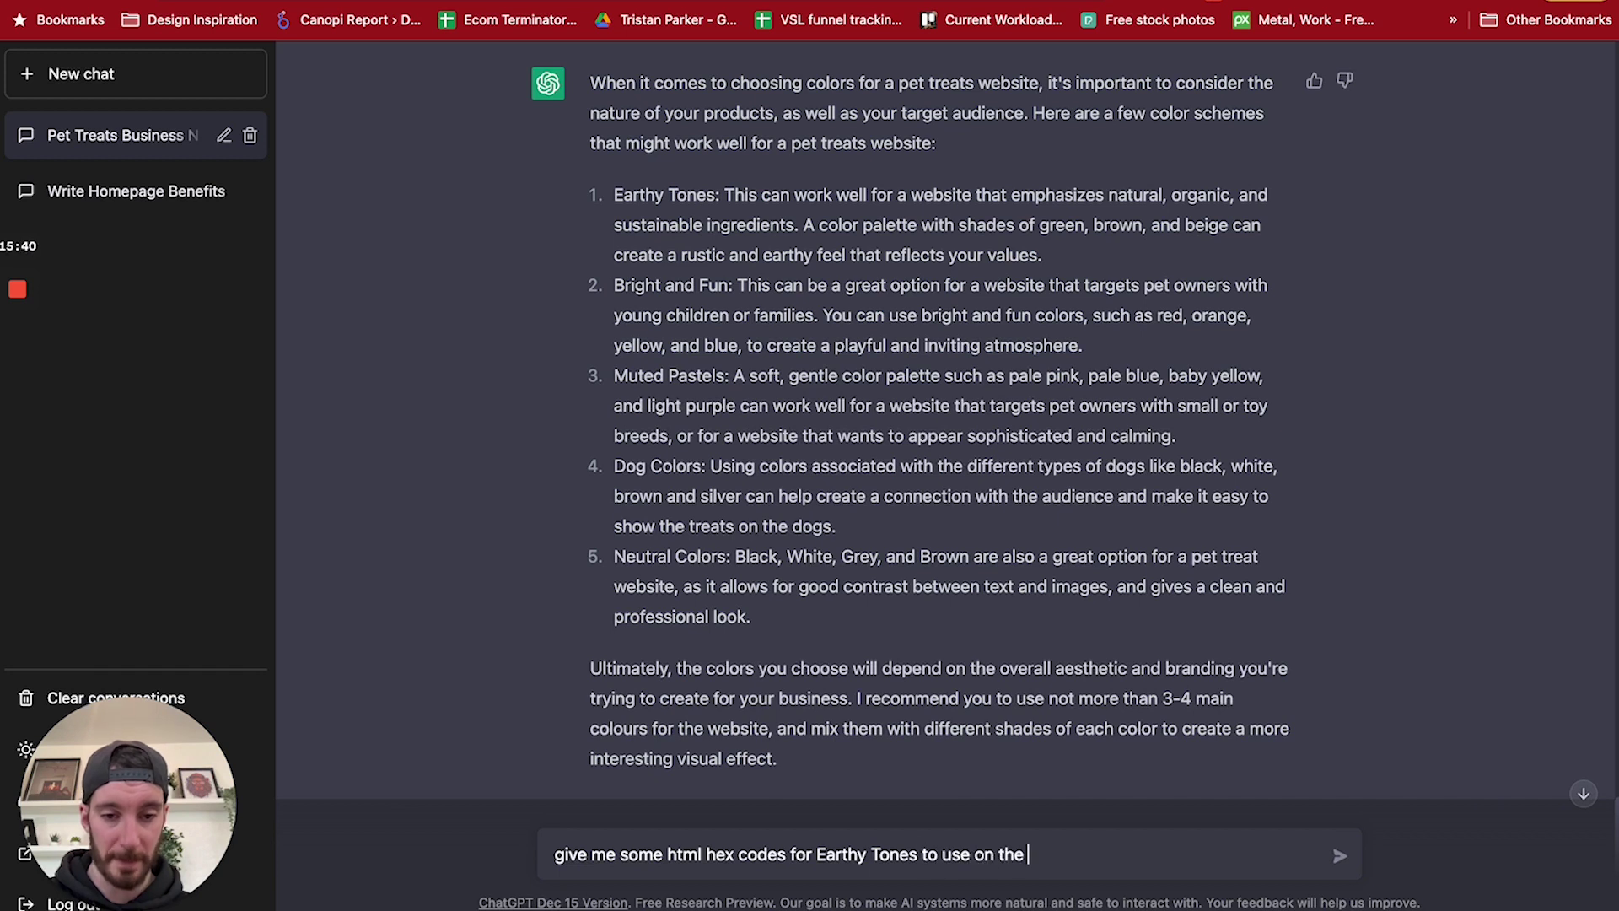
pyautogui.press('Return')
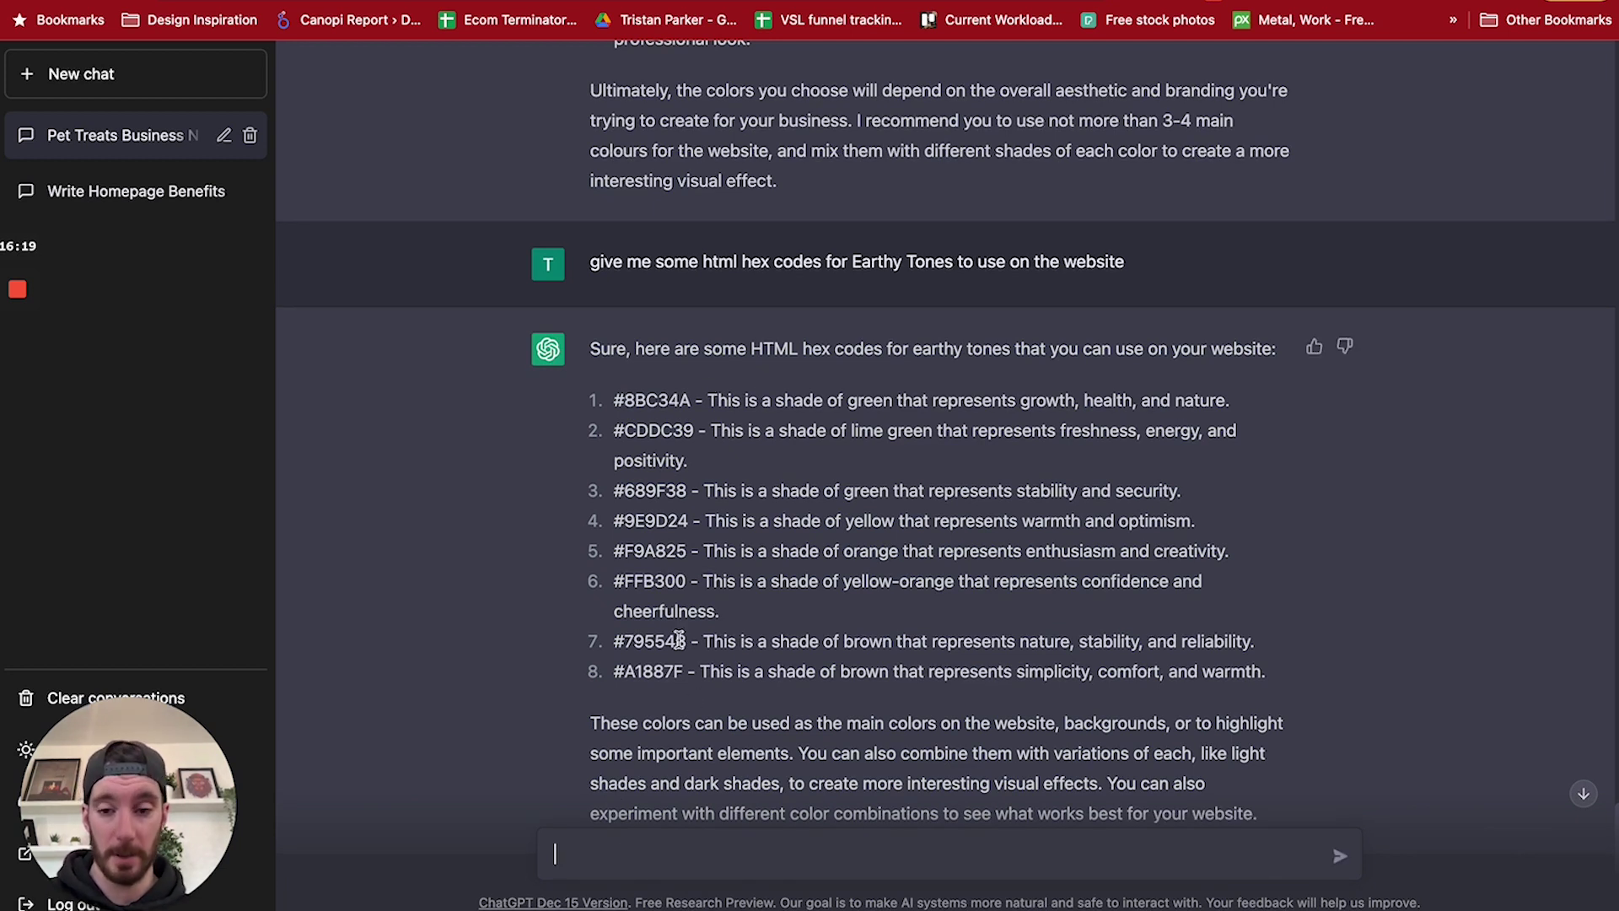
# Ask ChatGPT for just 4 HTML hex codes for Earthy Tones to use on the website.
pyautogui.scroll(-2, 681, 622)
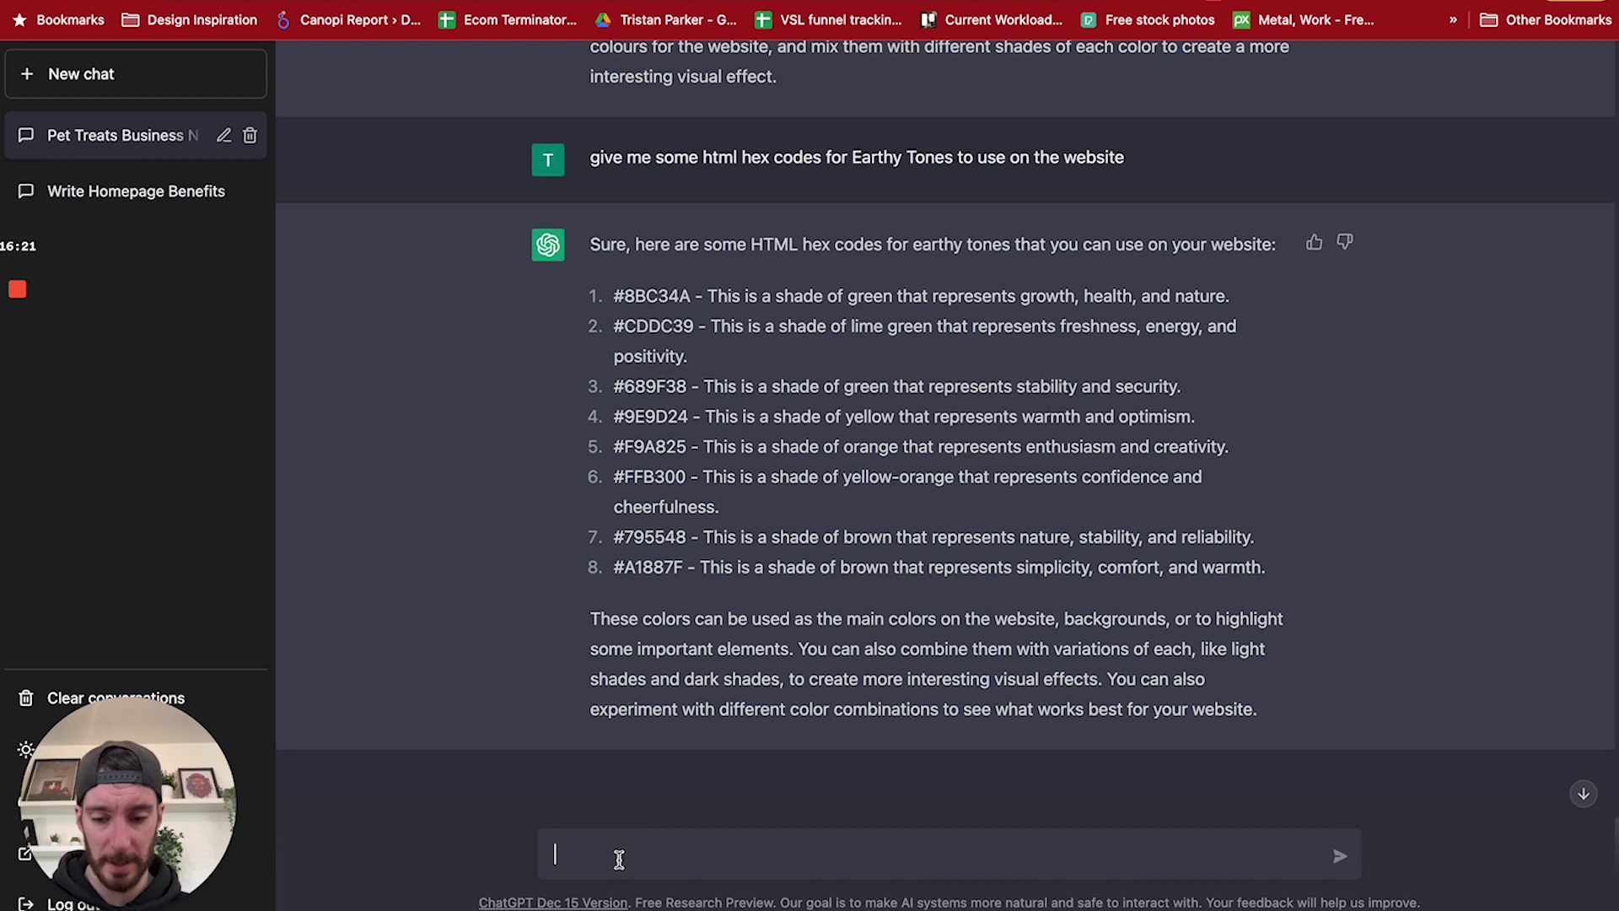
pyautogui.write('give me 4 html hex code')
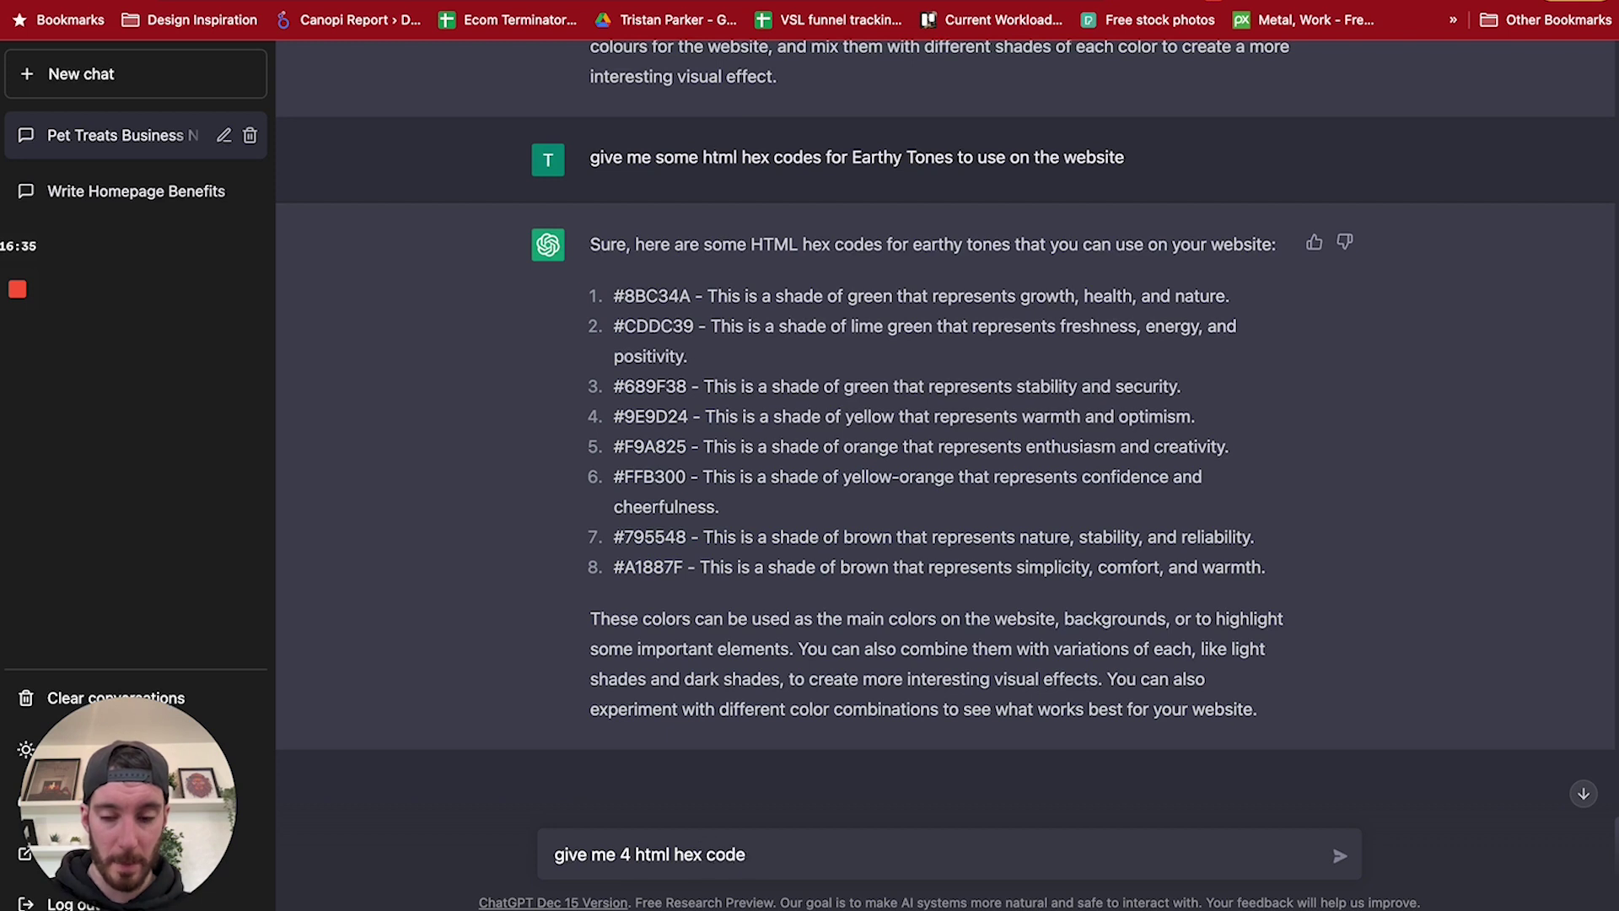
pyautogui.write('s for Earthy Tones')
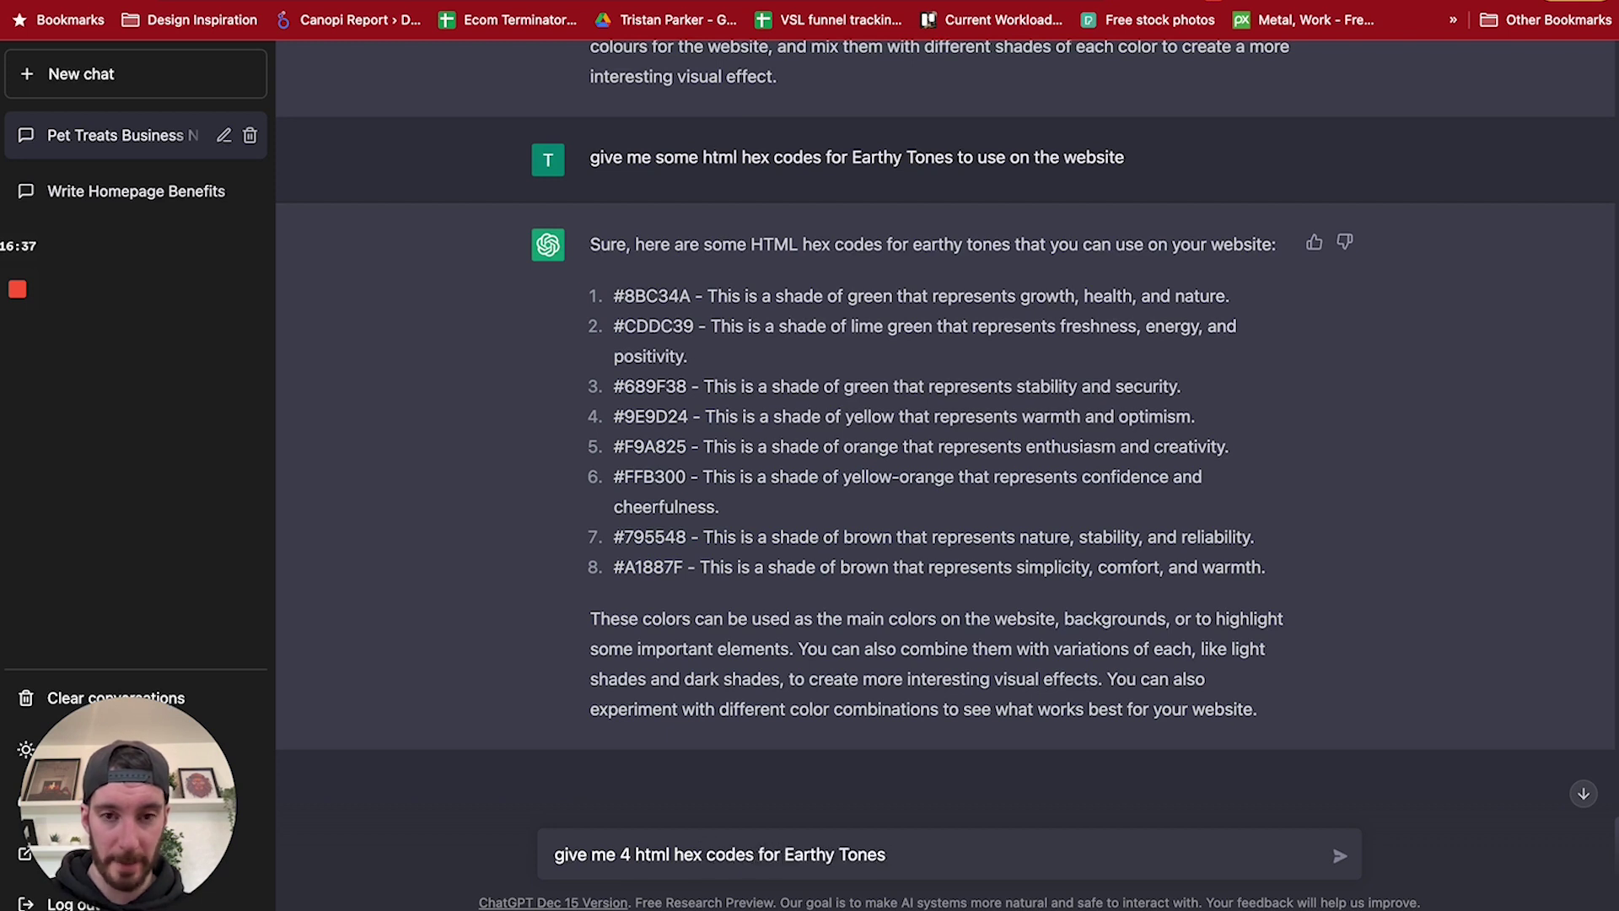
pyautogui.write(' to use on the website')
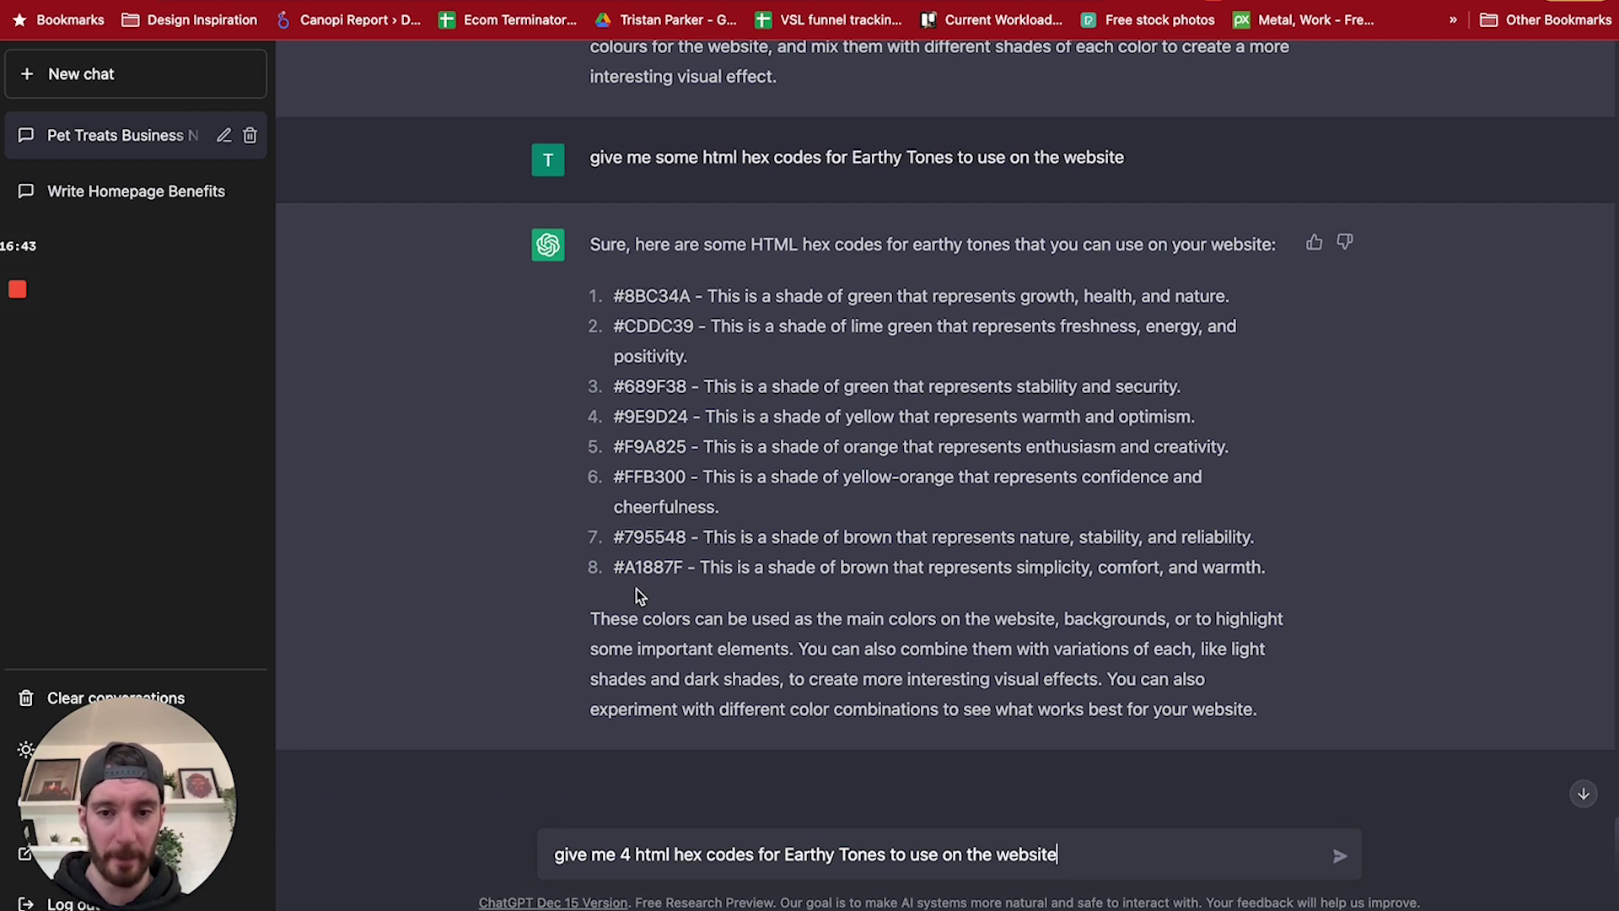
pyautogui.press('Return')
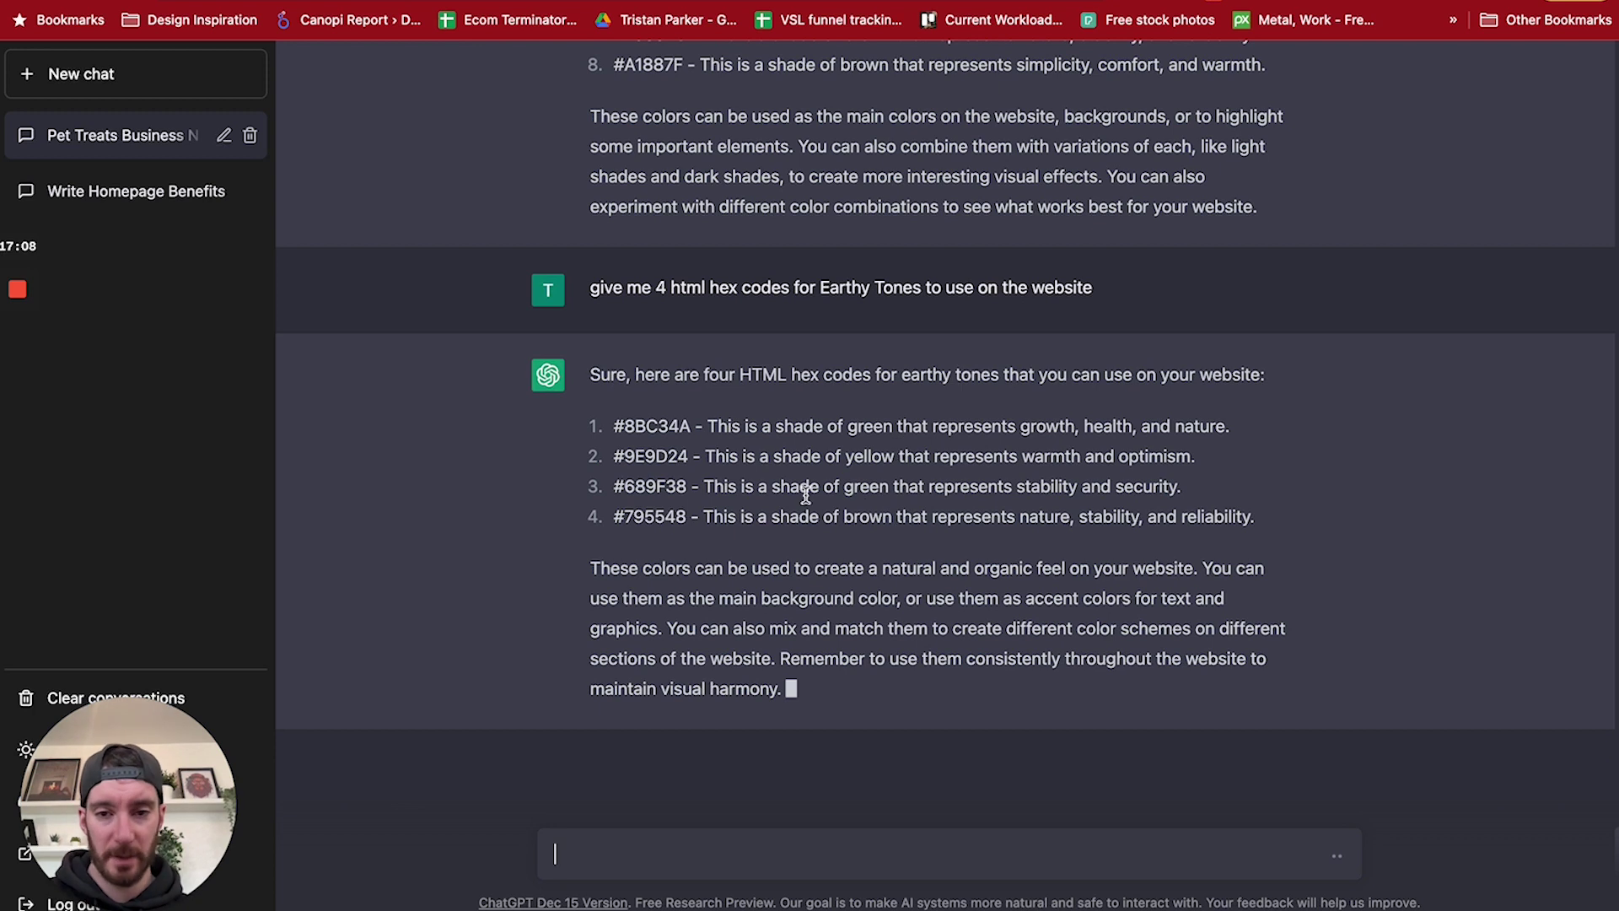
# Copy hex code 8BC34A into a Photoshop square's fill, then check the olive square.
pyautogui.doubleClick(661, 426)
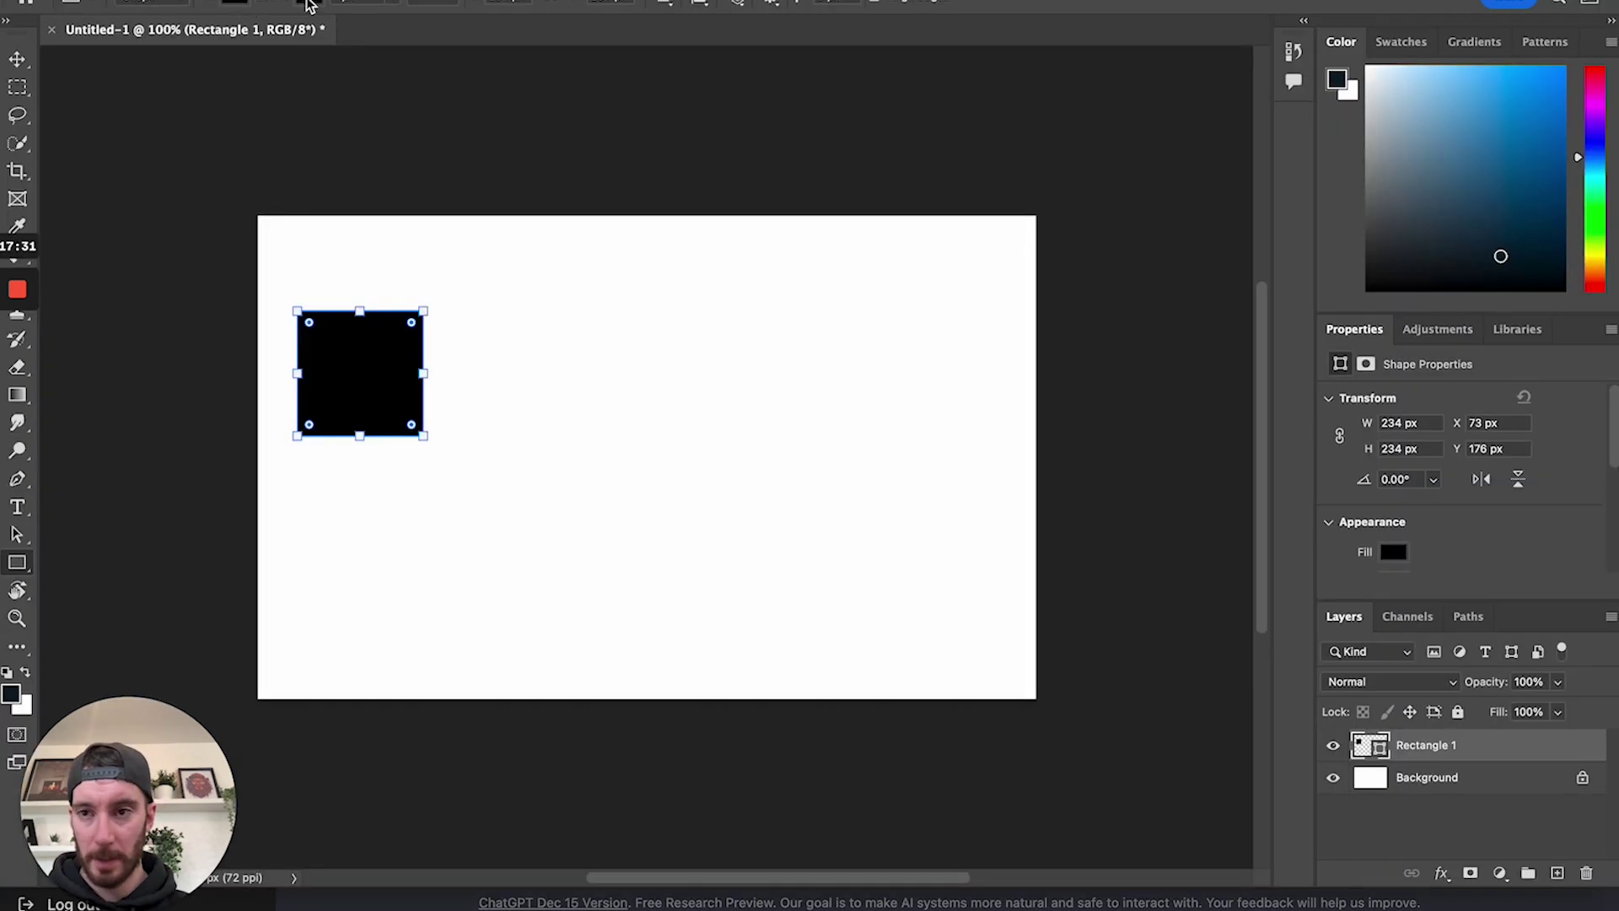
pyautogui.click(308, 4)
pyautogui.click(92, 72)
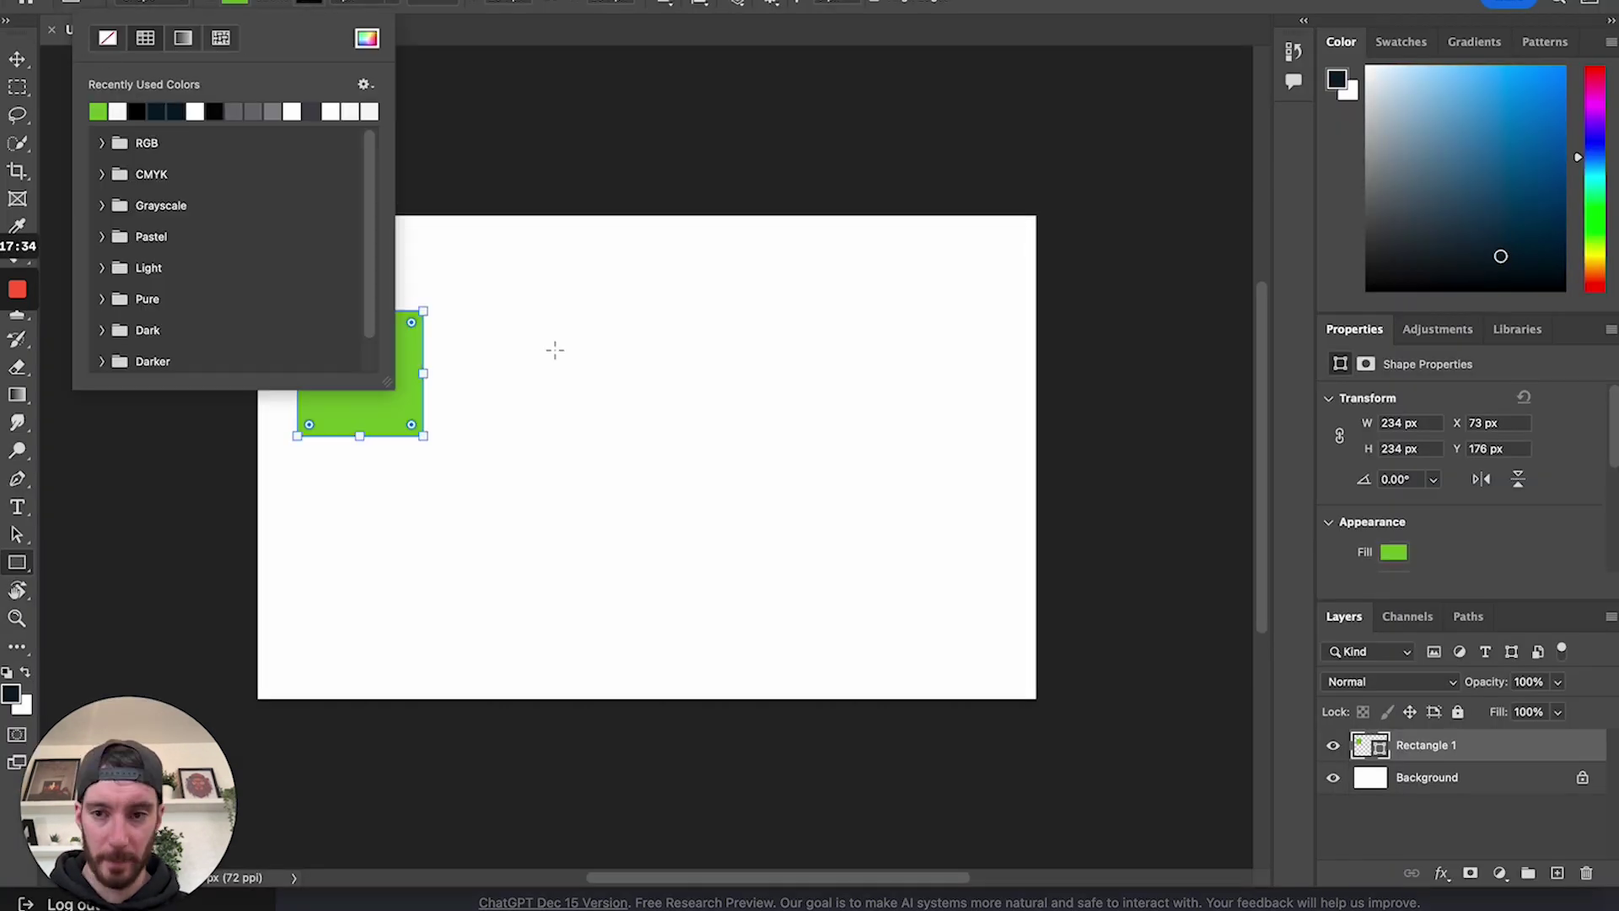
pyautogui.click(18, 59)
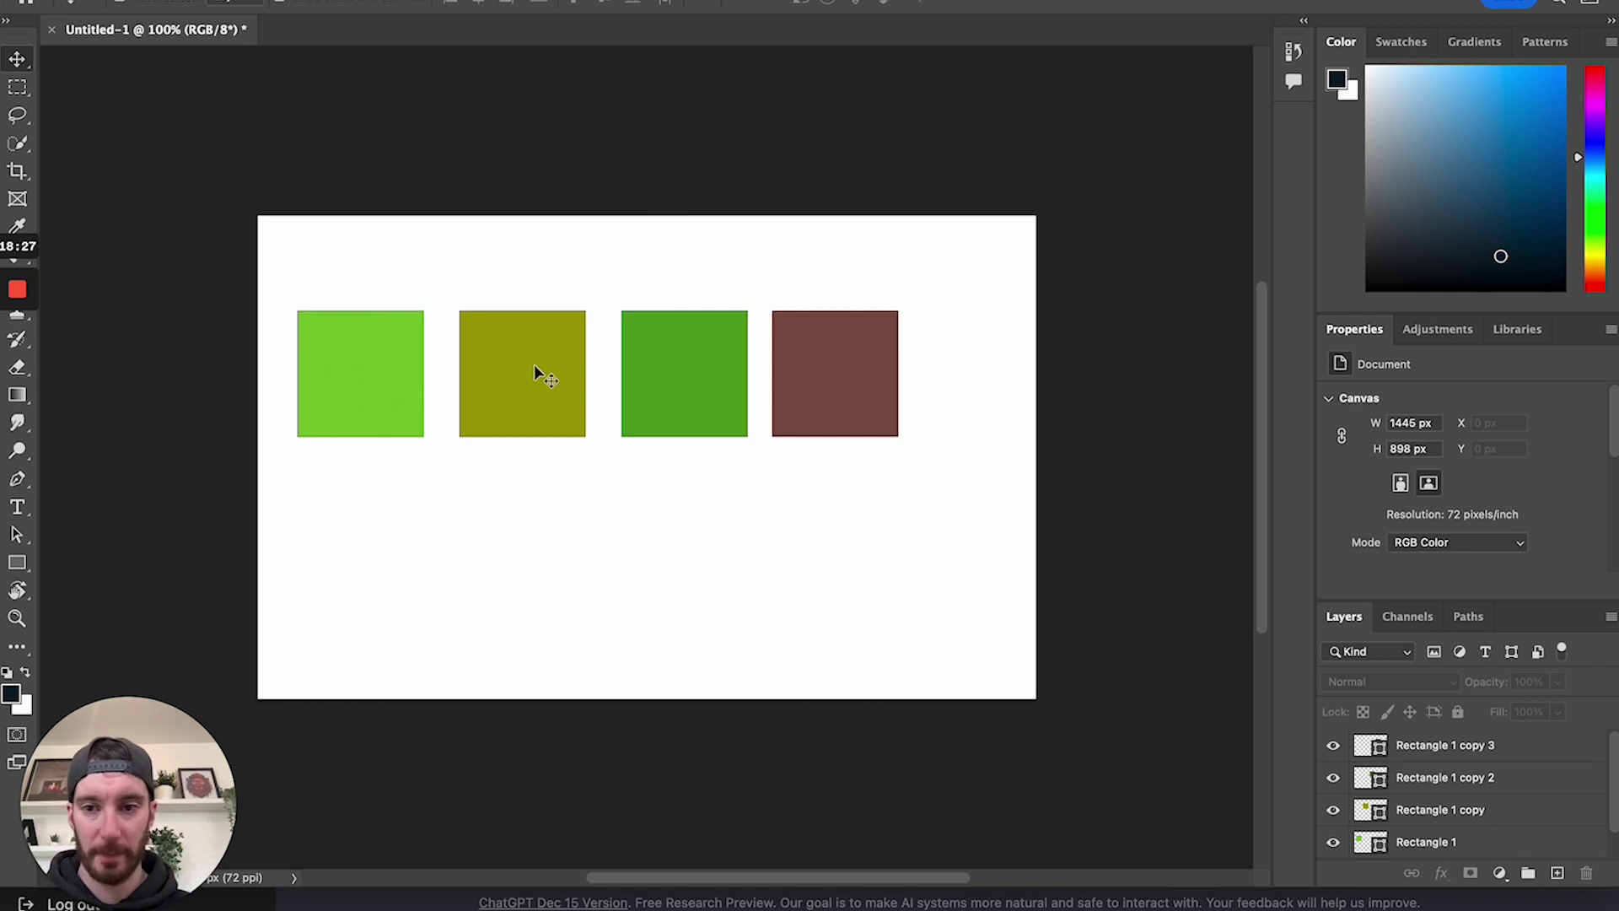
pyautogui.click(504, 391)
pyautogui.click(533, 260)
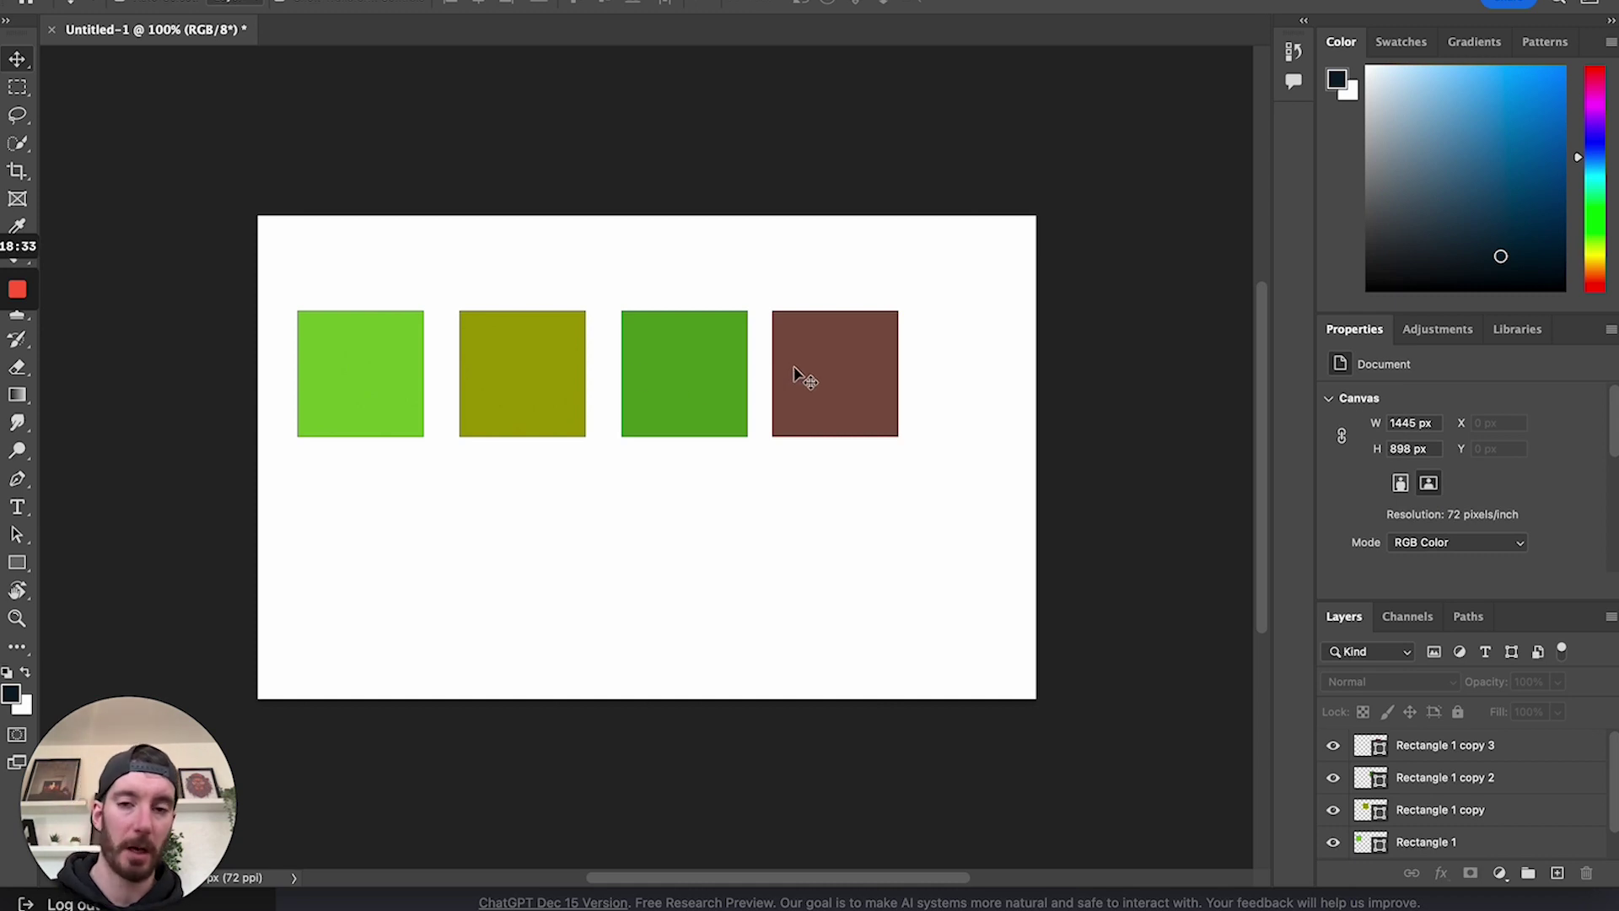
pyautogui.press('super+Tab')
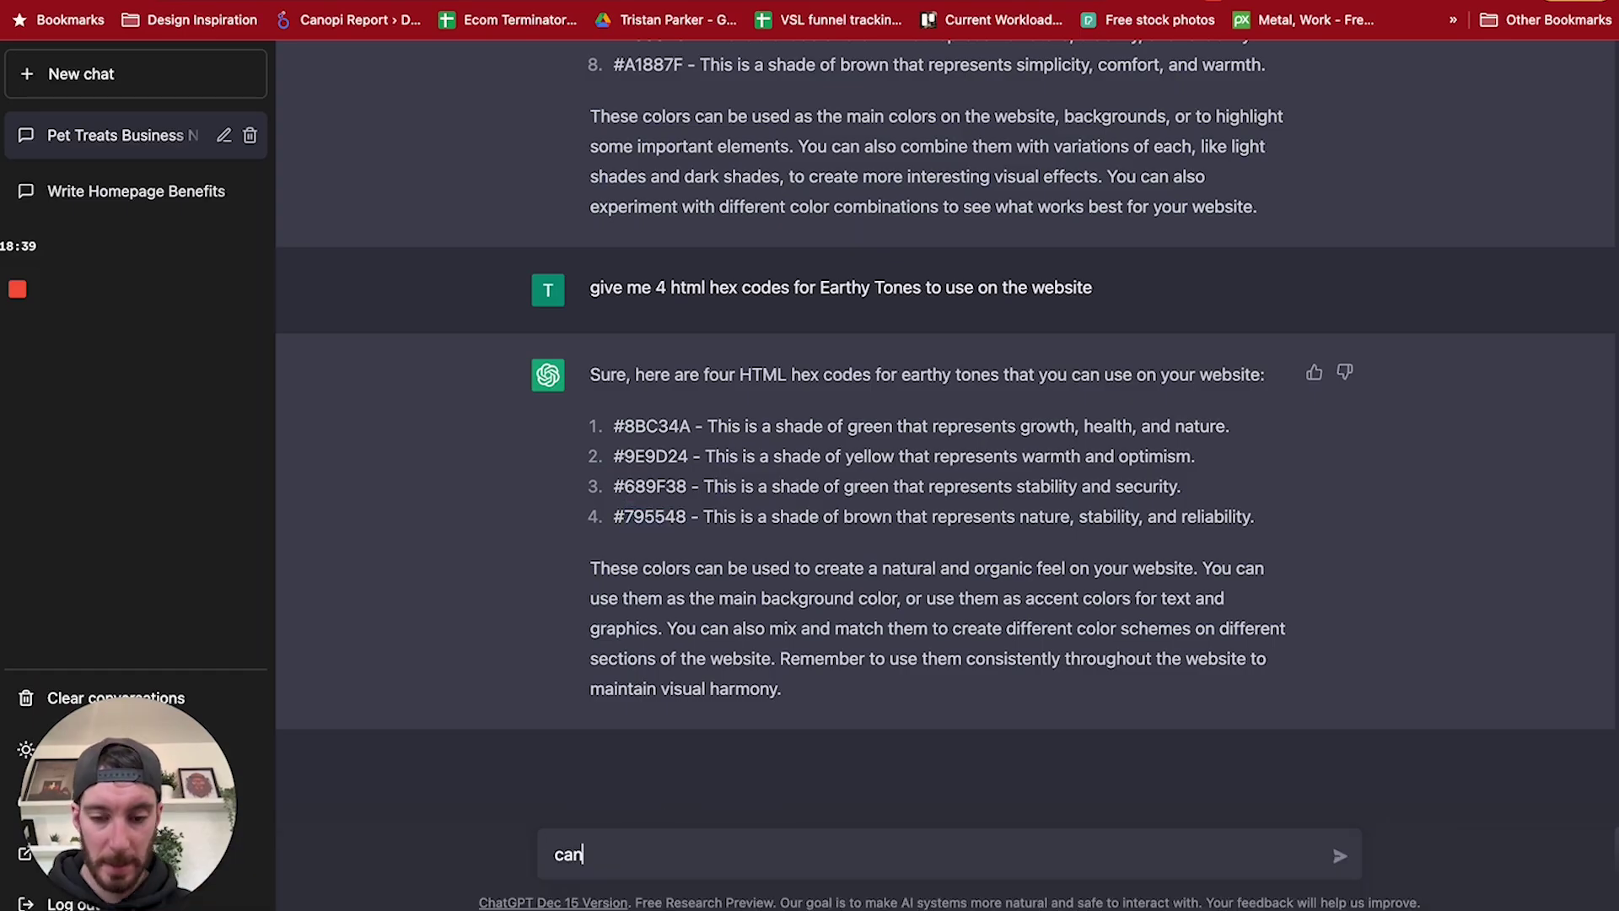
# Ask for an earthy-tone yellow hex code and copy the returned FFD600.
pyautogui.write('you giv')
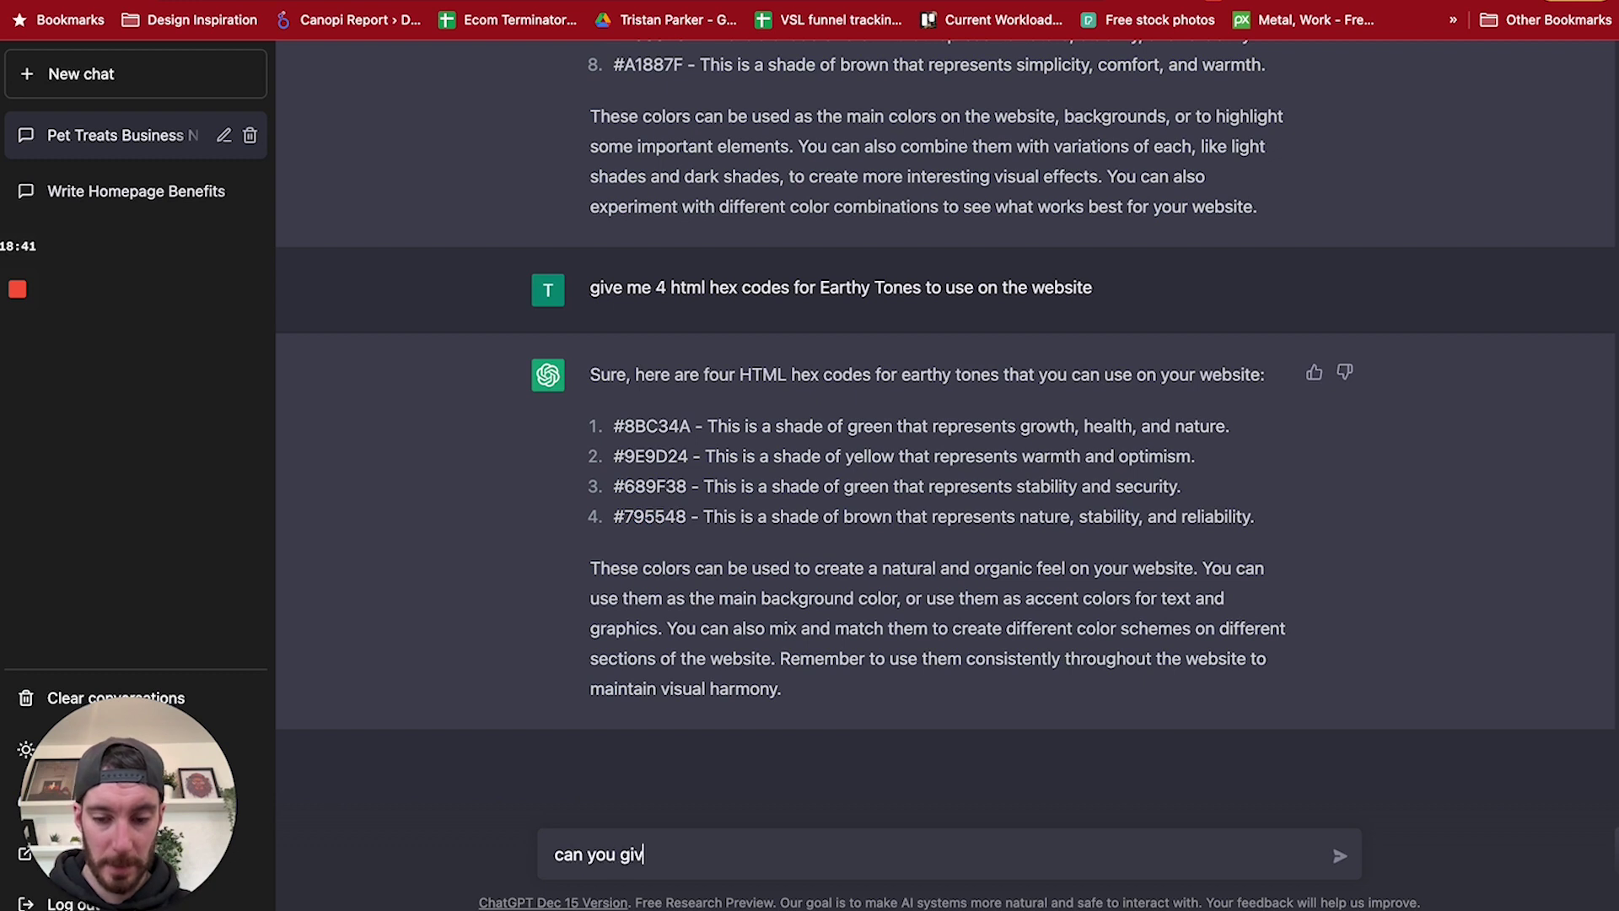
pyautogui.write('e me the hex co')
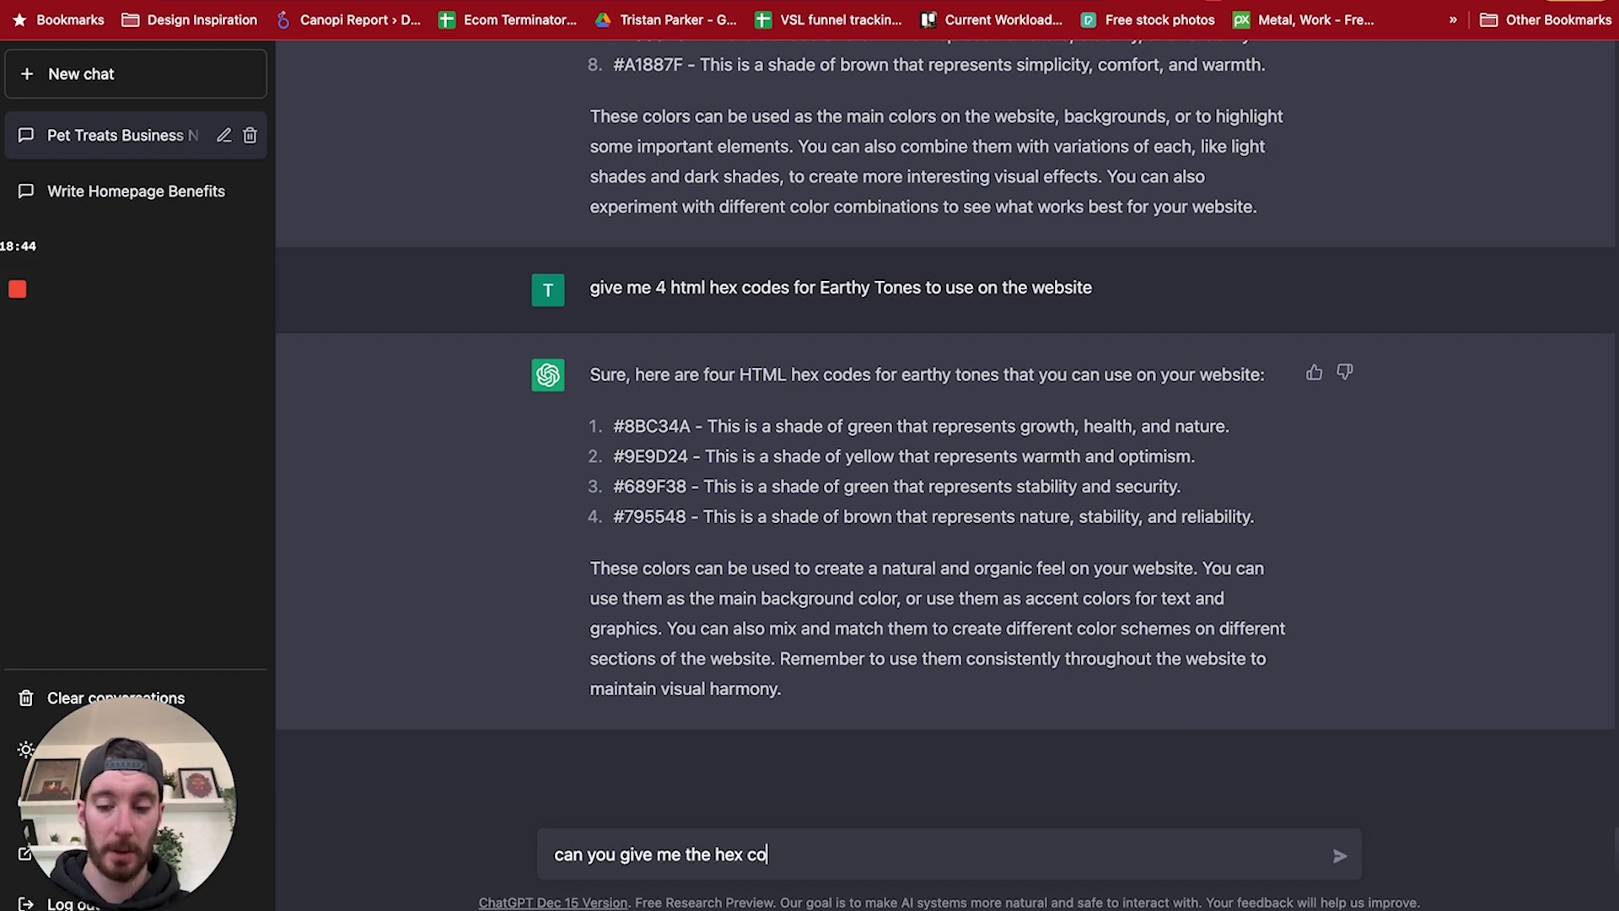
pyautogui.write('de for a ear')
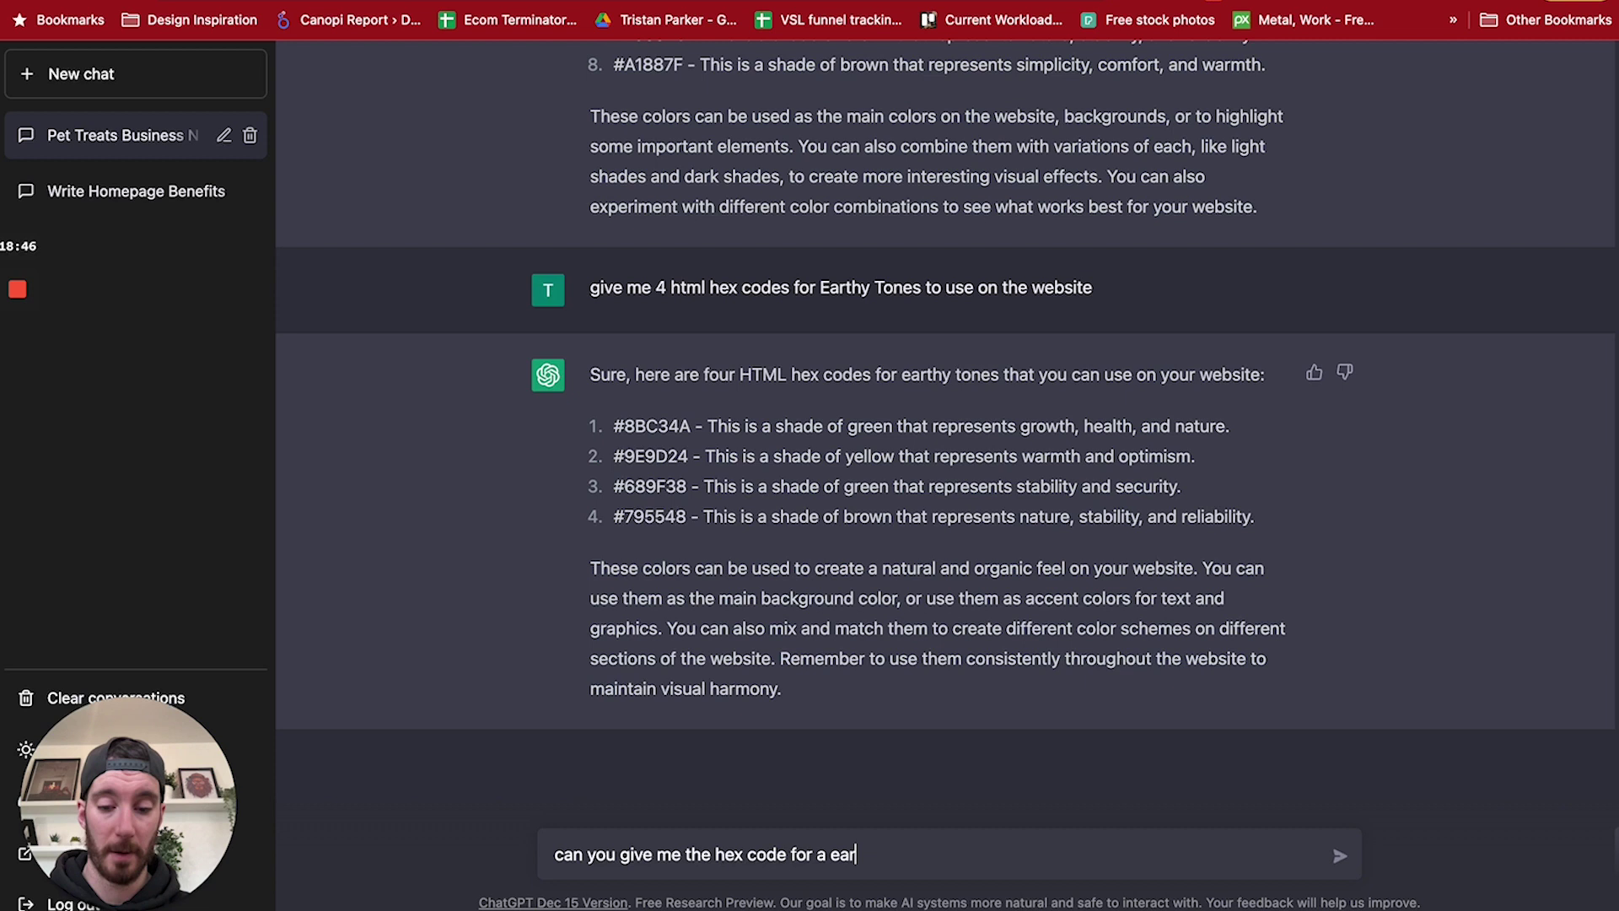
pyautogui.write('thy')
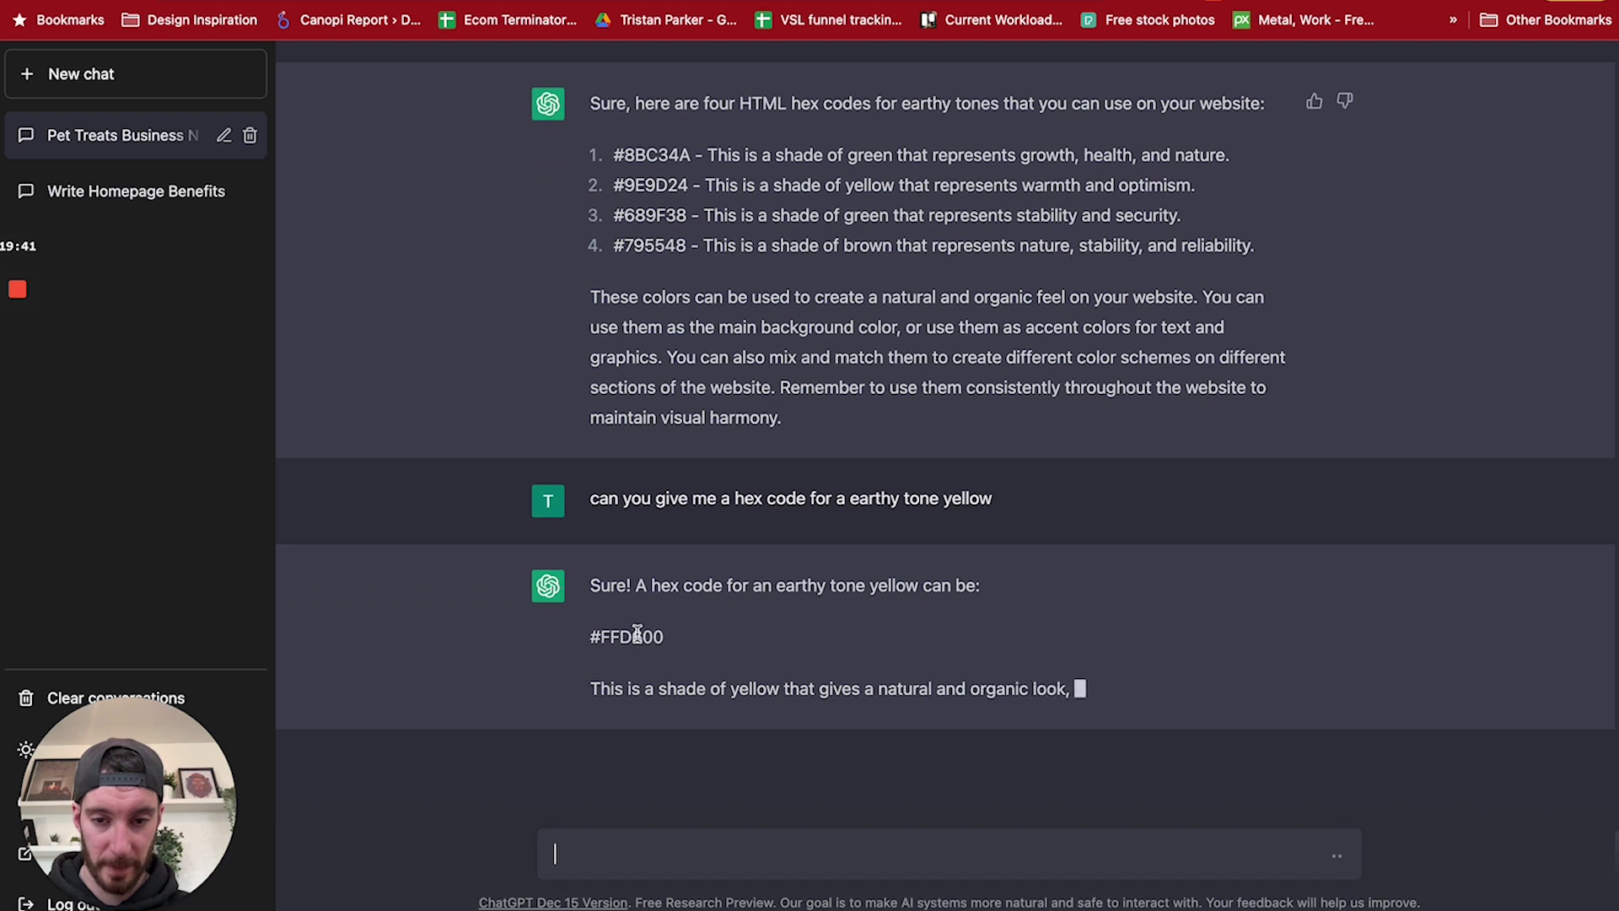
pyautogui.doubleClick(634, 634)
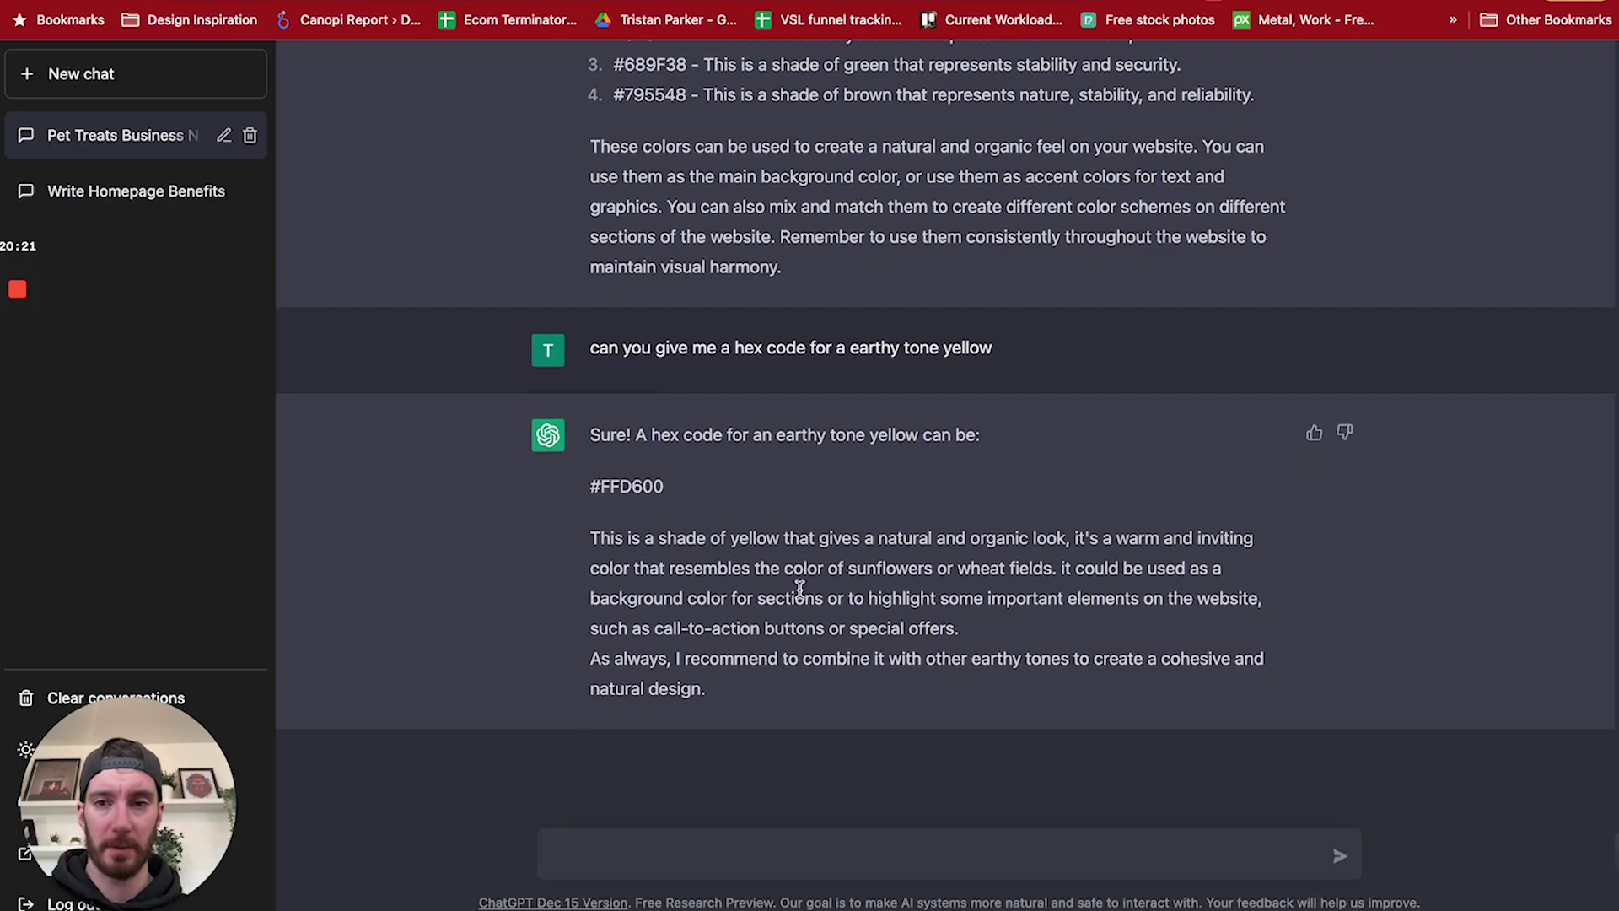
# Scroll up to read ChatGPT's full #FFD600 earthy yellow answer.
pyautogui.scroll(7, 800, 588)
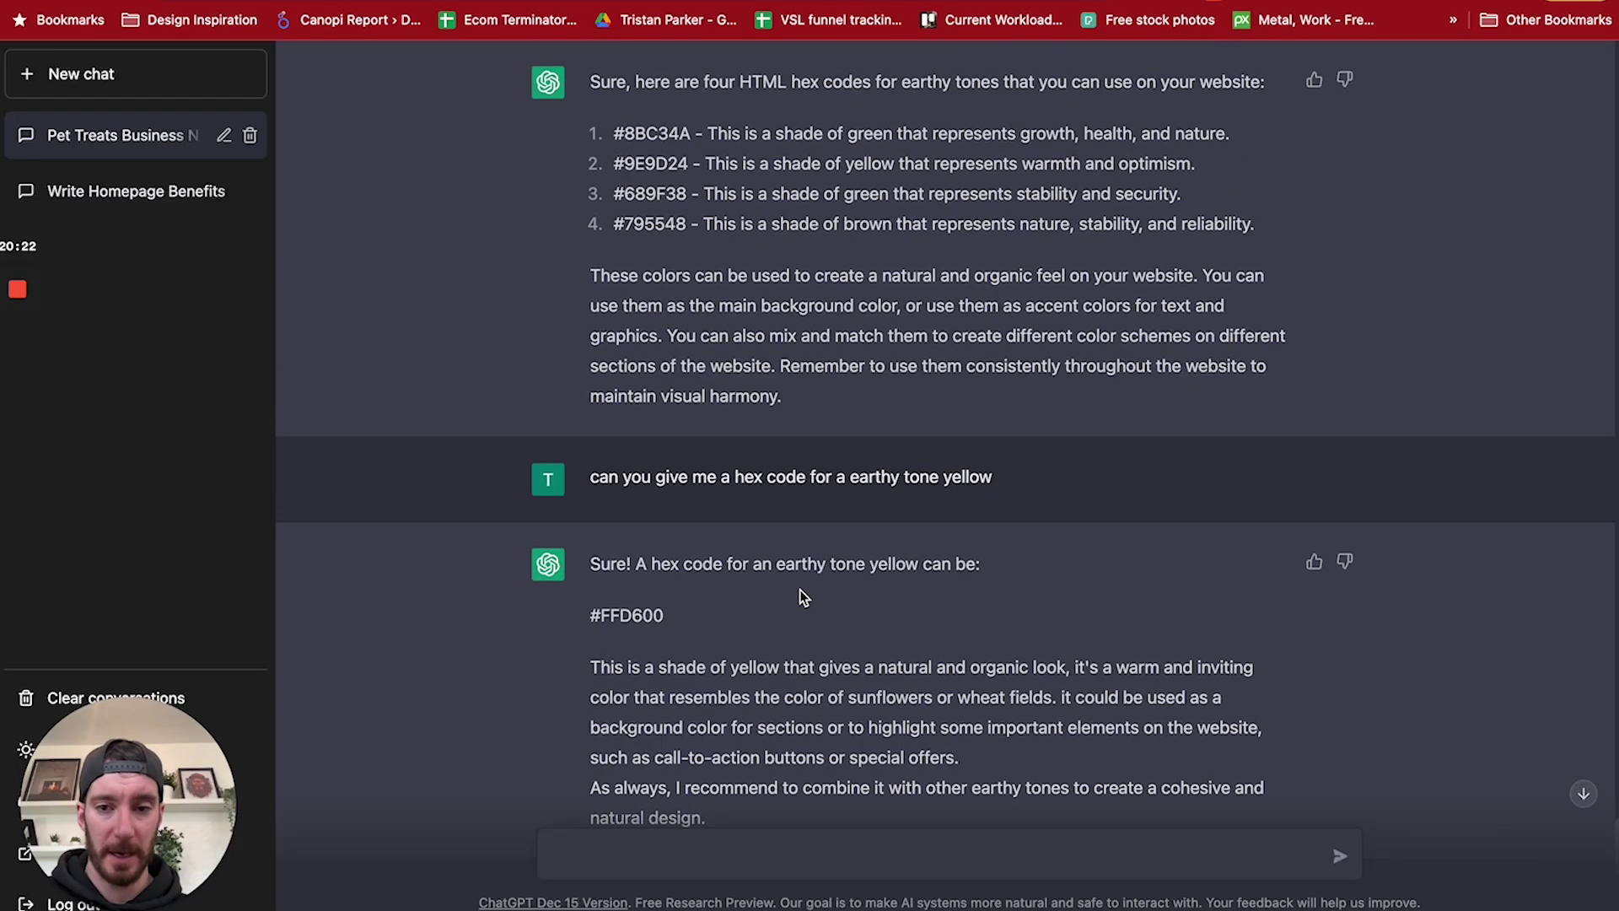
# Scroll back up to the earlier outline listing the Products, About, Blog and Contact sections.
pyautogui.scroll(7, 729, 615)
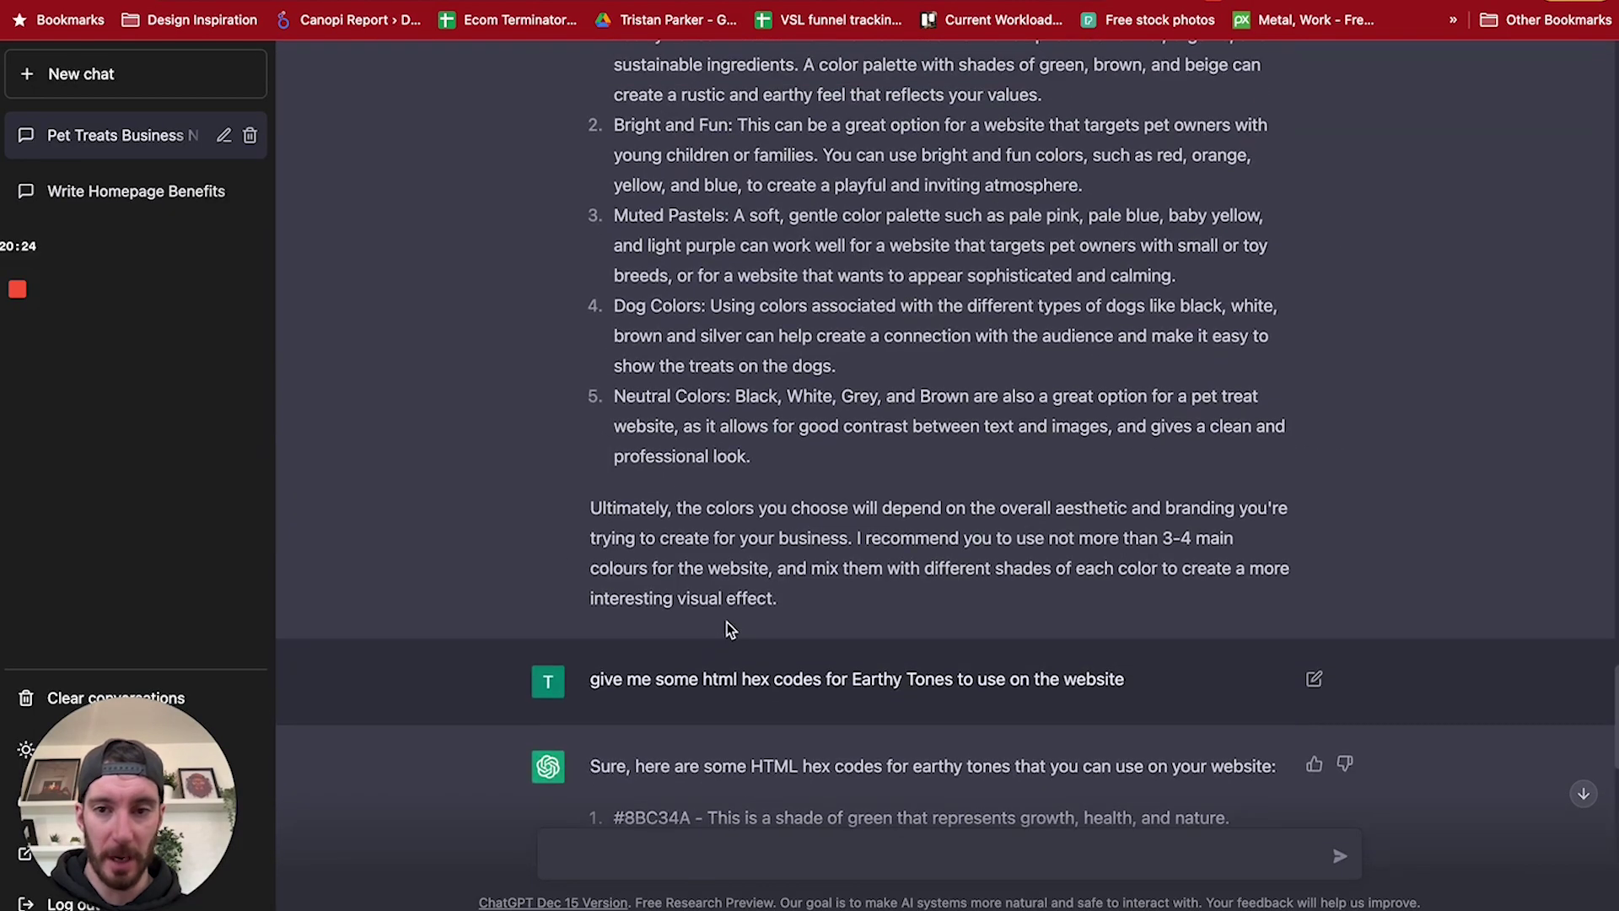
pyautogui.scroll(1, 725, 588)
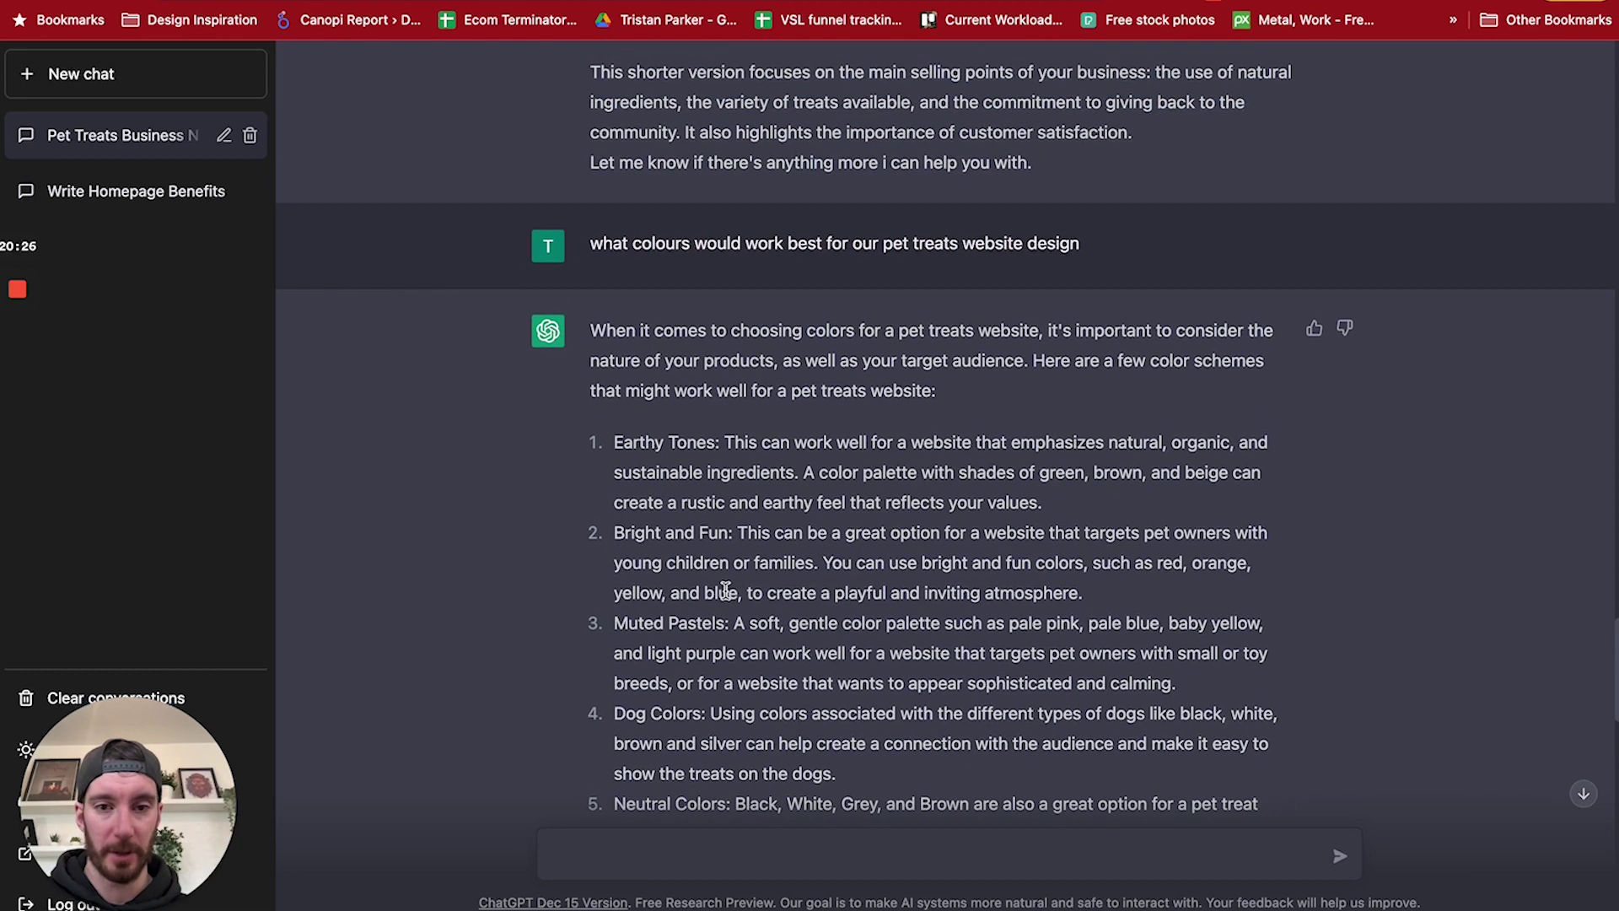
pyautogui.scroll(20, 725, 587)
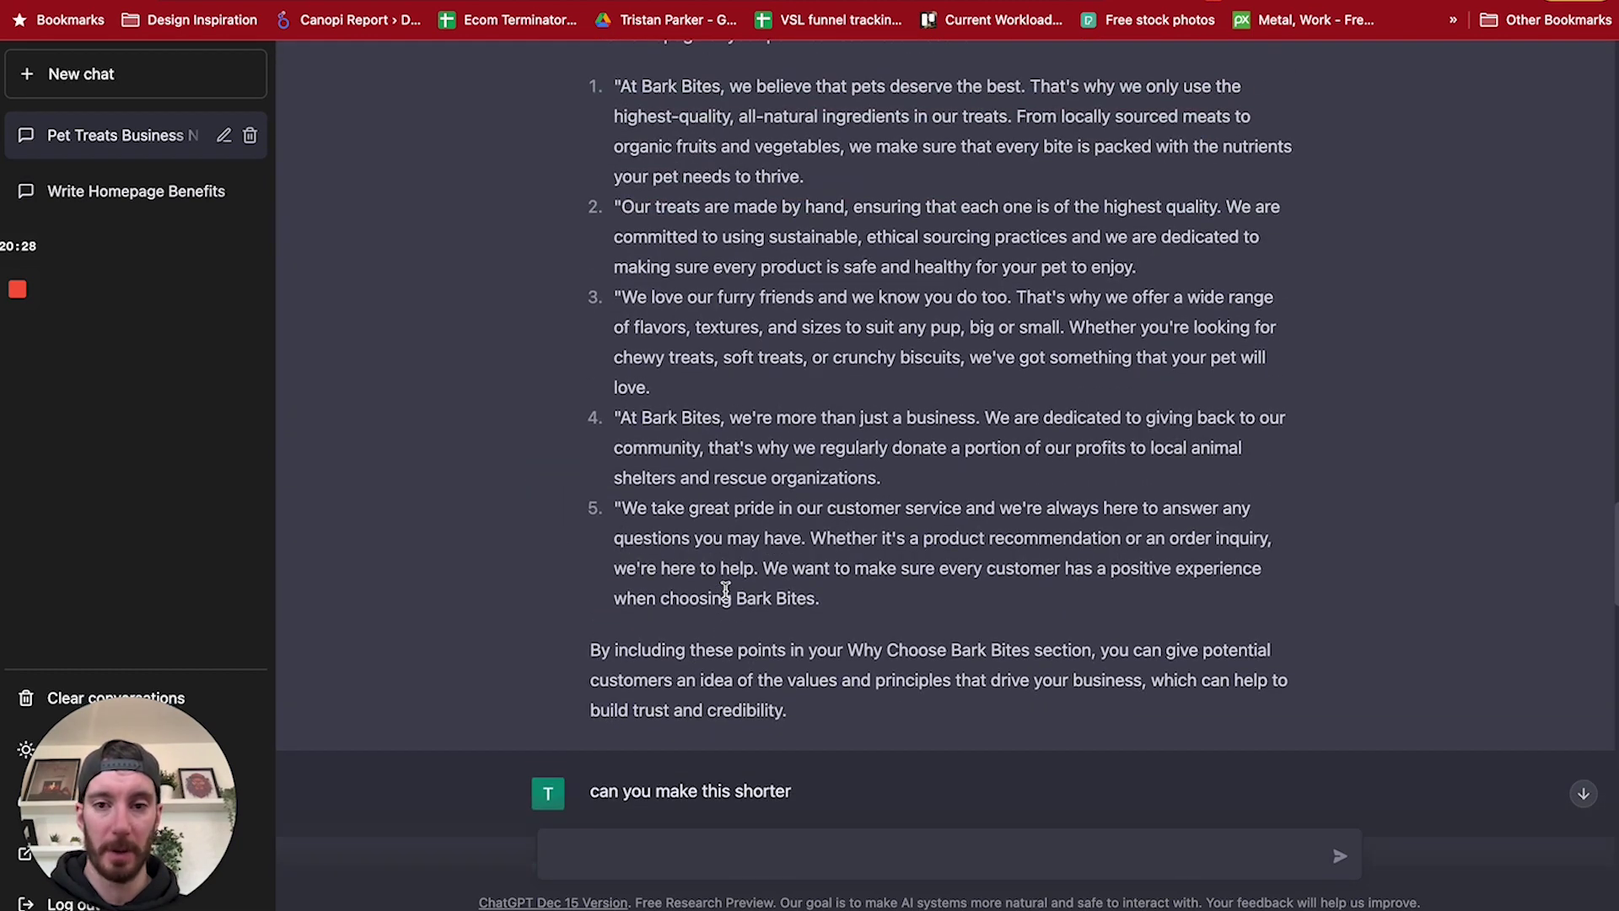
pyautogui.scroll(12, 725, 588)
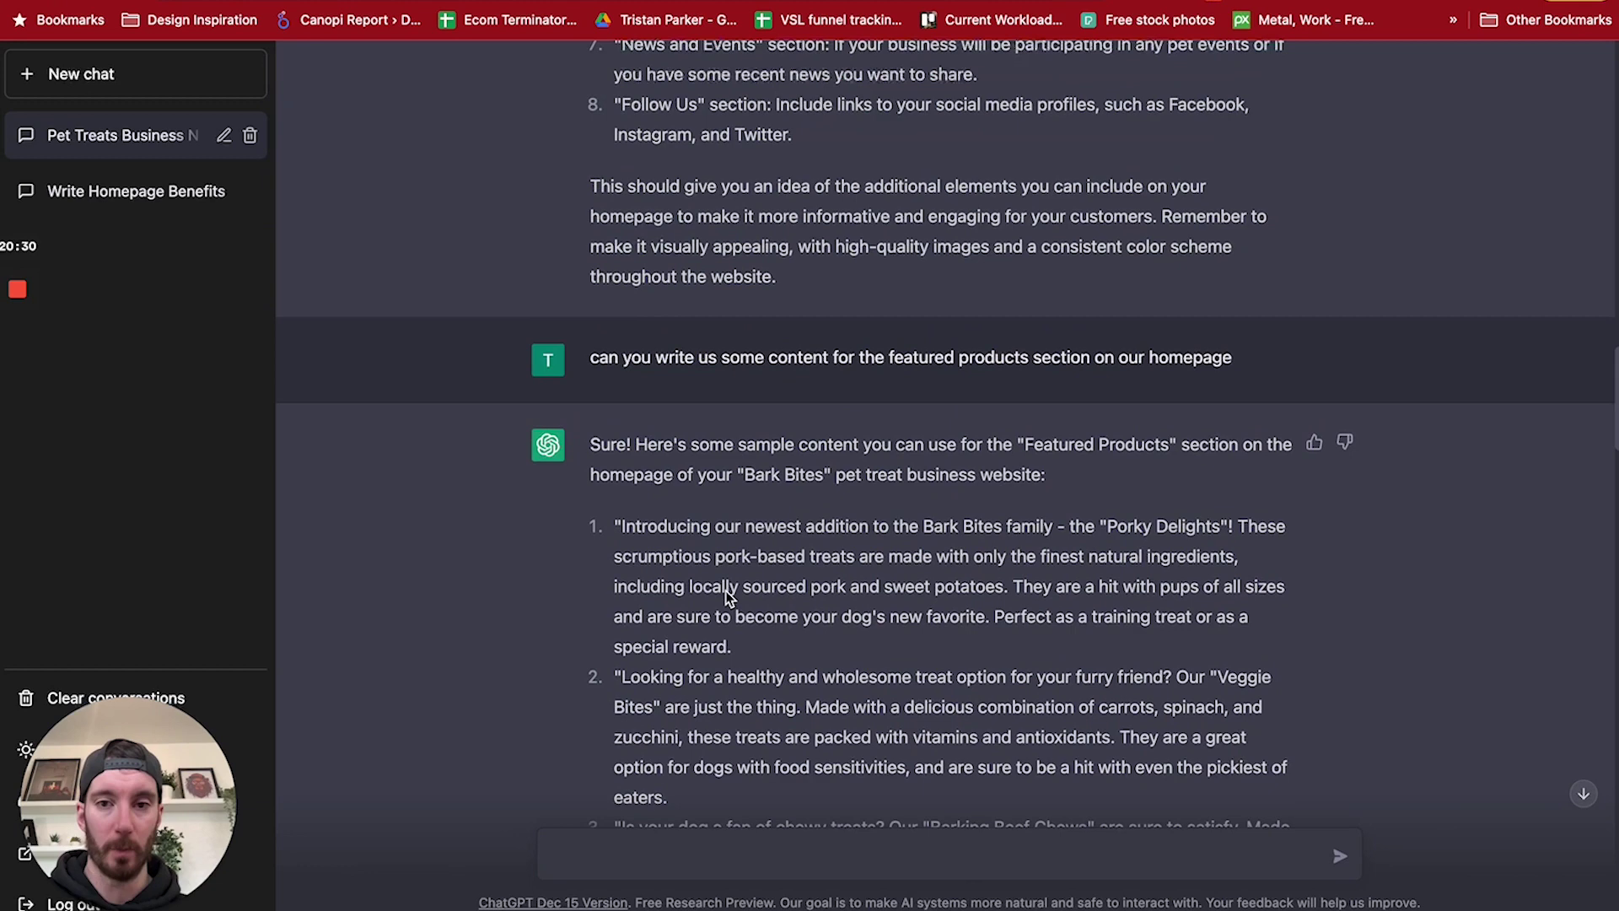
pyautogui.scroll(10, 725, 590)
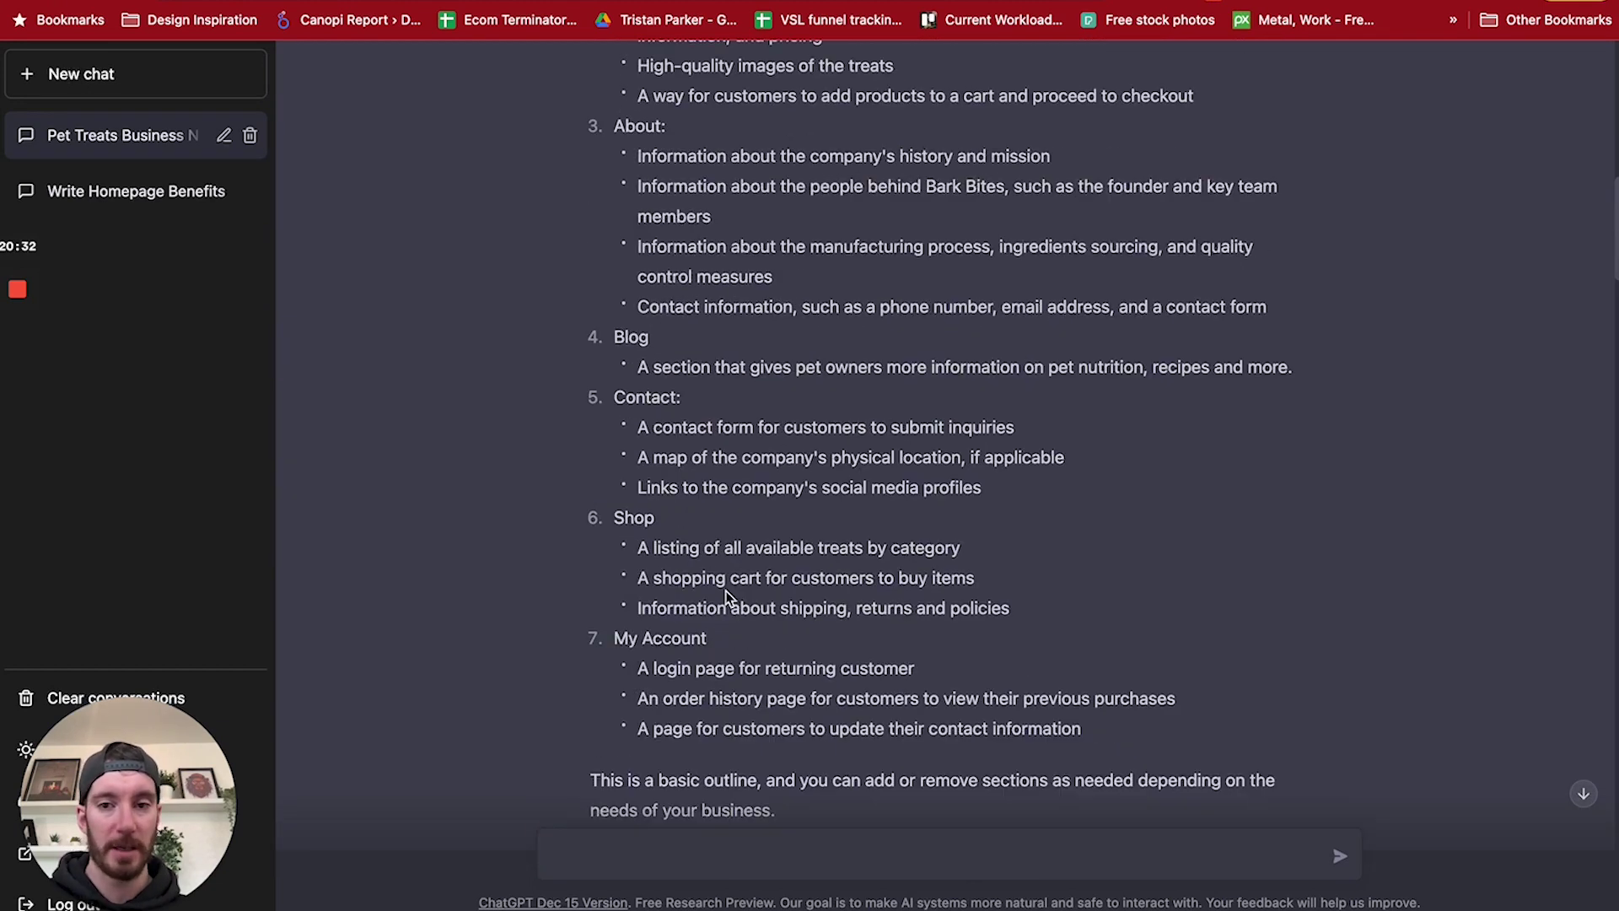
pyautogui.scroll(5, 725, 590)
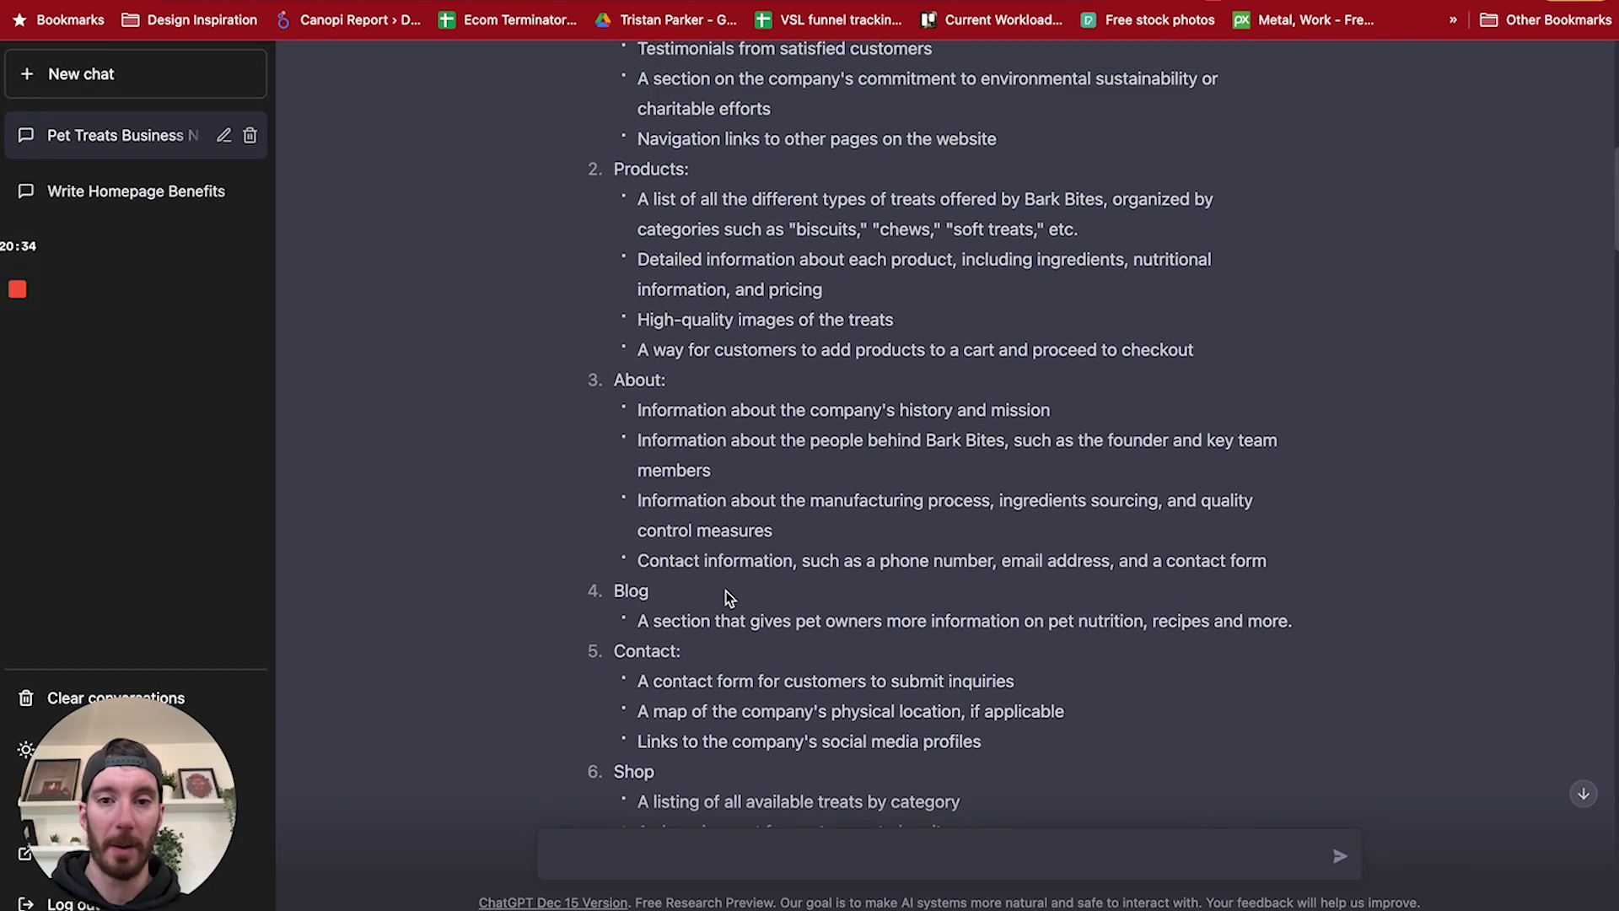